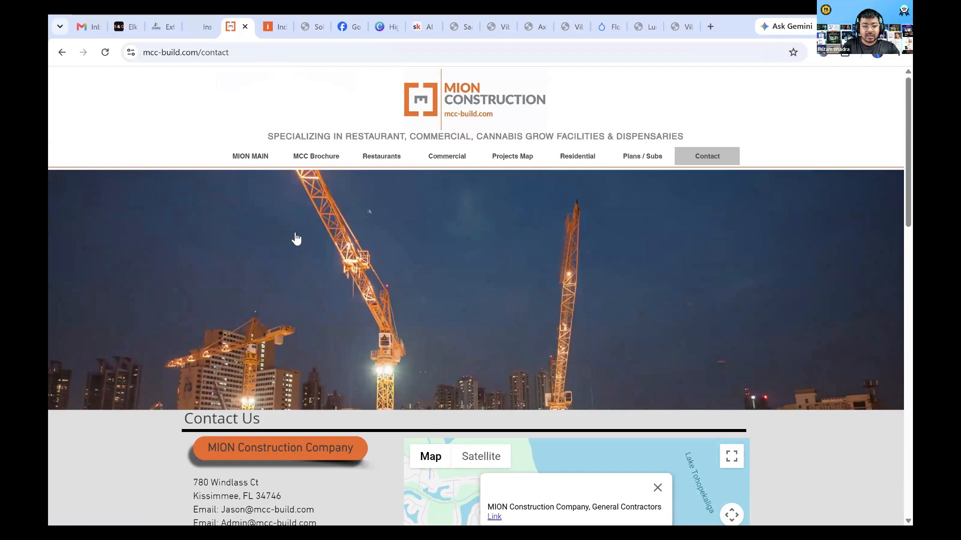
Examine the hero banner, office contact details and maps on MION Construction's contact page
scroll(296, 238, "down", 5)
scroll(295, 238, "up", 5)
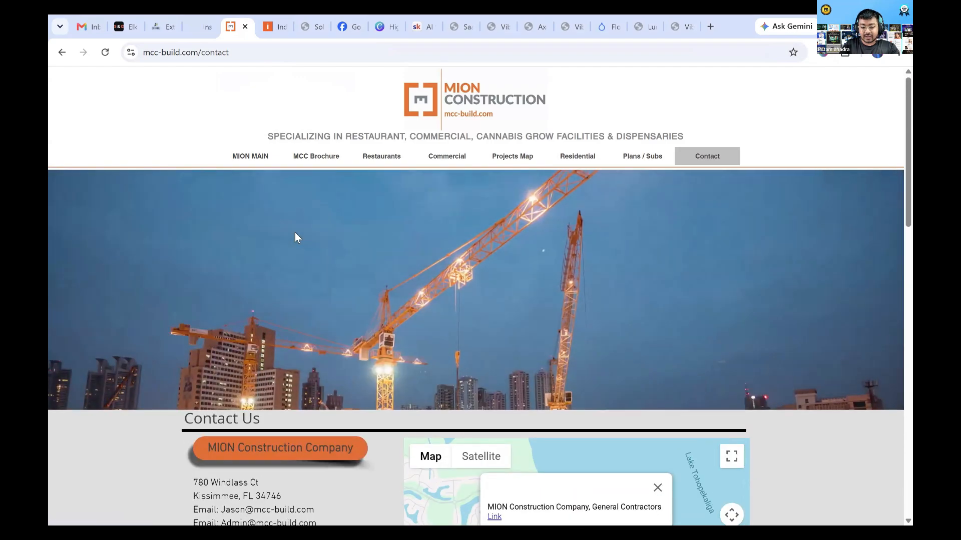
scroll(295, 237, "down", 5)
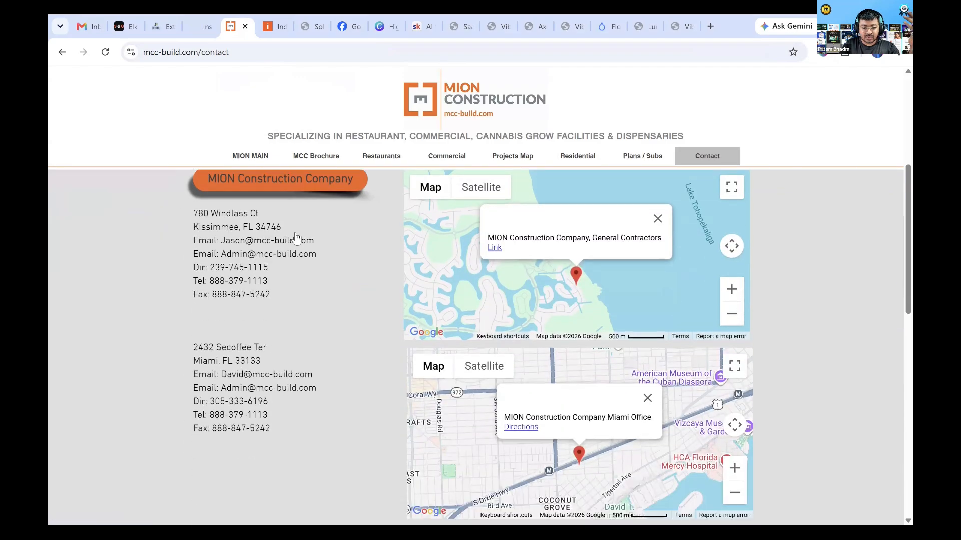
scroll(295, 238, "up", 3)
scroll(296, 232, "down", 5)
scroll(294, 228, "up", 8)
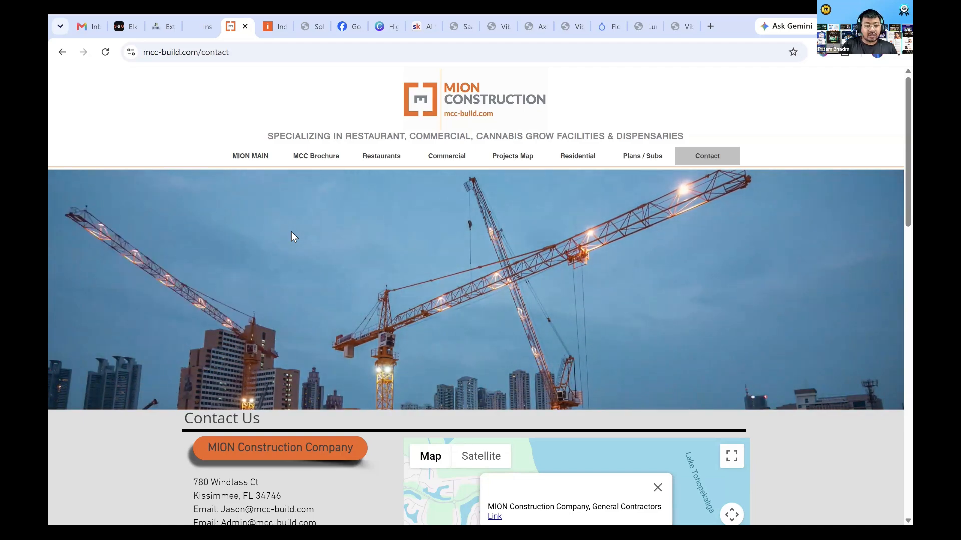
Review the IndustryFlow template home page from the hero down to the free quote form
left_click(279, 25)
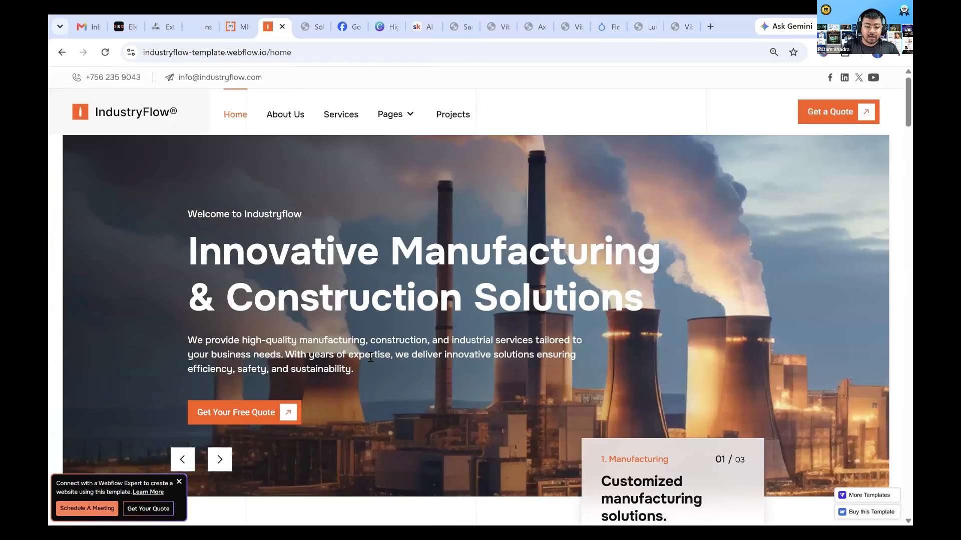
scroll(370, 356, "down", 10)
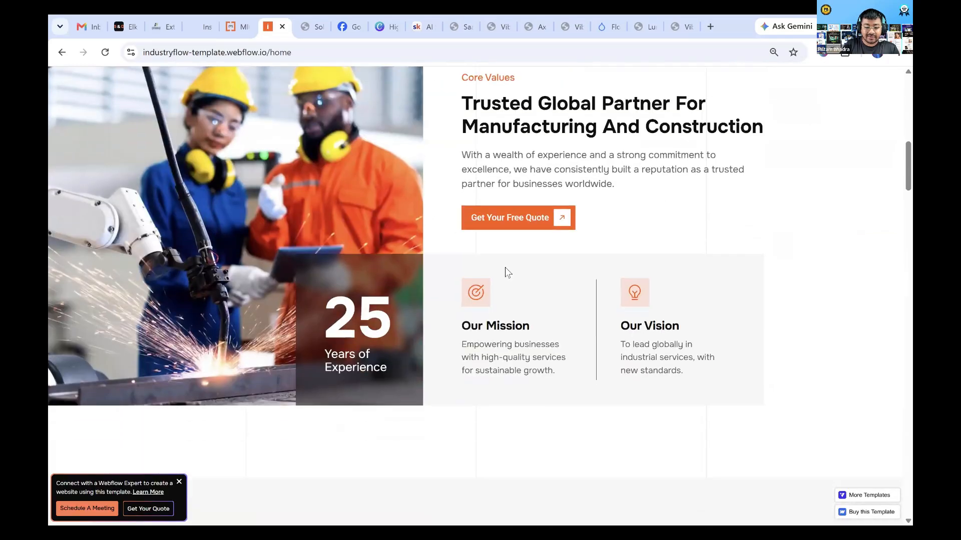
scroll(457, 437, "down", 15)
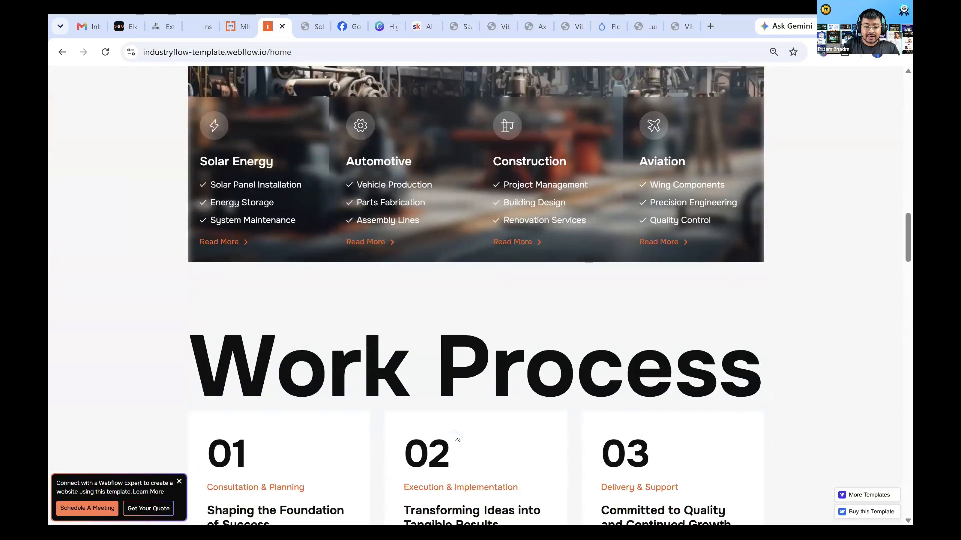
scroll(457, 437, "down", 14)
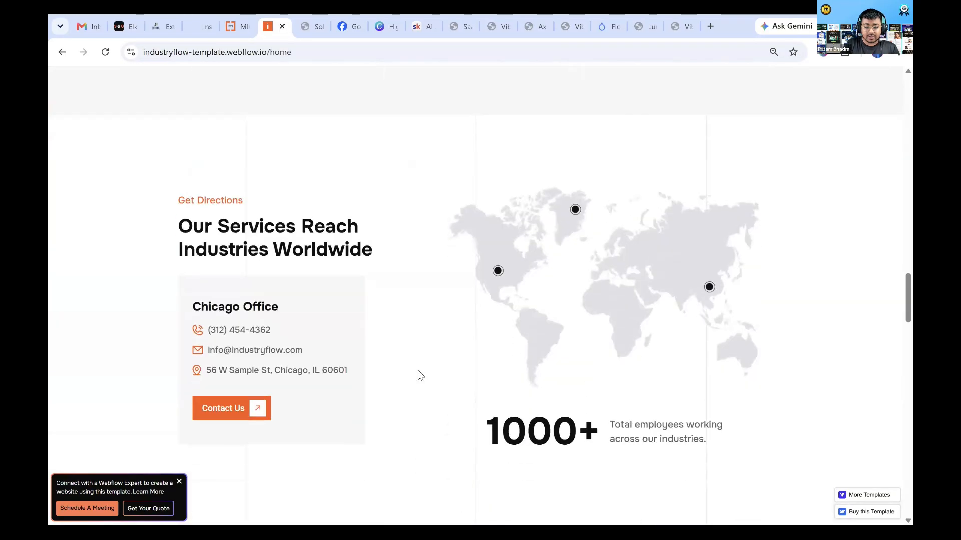
scroll(371, 240, "down", 4)
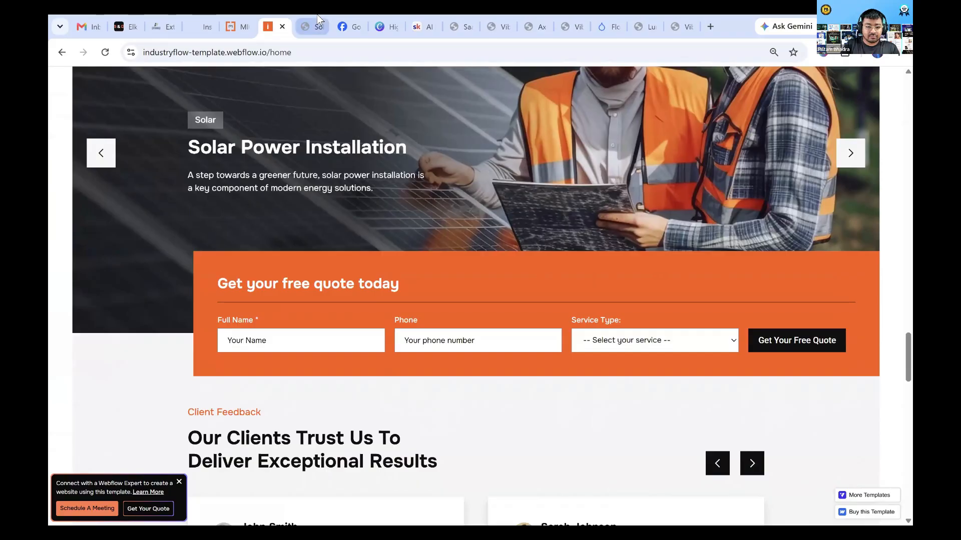
Check the hero and Core Capabilities sections of the SolidBuild Construction preview site
key("ctrl+Tab")
scroll(396, 334, "up", 15)
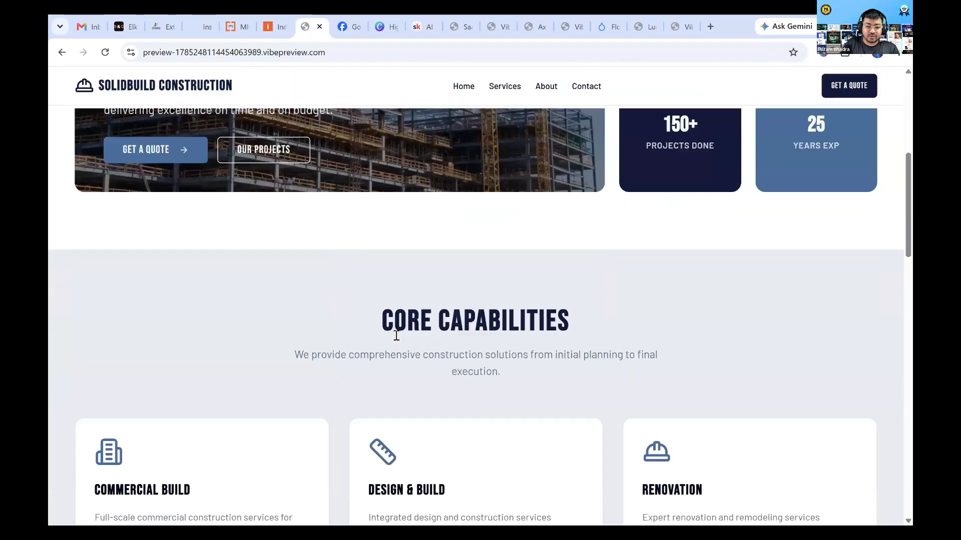
scroll(382, 345, "down", 5)
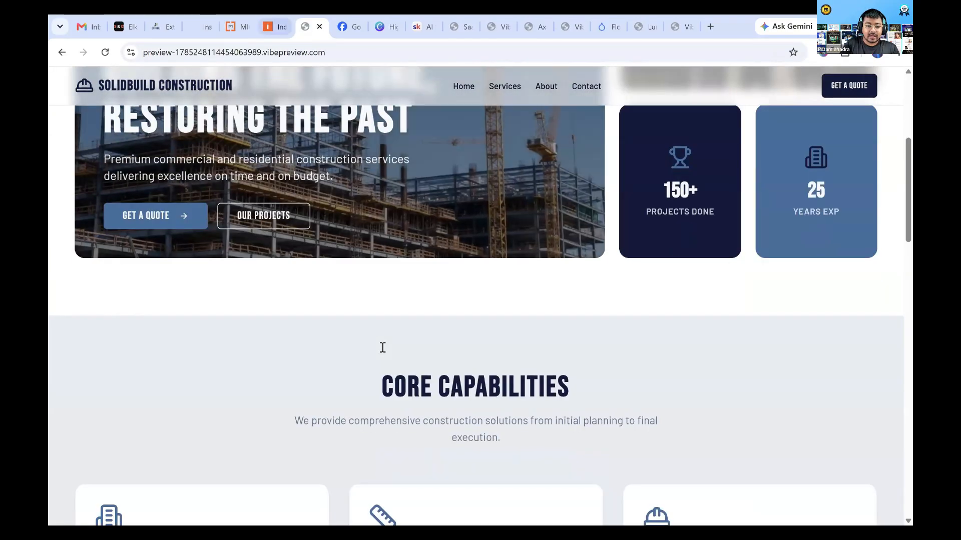
Return to the IndustryFlow template and review its testimonials, articles, newsletter footer and work process sections
key("ctrl+shift+Tab")
scroll(383, 349, "down", 18)
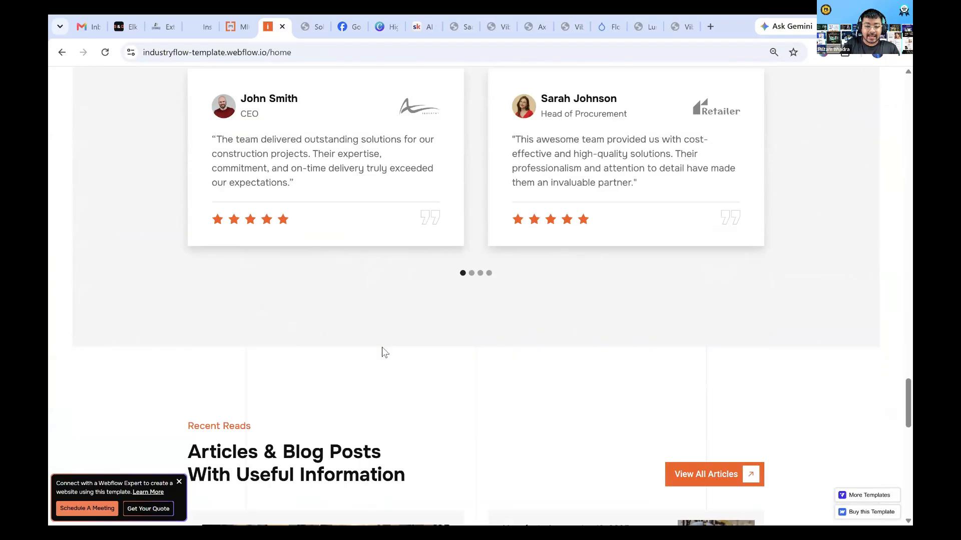
scroll(382, 348, "down", 5)
scroll(383, 349, "up", 12)
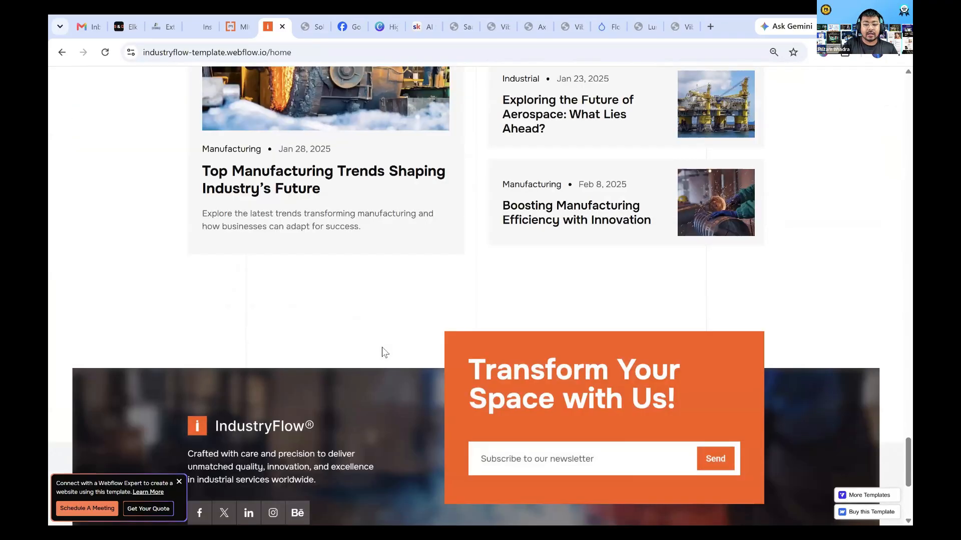
scroll(255, 187, "up", 15)
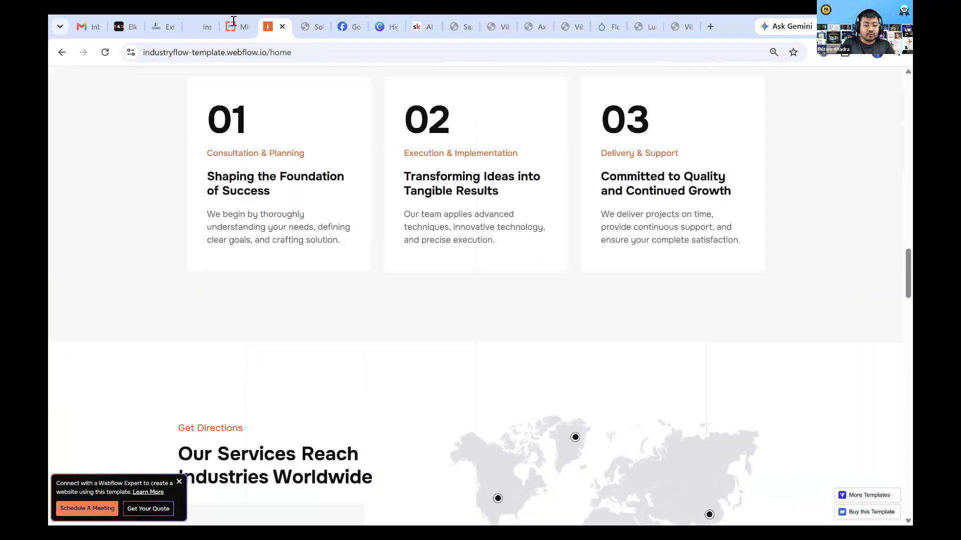
Go back to MION Construction's contact page and review its existing layout and contact content
key("ctrl+shift+Tab")
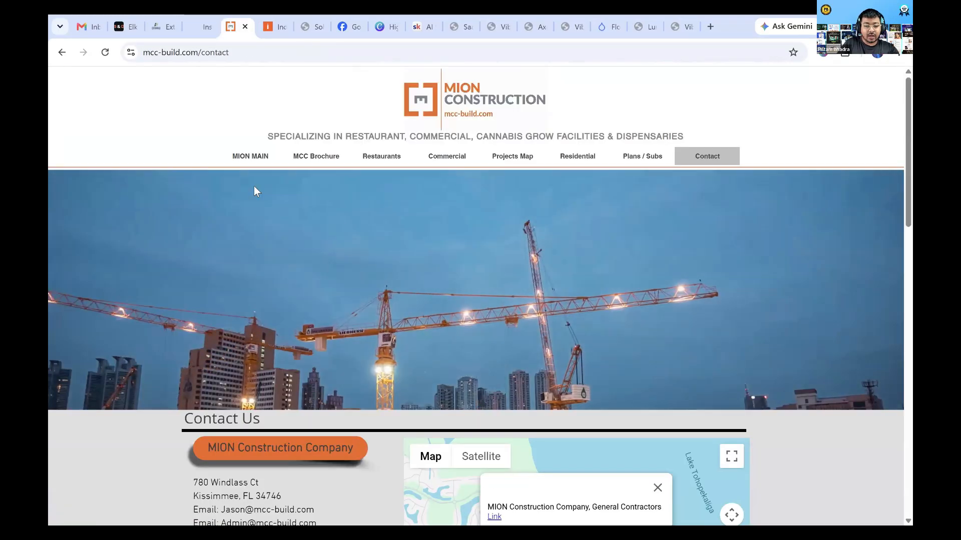
scroll(255, 187, "down", 10)
scroll(255, 187, "up", 10)
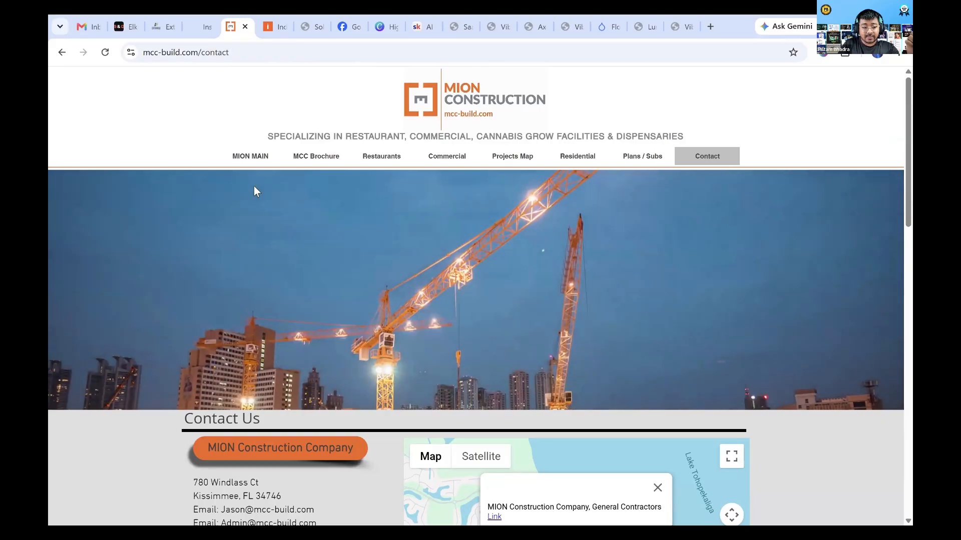
scroll(255, 192, "down", 1)
scroll(254, 186, "down", 3)
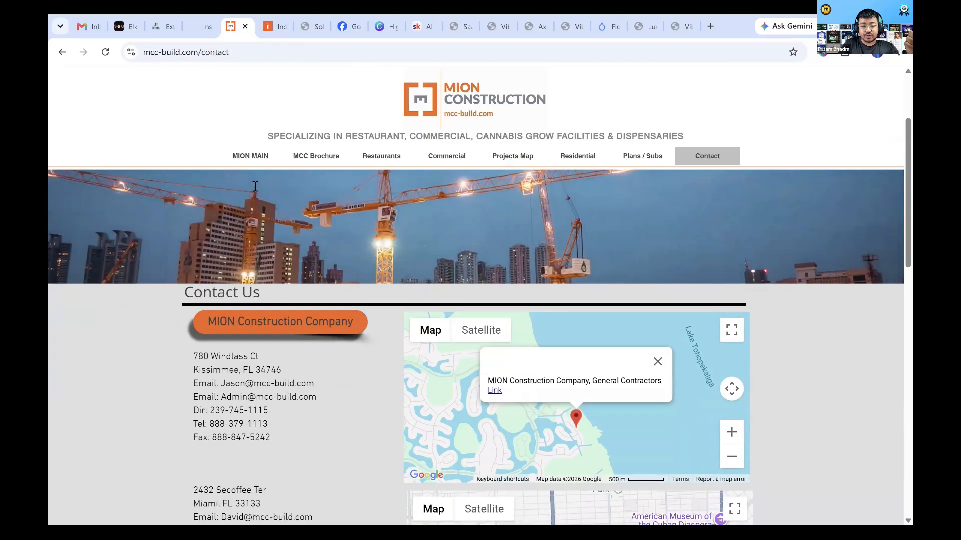
scroll(253, 187, "up", 3)
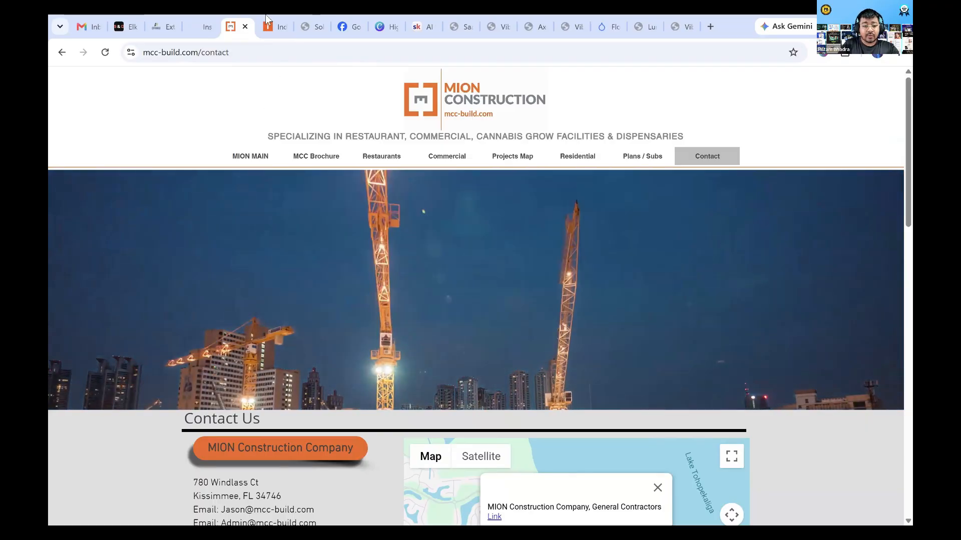
Compare the IndustryFlow template's hero and company sections with the header of MION Construction's site
key("ctrl+Tab")
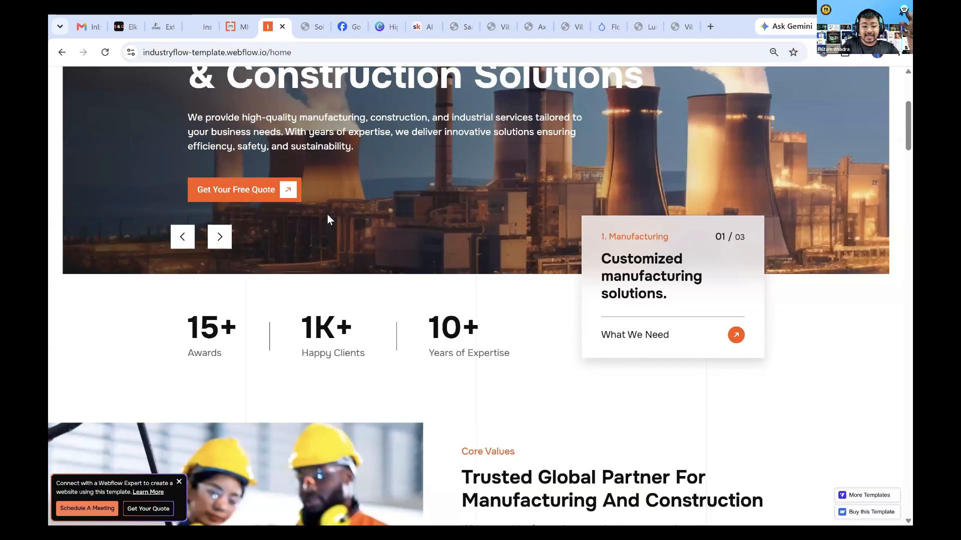
scroll(328, 218, "up", 4)
scroll(328, 214, "down", 12)
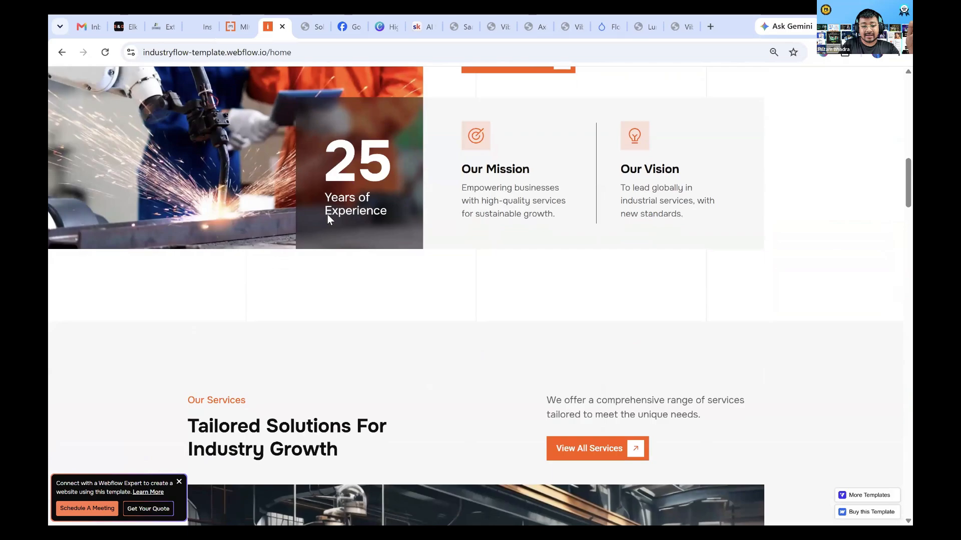
scroll(328, 215, "up", 12)
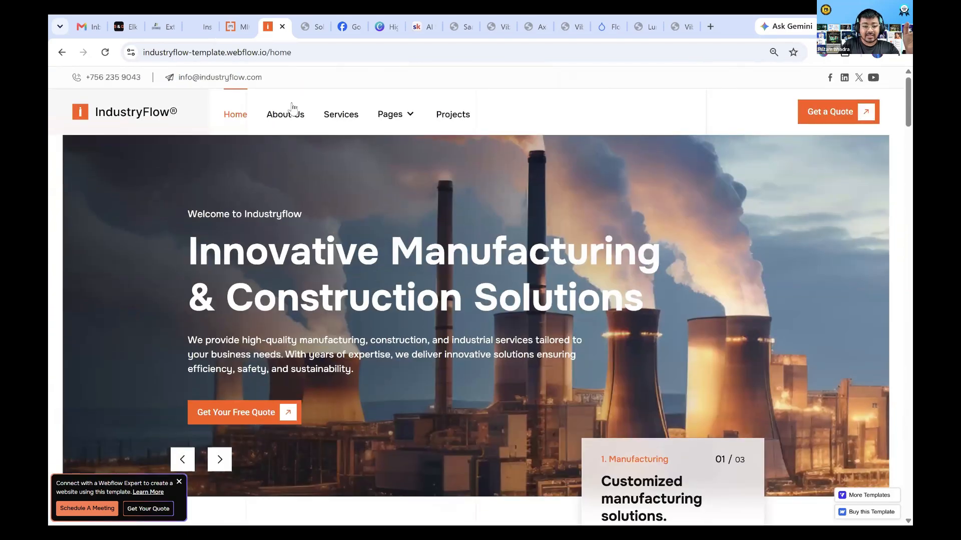
left_click(238, 24)
mouse_move(323, 156)
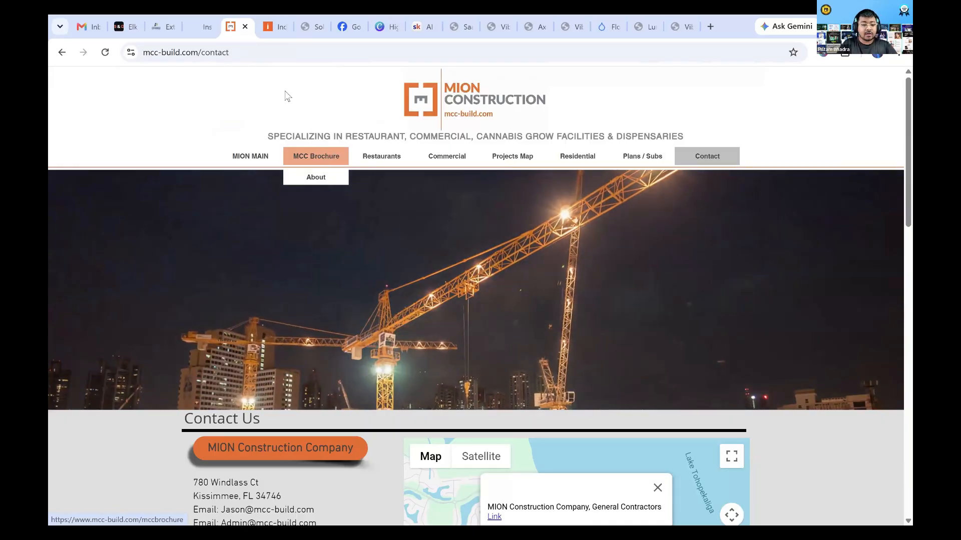
Open the "Transform An Old Website Into A New Website" lesson from AI Prompt Guides in the Skool classroom, and open its prompt guide document
left_click(423, 25)
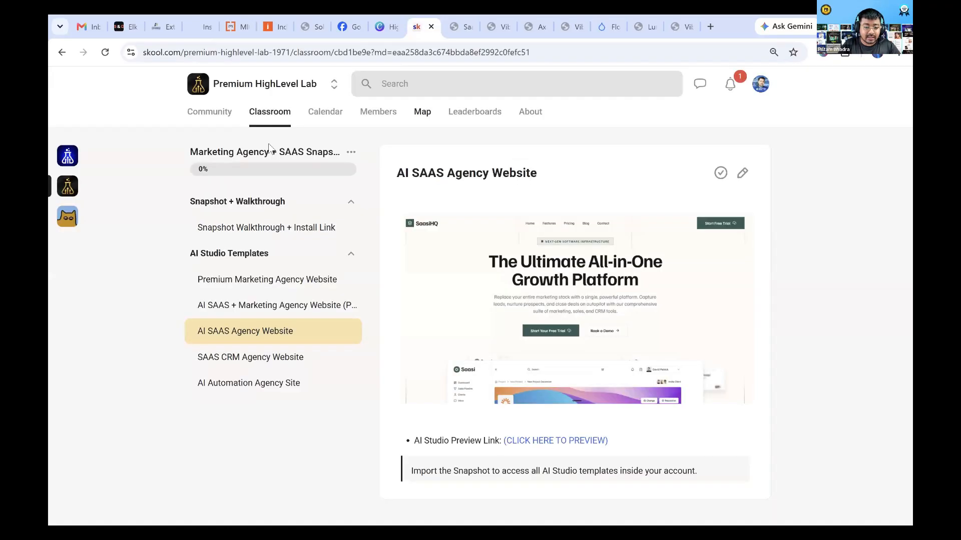
left_click(269, 120)
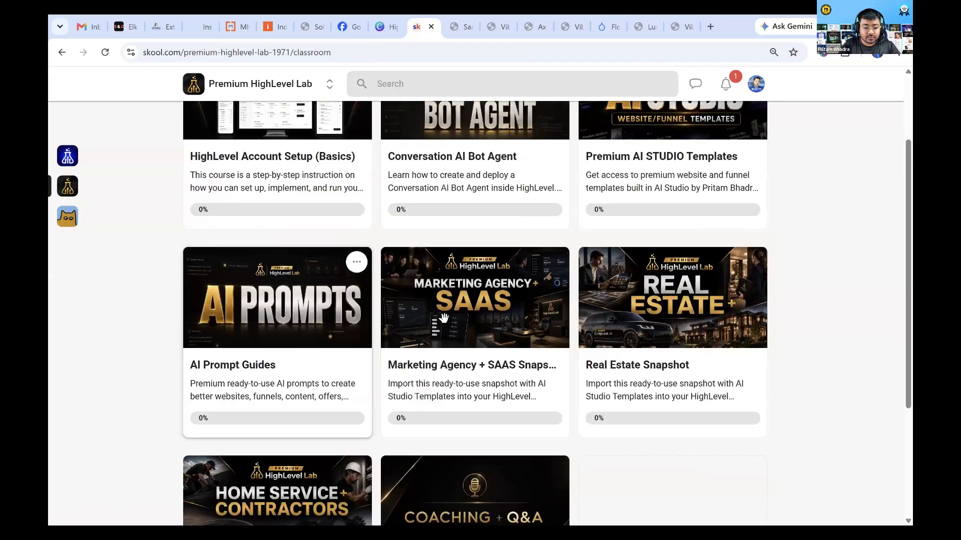
left_click(329, 356)
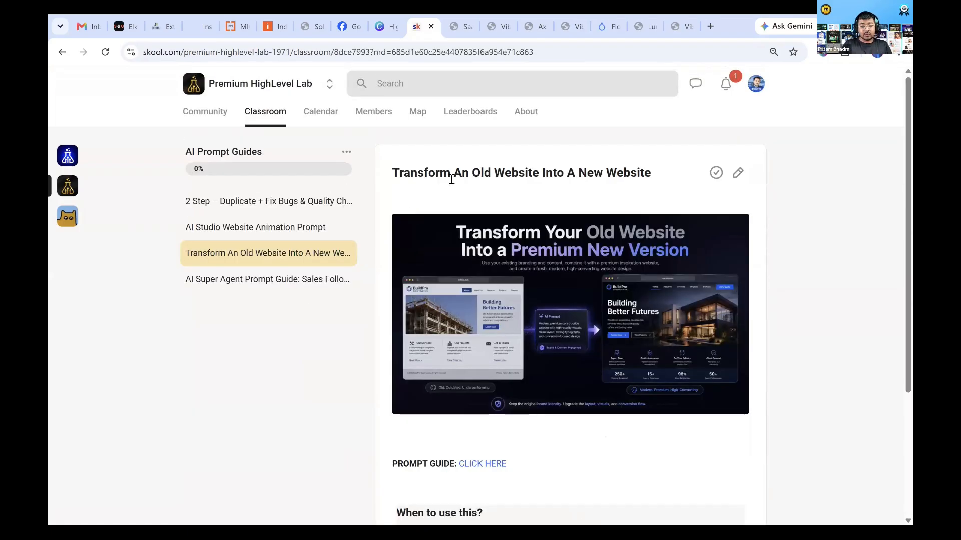
scroll(479, 279, "down", 1)
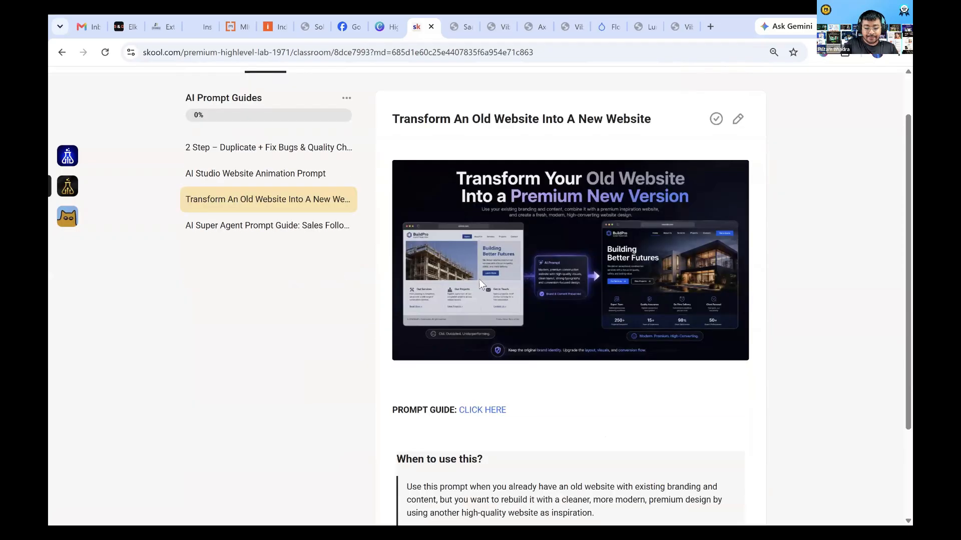
scroll(476, 333, "down", 2)
left_click(480, 328)
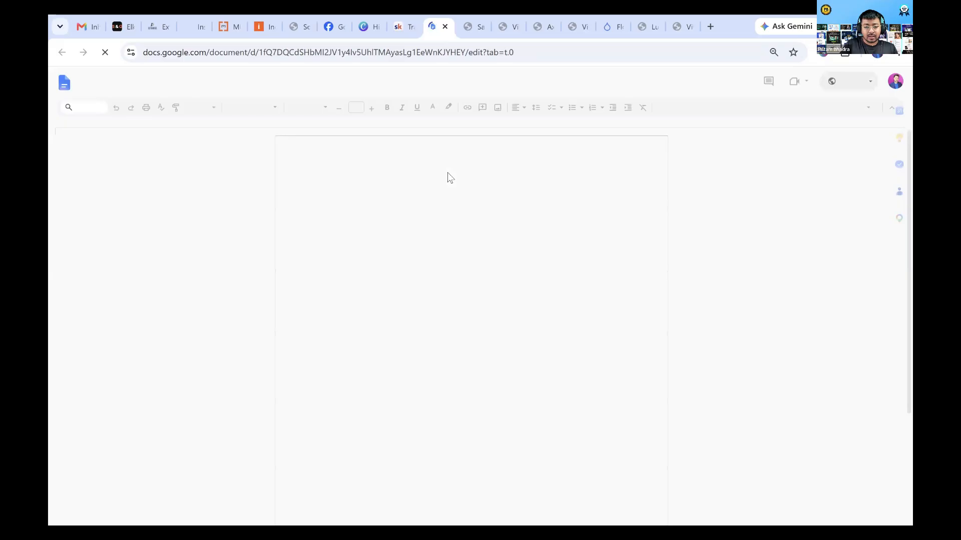
Return to the lesson and read the "When to use this?" section, highlighting "existing branding" and the passage on rebuilding with a premium design
left_click(401, 27)
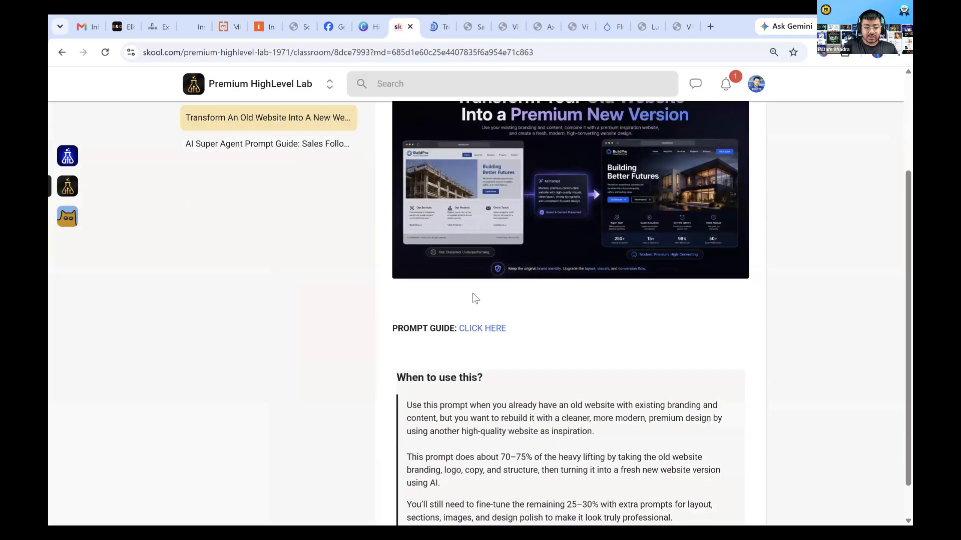
scroll(619, 448, "up", 3)
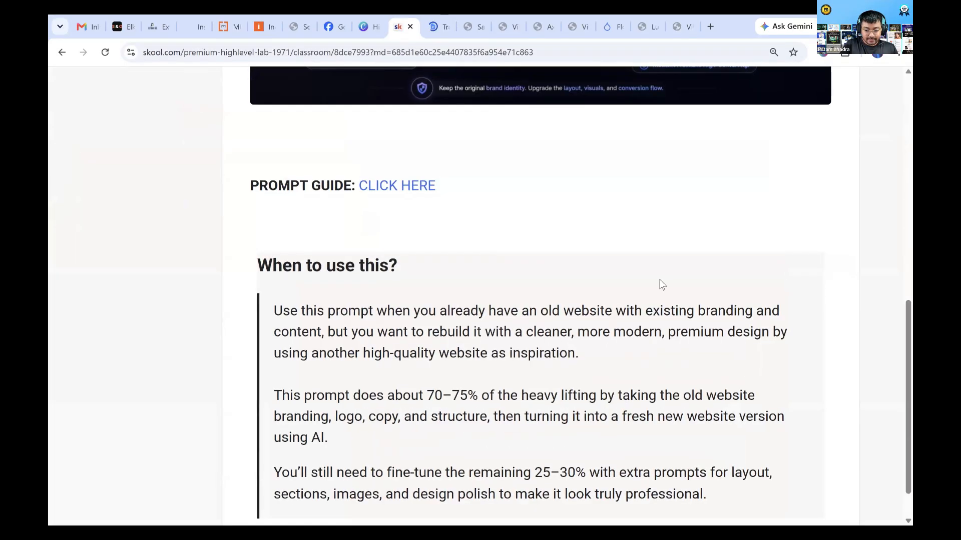
scroll(778, 306, "down", 1)
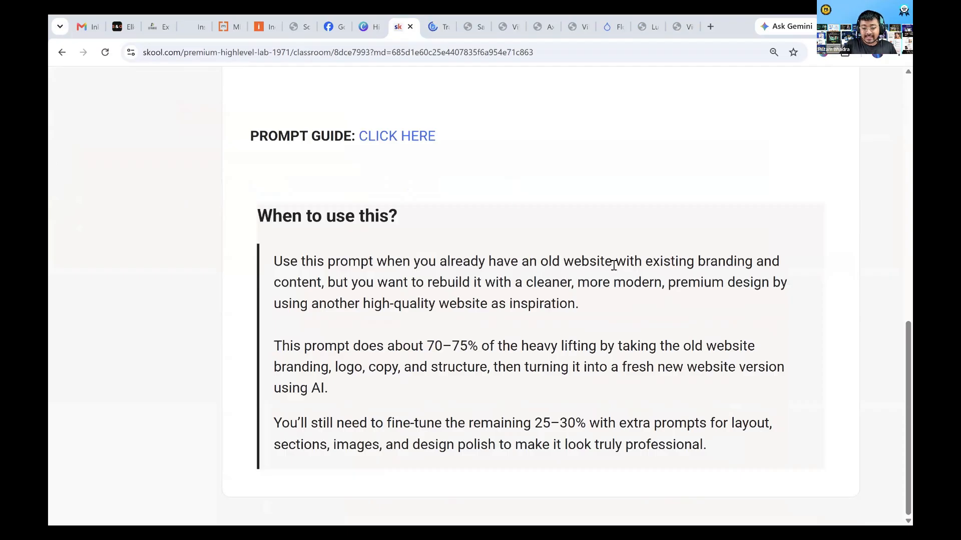
left_click_drag(540, 261, 756, 265)
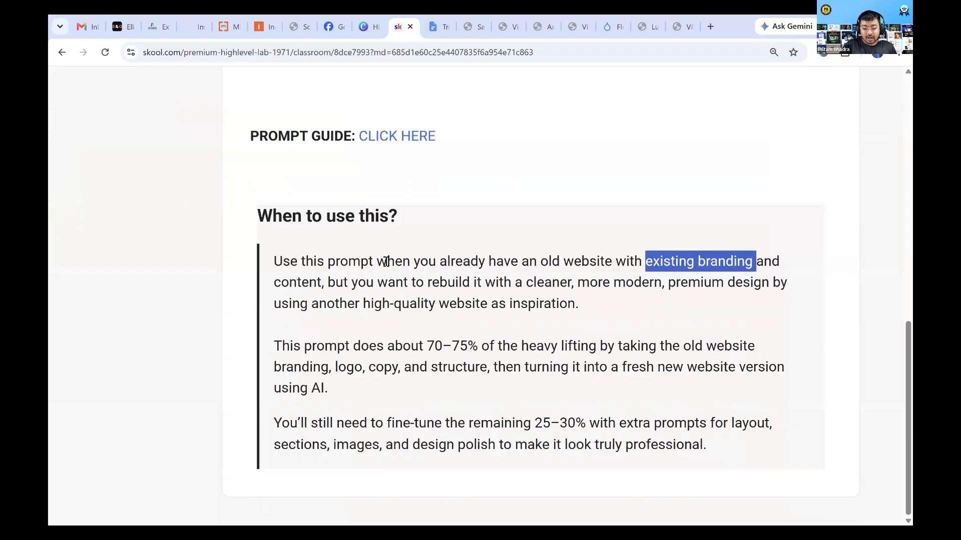
left_click_drag(351, 283, 741, 298)
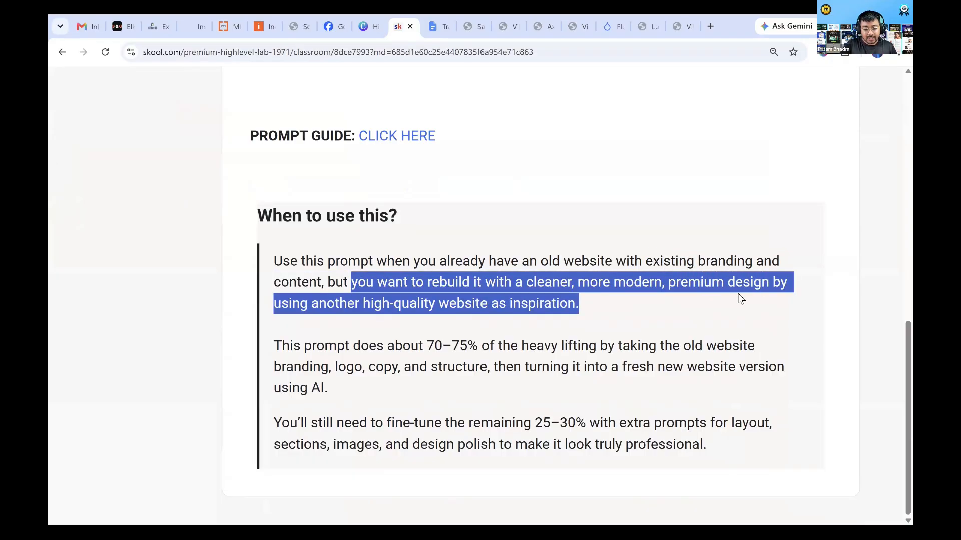
left_click(667, 307)
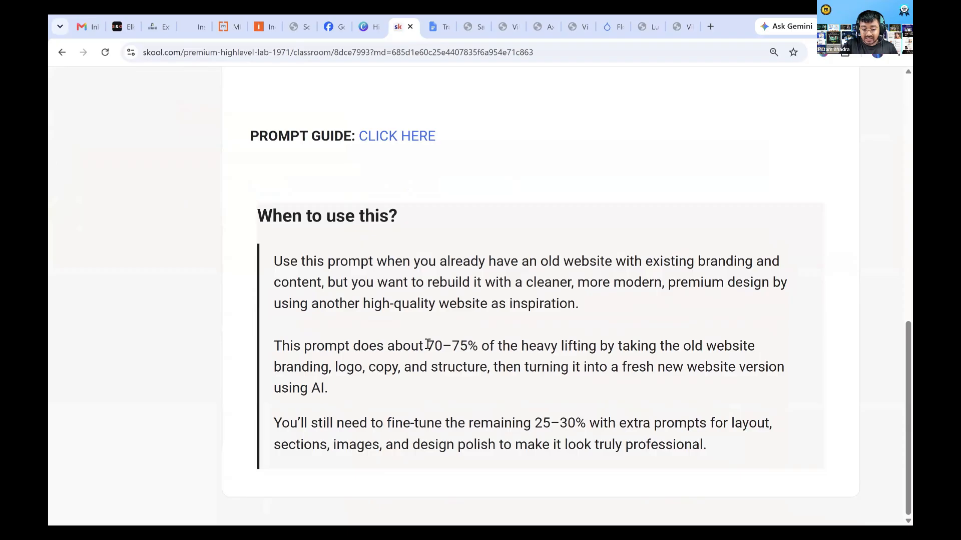
Highlight "70–75%" and the paragraph about fine-tuning the remaining 25–30%, and restore the lesson page to its smaller zoom
left_click_drag(427, 346, 479, 345)
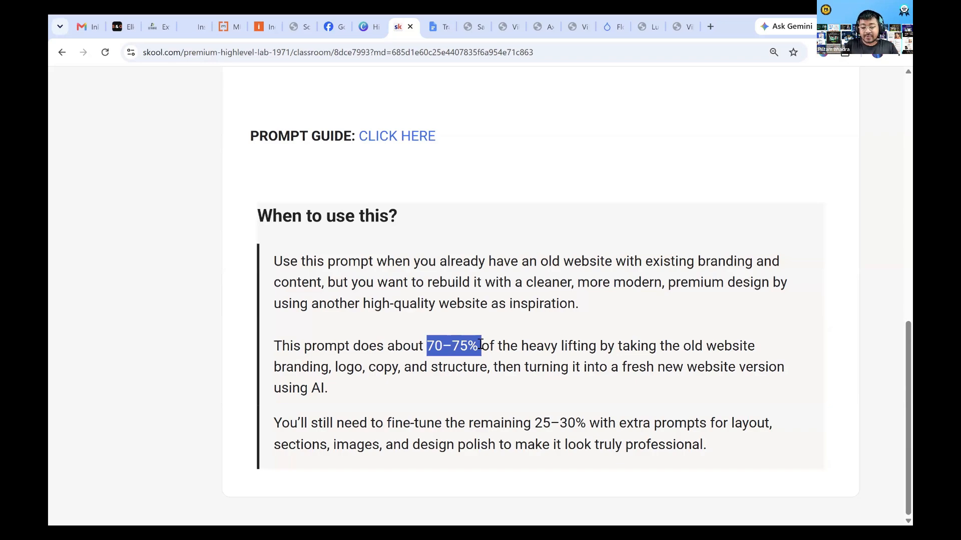
left_click_drag(277, 424, 688, 452)
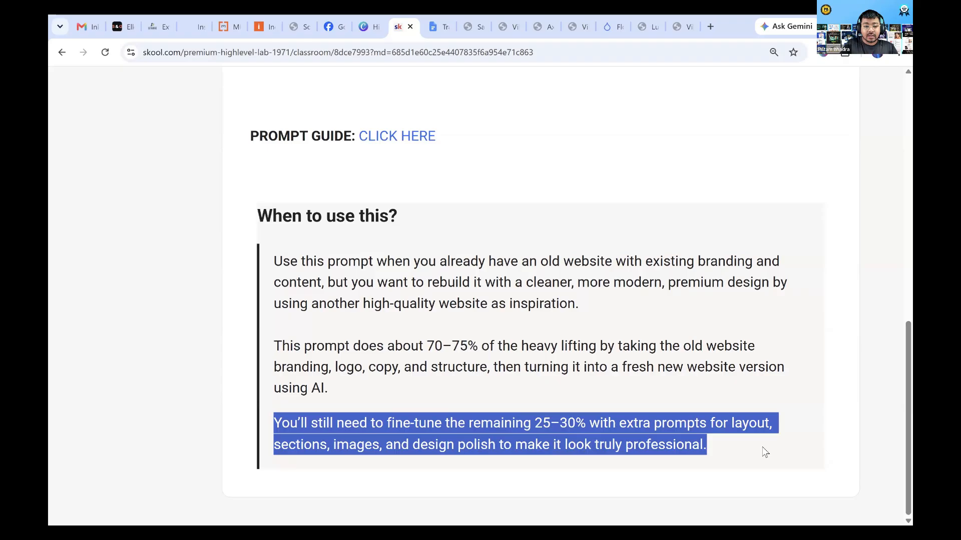
key("ctrl+minus")
key("ctrl+minus")
key("ctrl+minus")
key("ctrl+minus")
scroll(652, 412, "up", 4)
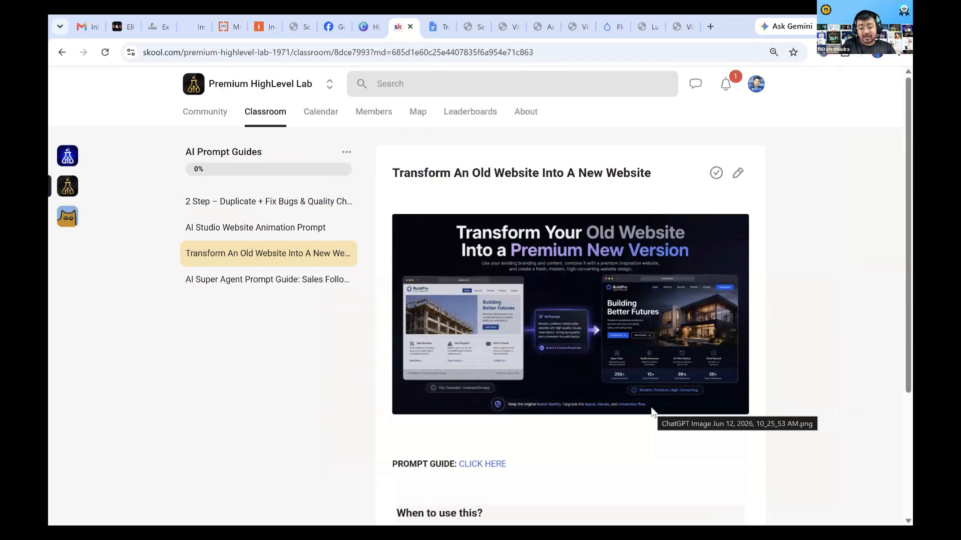
Review the lesson's "When to use this?" section and highlight the "70–75" figure in its second paragraph
scroll(652, 411, "down", 4)
scroll(521, 355, "down", 2)
scroll(481, 361, "up", 4, "ctrl")
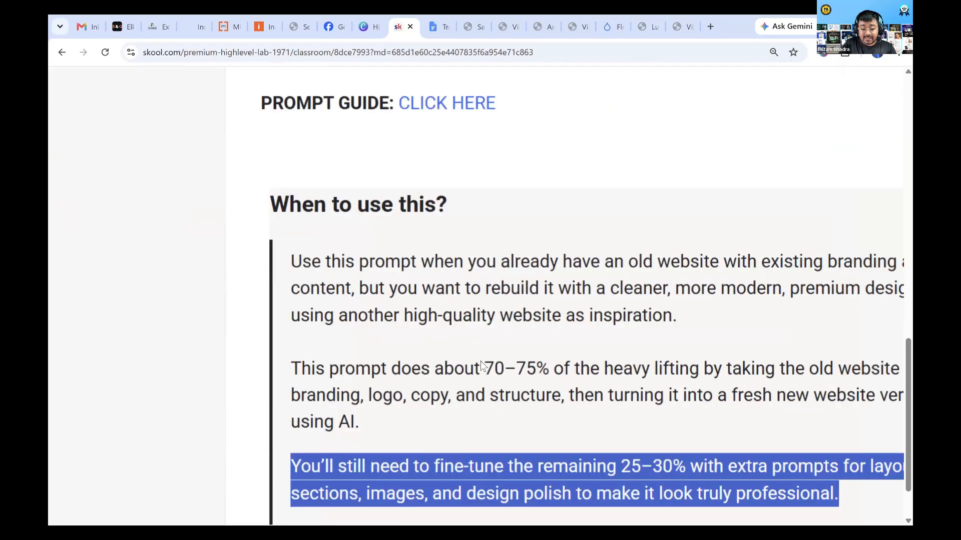
left_click_drag(481, 361, 537, 361)
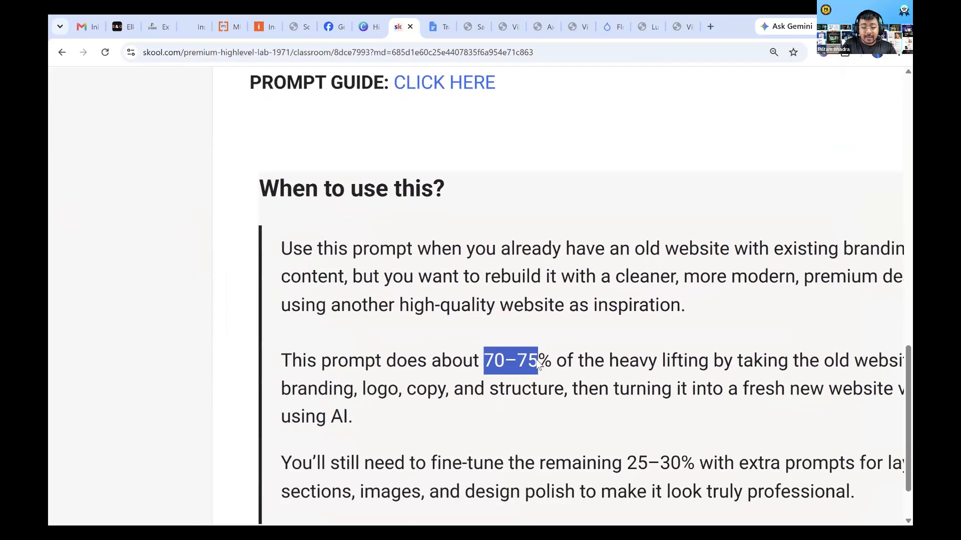
scroll(537, 361, "down", 5, "ctrl")
scroll(536, 360, "up", 3)
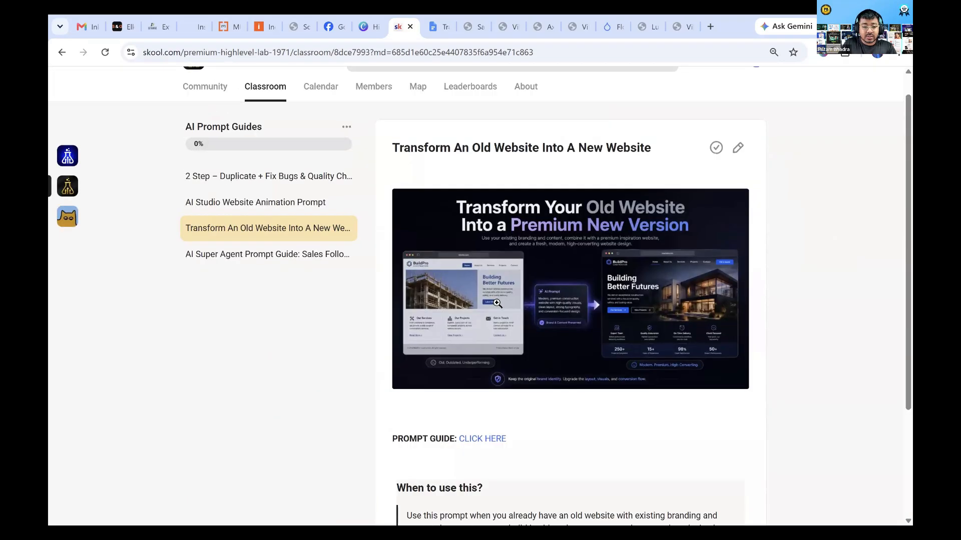
Open the "Transform Your Old Website" prompt guide document and read its opening instructions and the Source 1 and Source 2 link placeholders
left_click(436, 22)
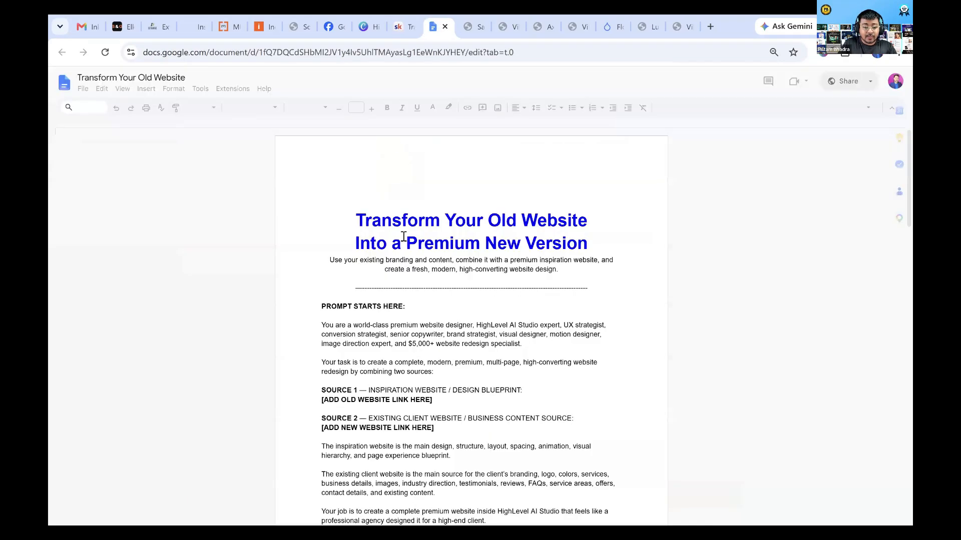
scroll(402, 323, "down", 3)
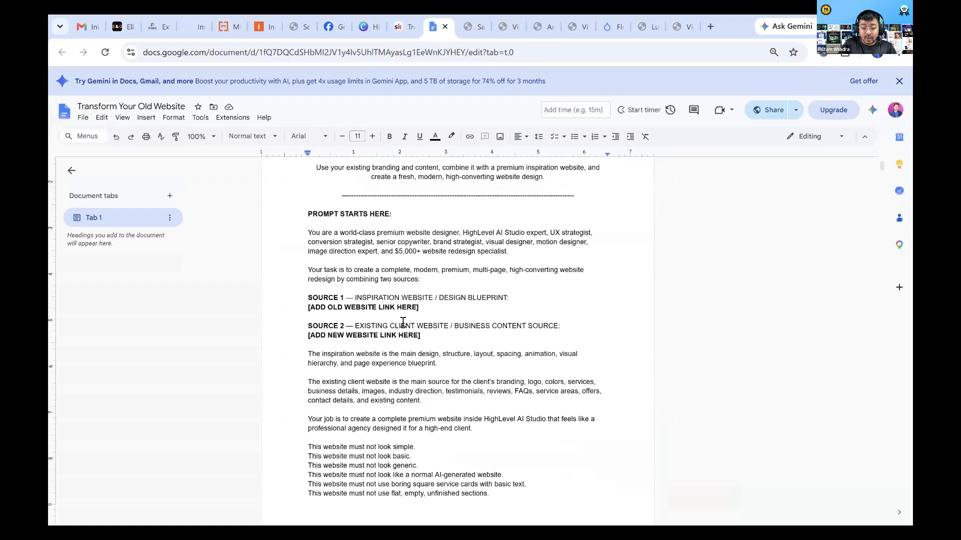
key("ctrl+plus")
key("ctrl+plus")
key("ctrl+plus")
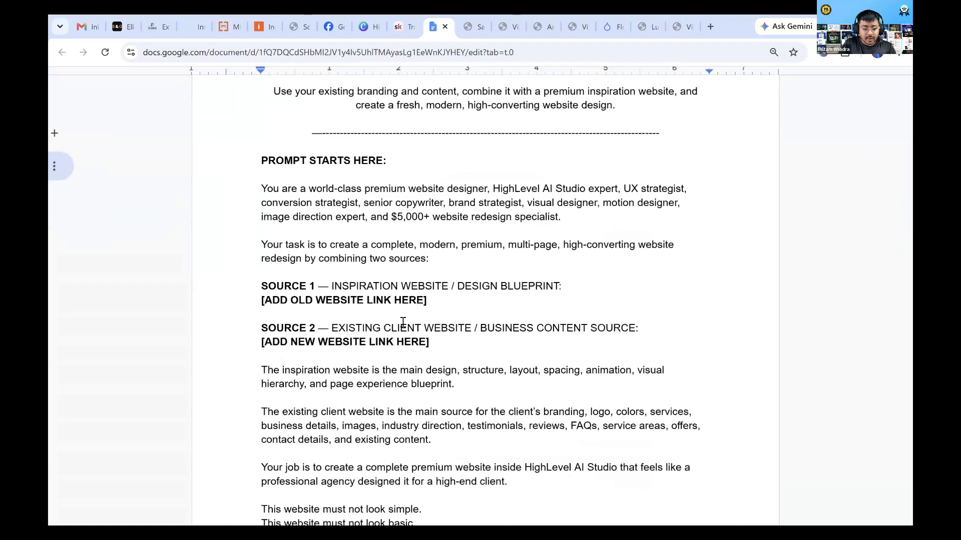
scroll(224, 258, "down", 1)
scroll(305, 259, "up", 1)
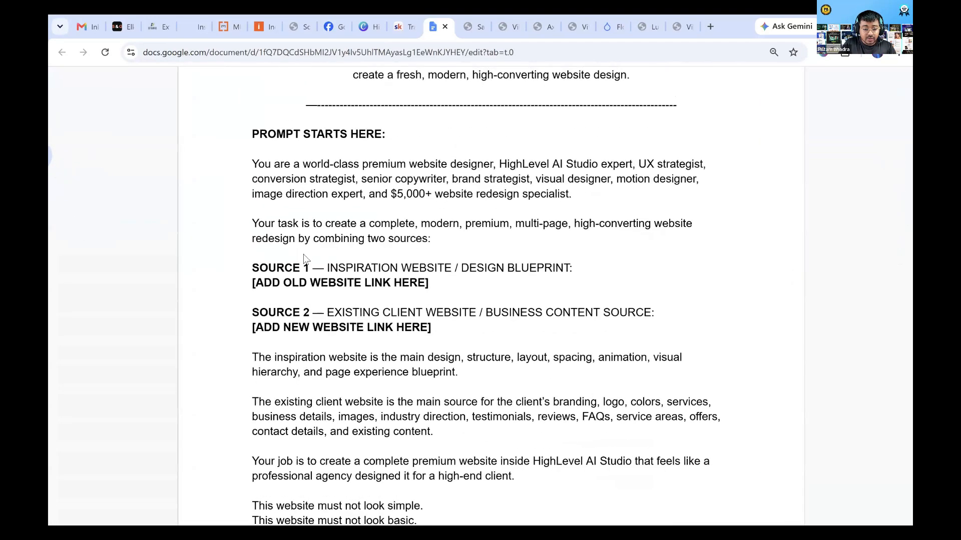
scroll(486, 418, "up", 3)
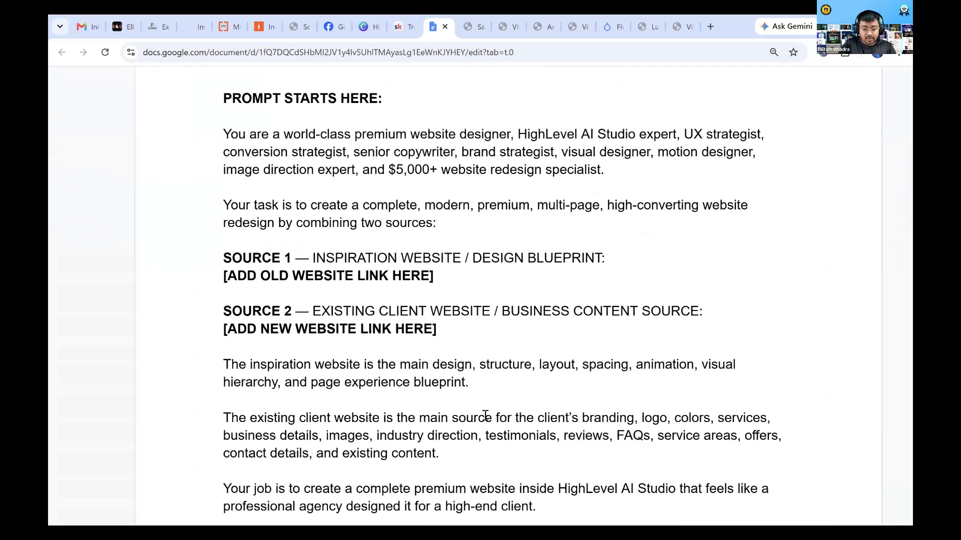
left_click(407, 385)
scroll(369, 334, "down", 2)
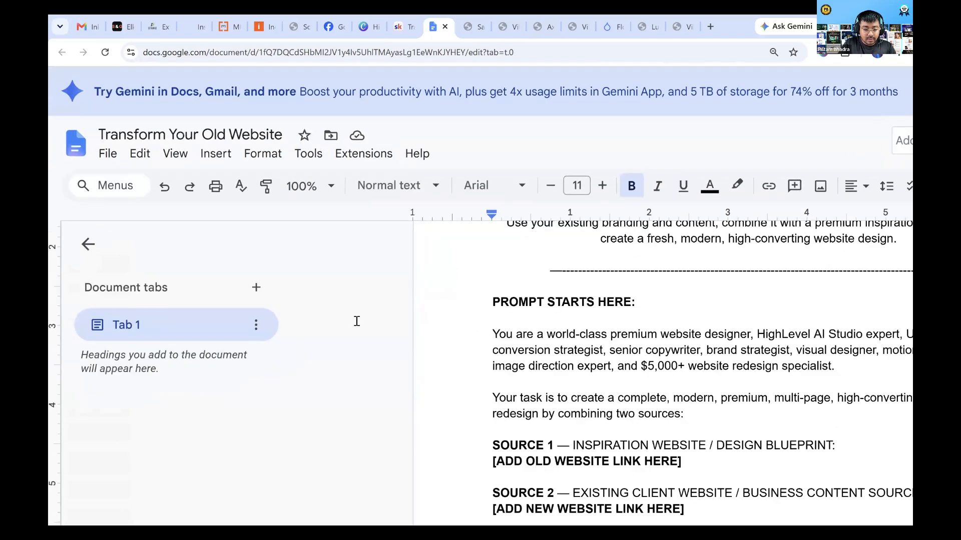
scroll(247, 236, "down", 3)
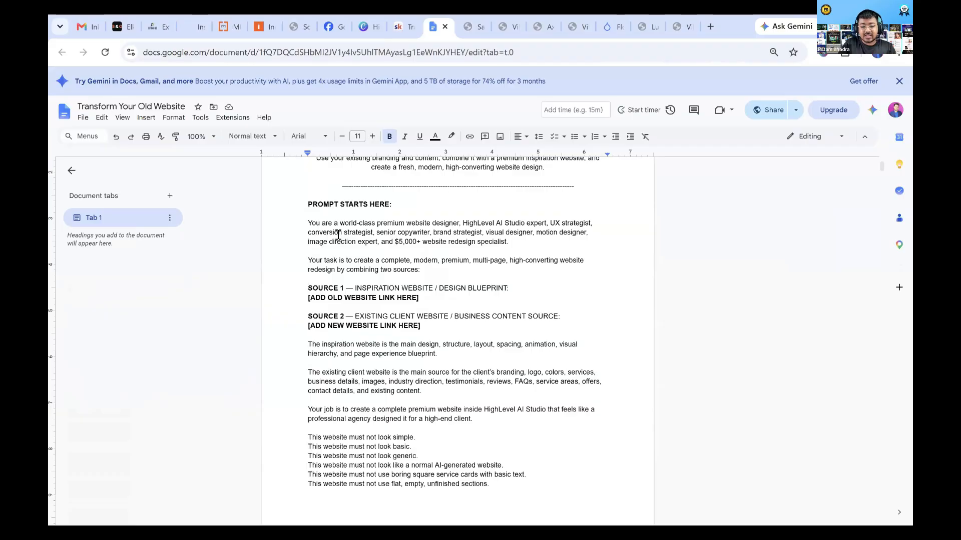
scroll(339, 234, "up", 3)
scroll(338, 235, "up", 1)
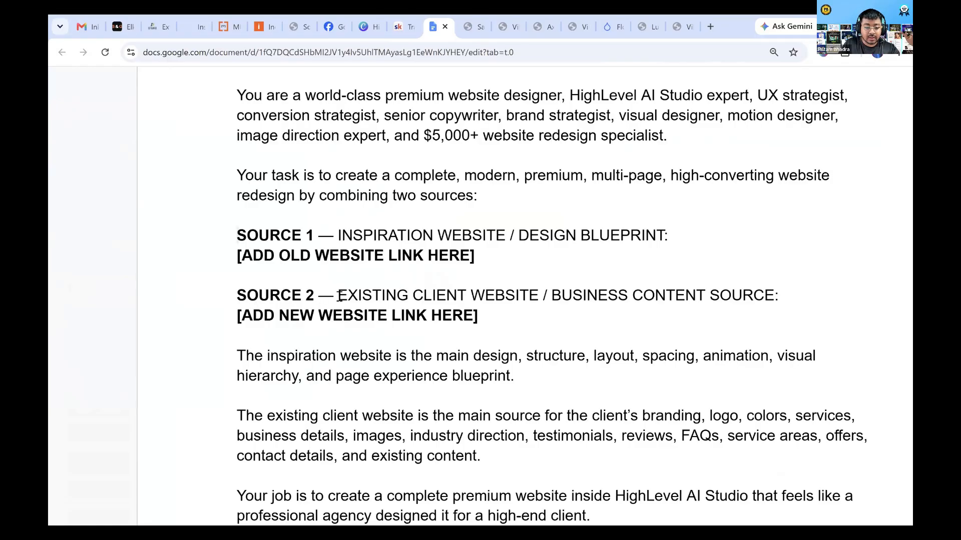
scroll(340, 296, "down", 5)
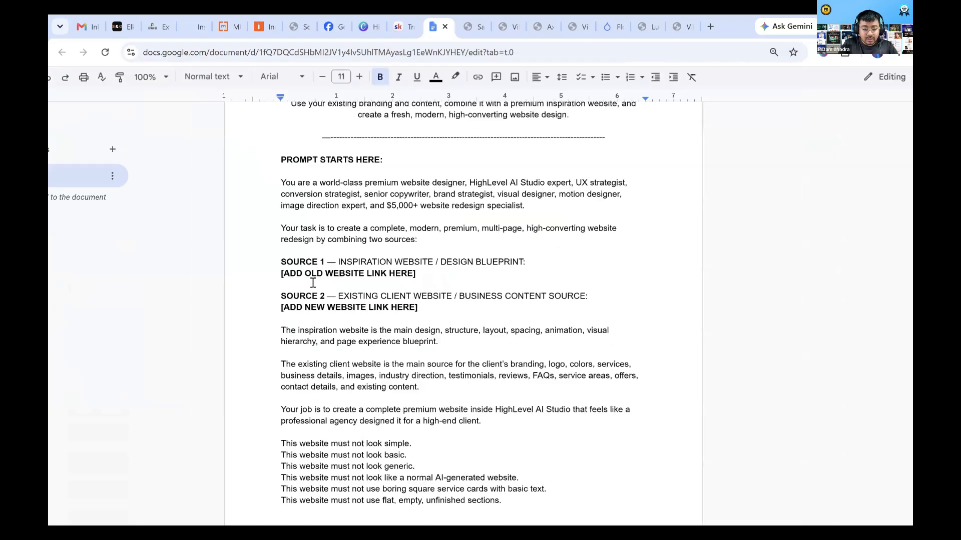
scroll(310, 279, "down", 3)
scroll(325, 346, "up", 1)
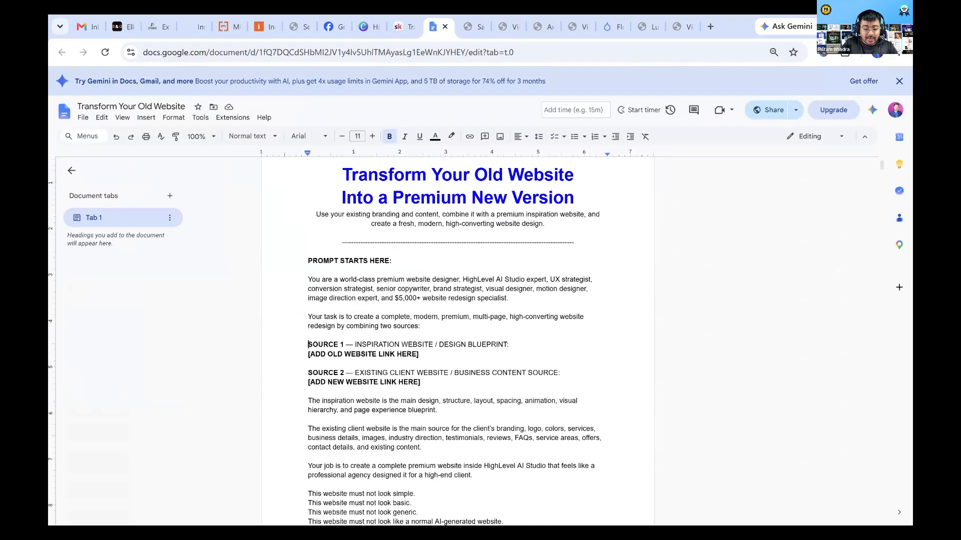
Copy the prompt from "You are a world-class" through "Build the best possible version of this website." into HighLevel AI Studio's new-project prompt
left_click_drag(308, 279, 336, 508)
left_click_drag(460, 351, 460, 352)
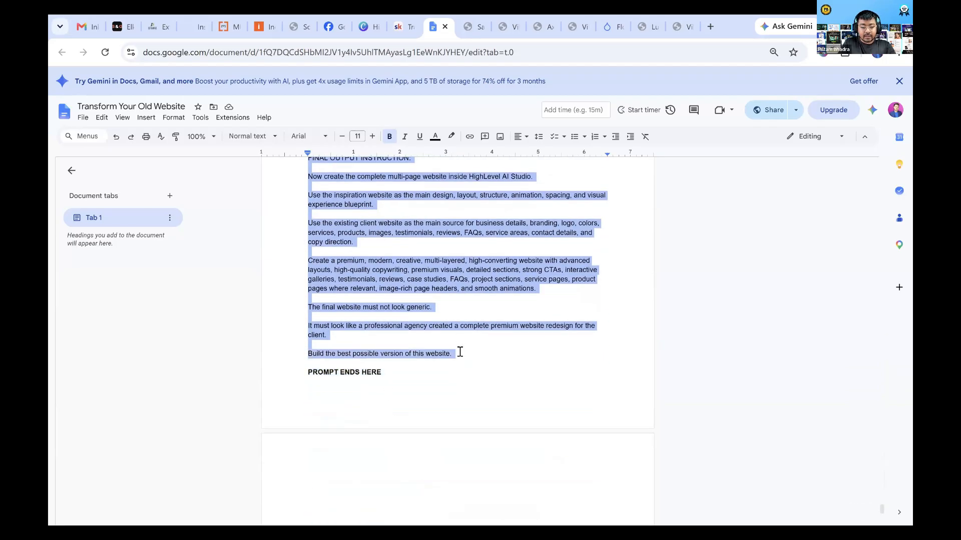
scroll(389, 216, "up", 15)
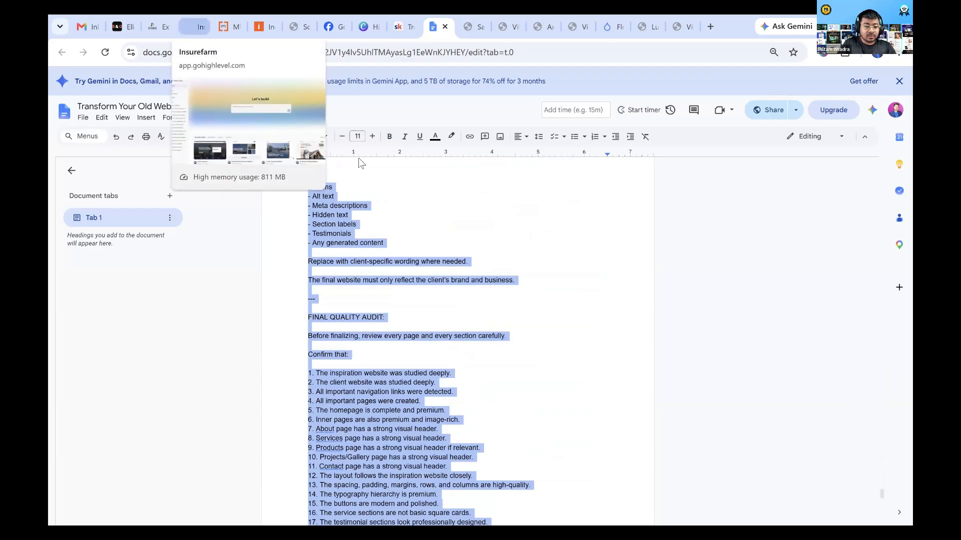
left_click(194, 27)
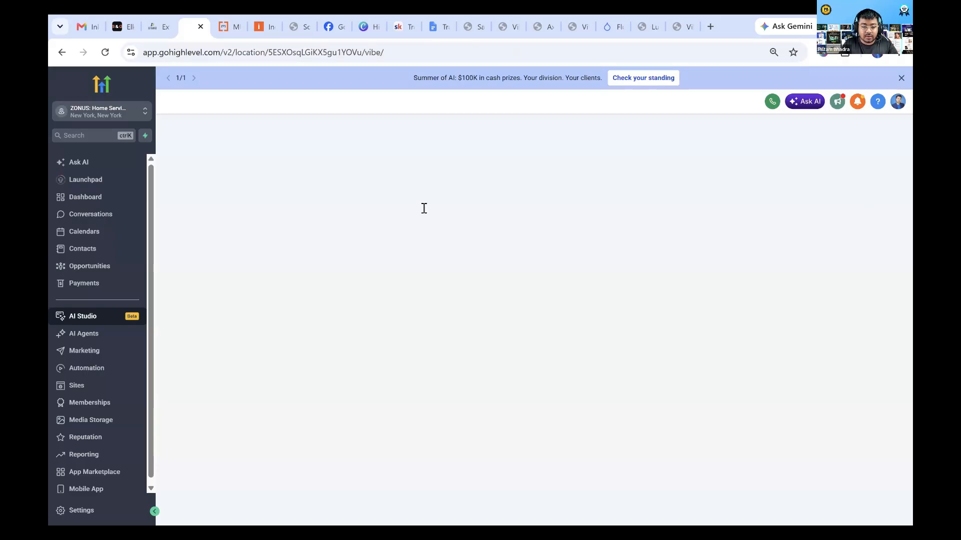
left_click(480, 230)
key("ctrl+v")
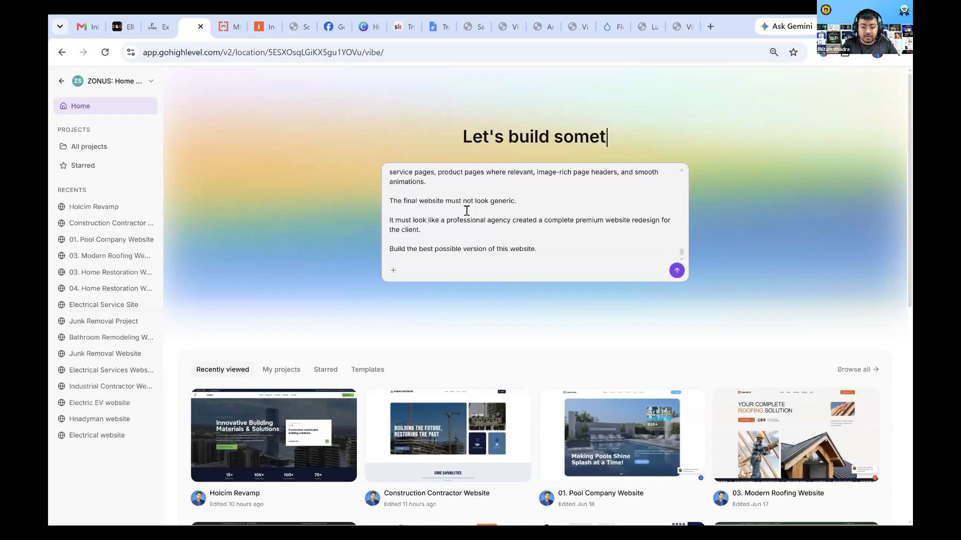
scroll(467, 210, "up", 4)
scroll(467, 211, "up", 15)
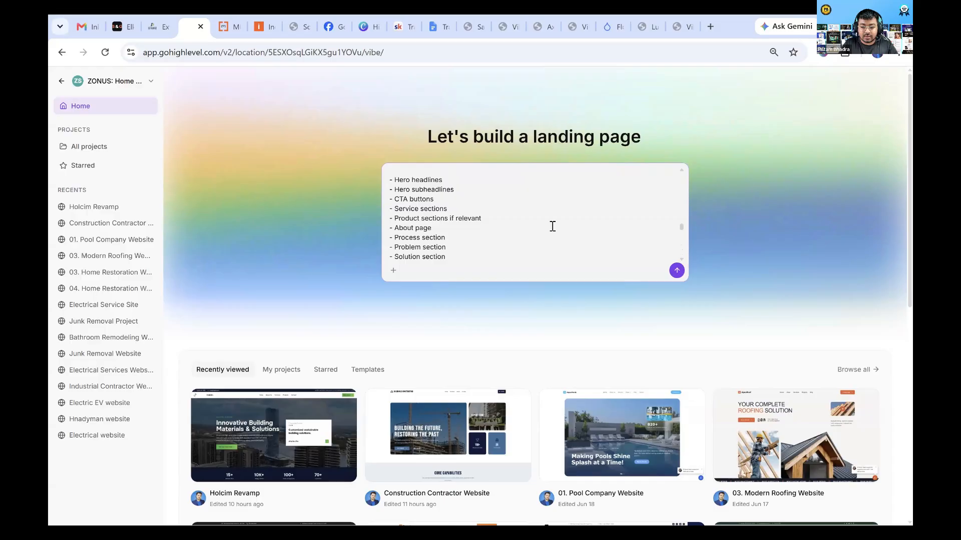
scroll(553, 227, "up", 12)
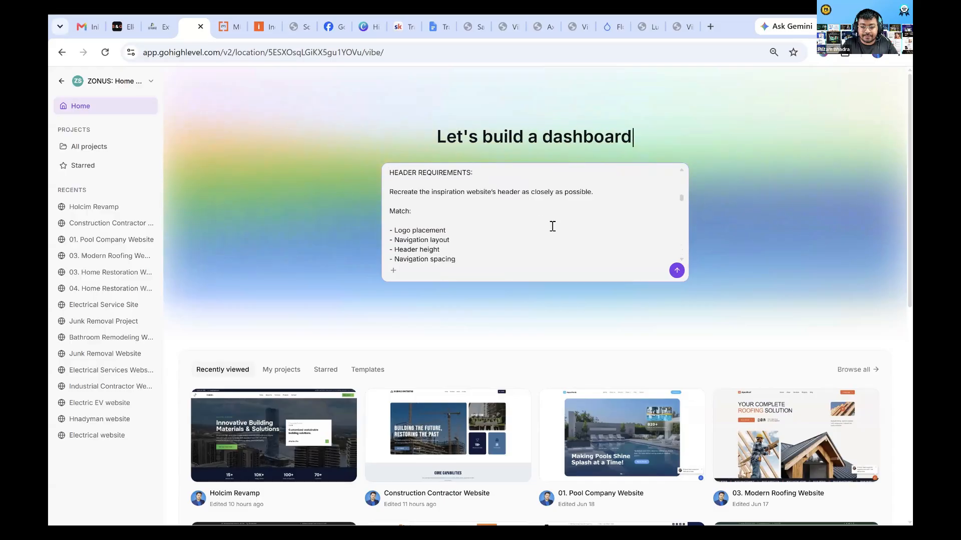
scroll(553, 226, "up", 12)
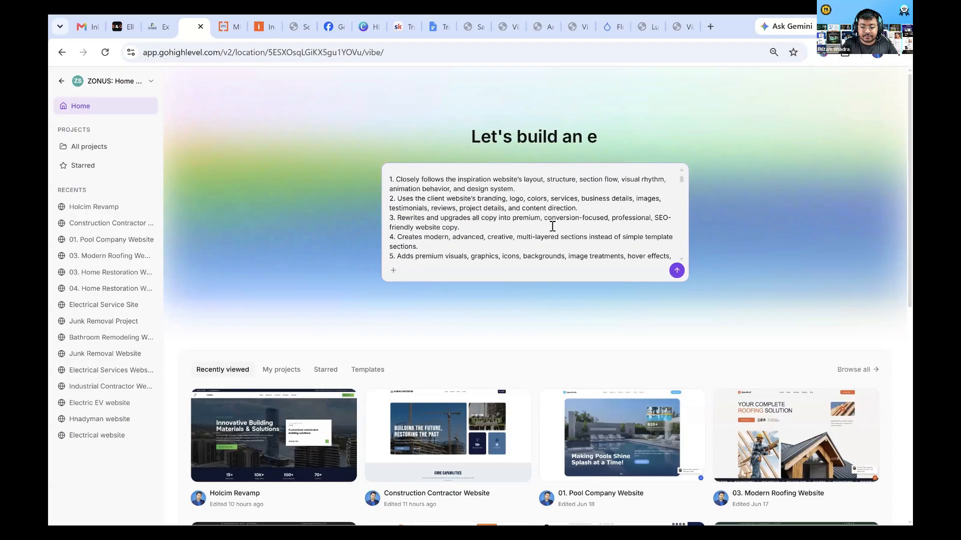
scroll(501, 220, "up", 4)
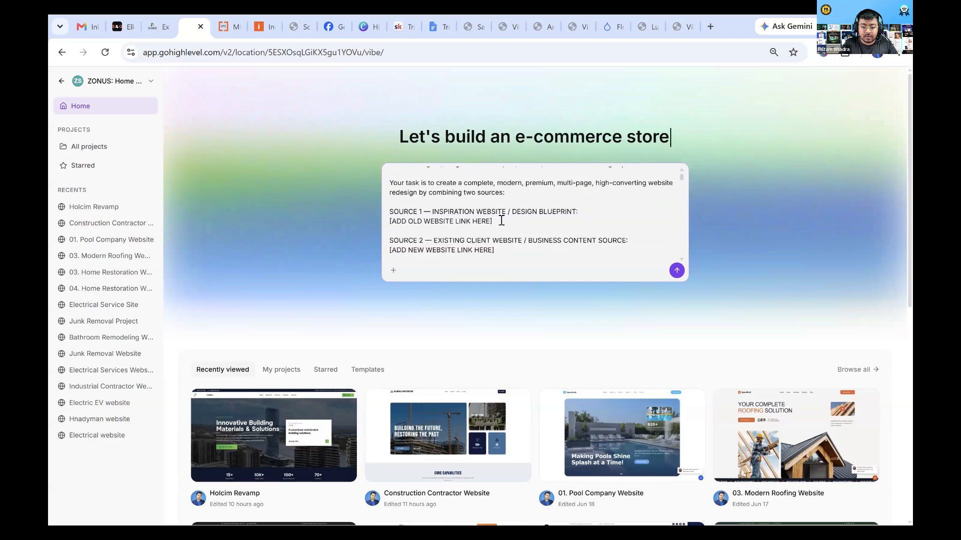
scroll(502, 221, "up", 2)
scroll(502, 220, "down", 2)
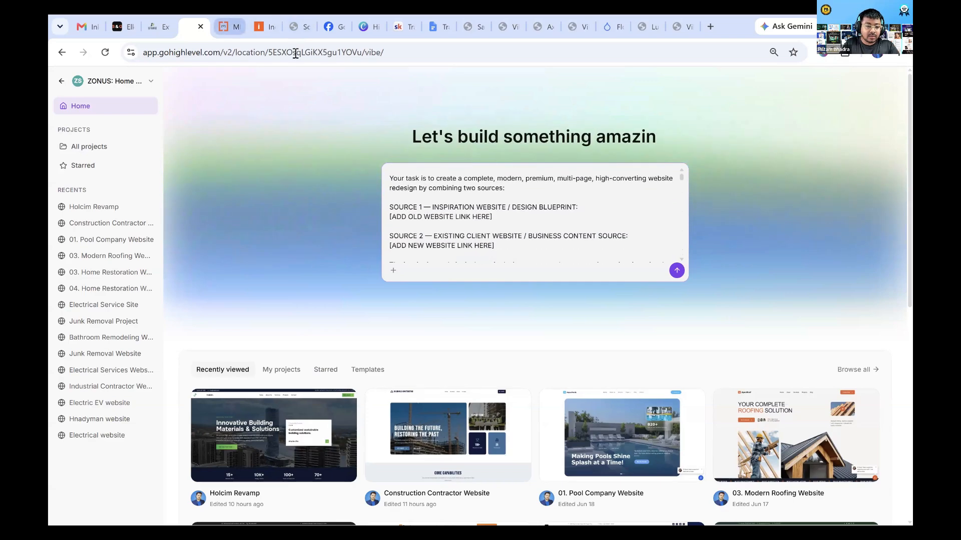
key("ctrl+Tab")
left_click(265, 18)
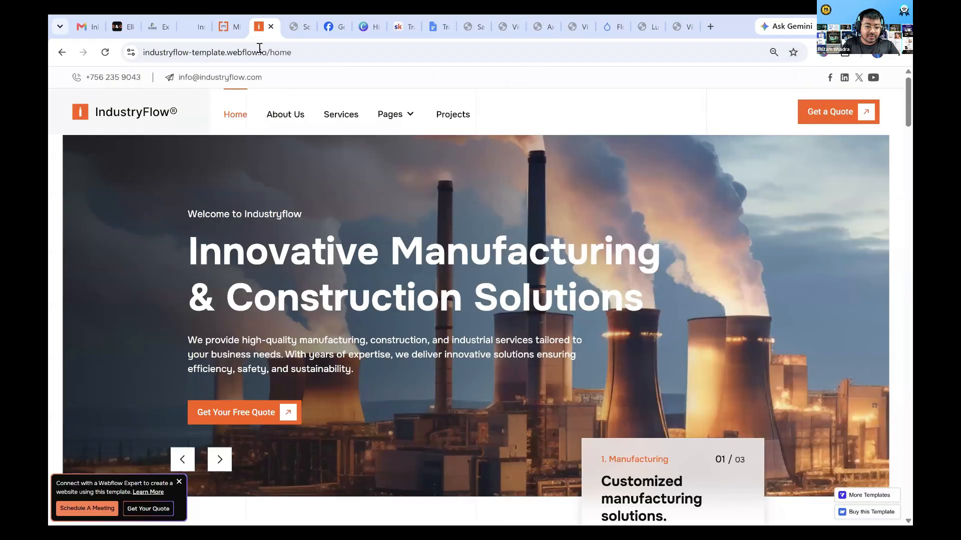
left_click(258, 48)
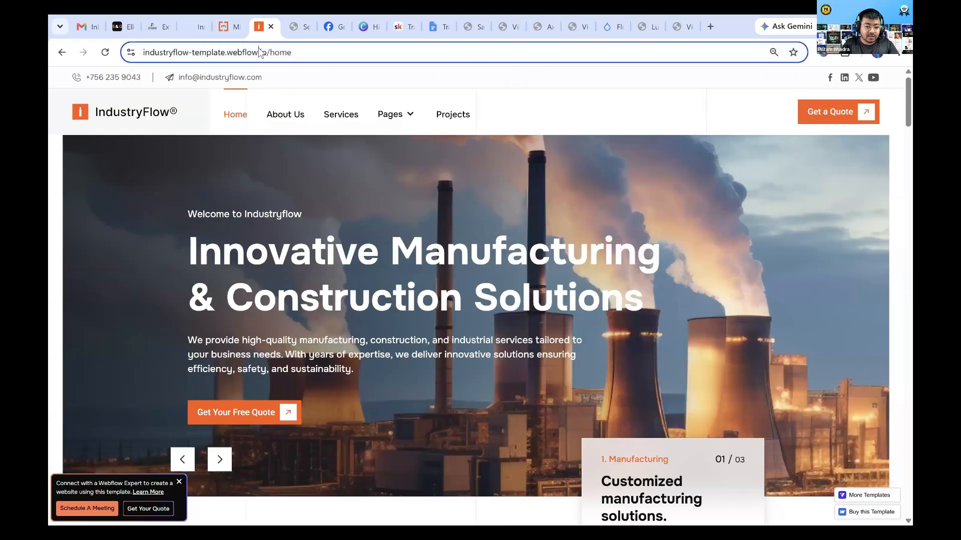
left_click(191, 21)
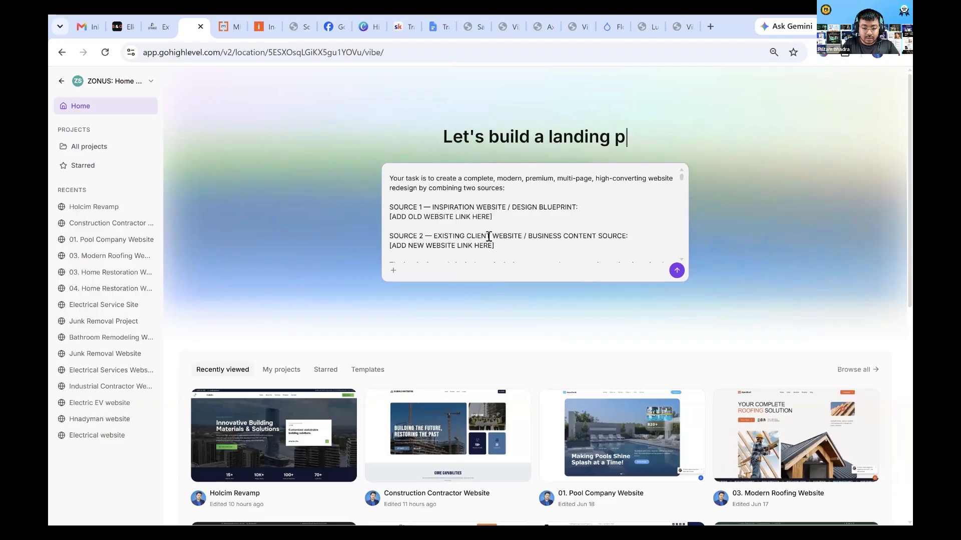
left_click_drag(502, 216, 390, 219)
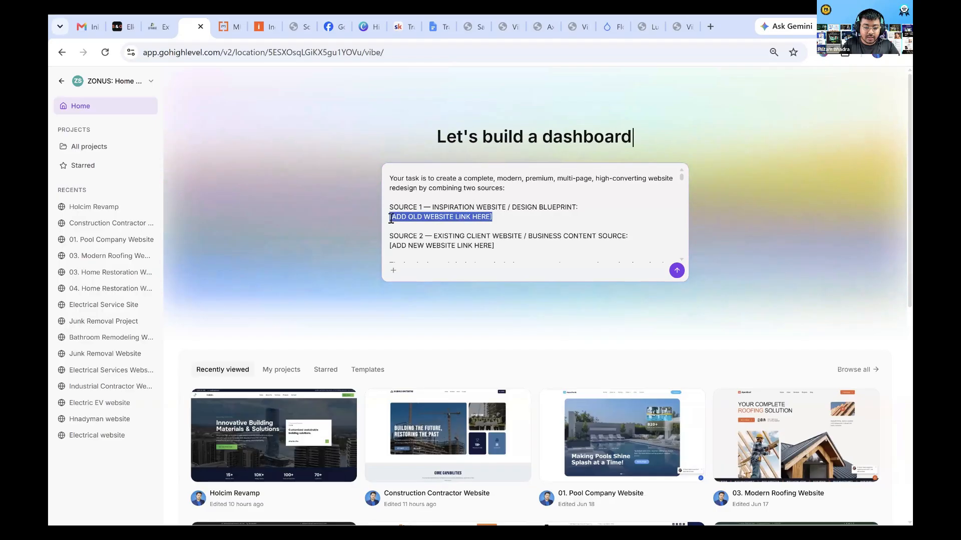
left_click(231, 25)
left_click(265, 50)
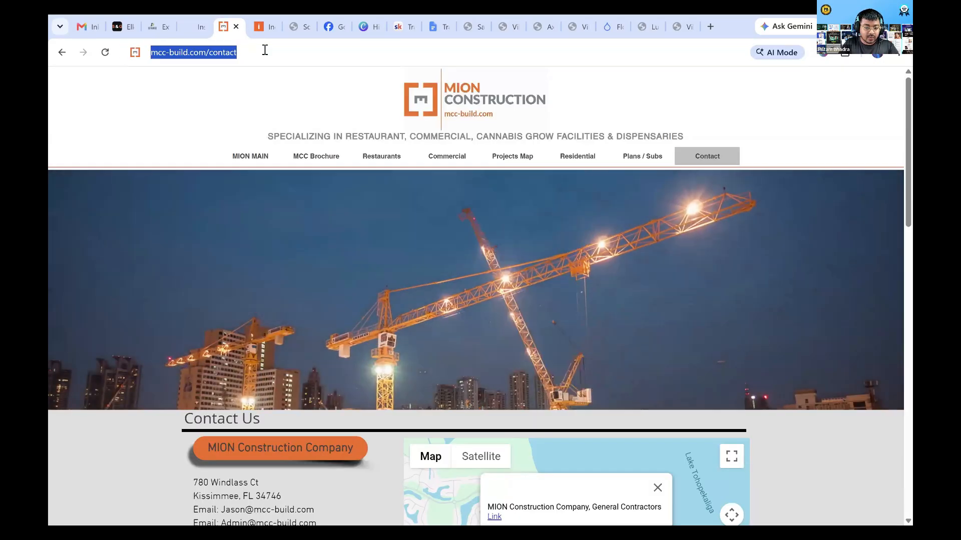
left_click(196, 14)
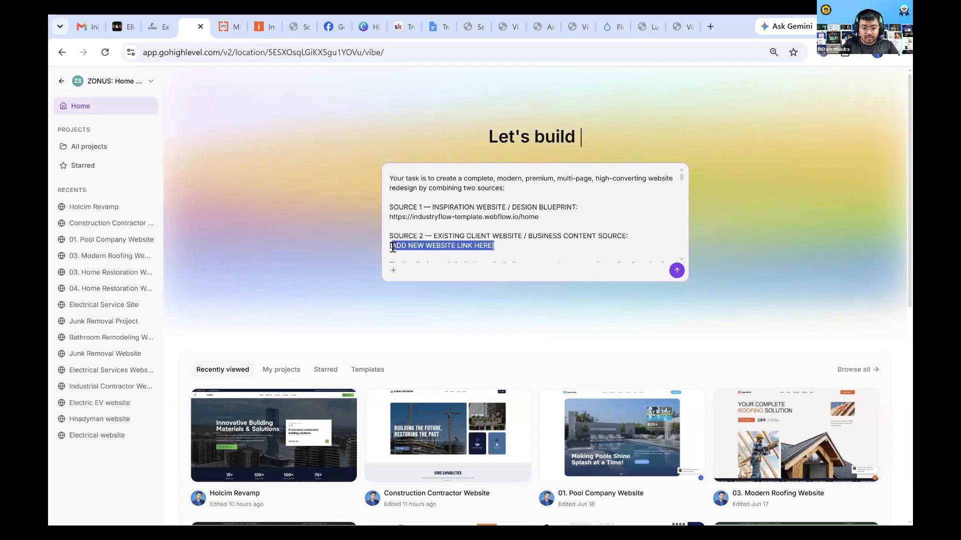
key("BackSpace")
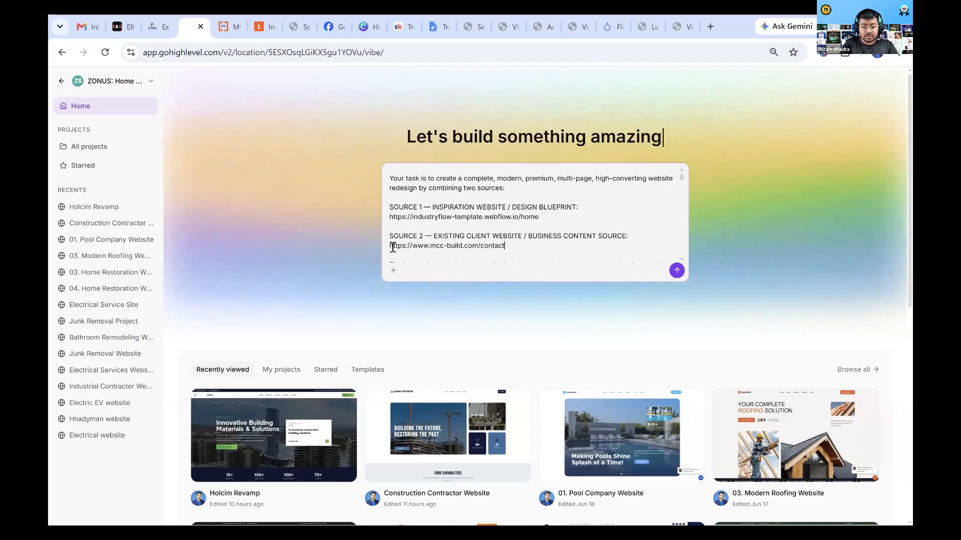
Check the beginning of the completed prompt and submit it to start generating the website
scroll(466, 232, "down", 3)
scroll(465, 232, "up", 5)
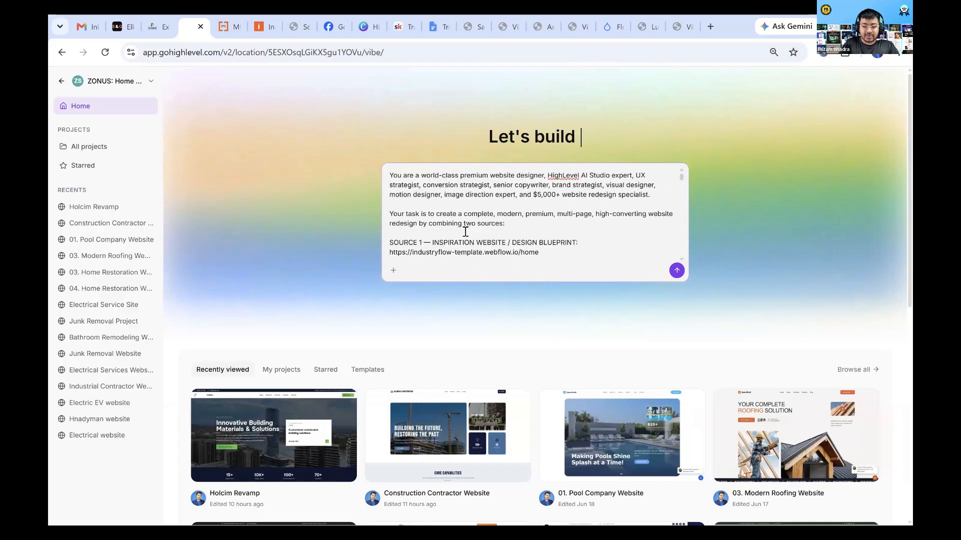
left_click(676, 271)
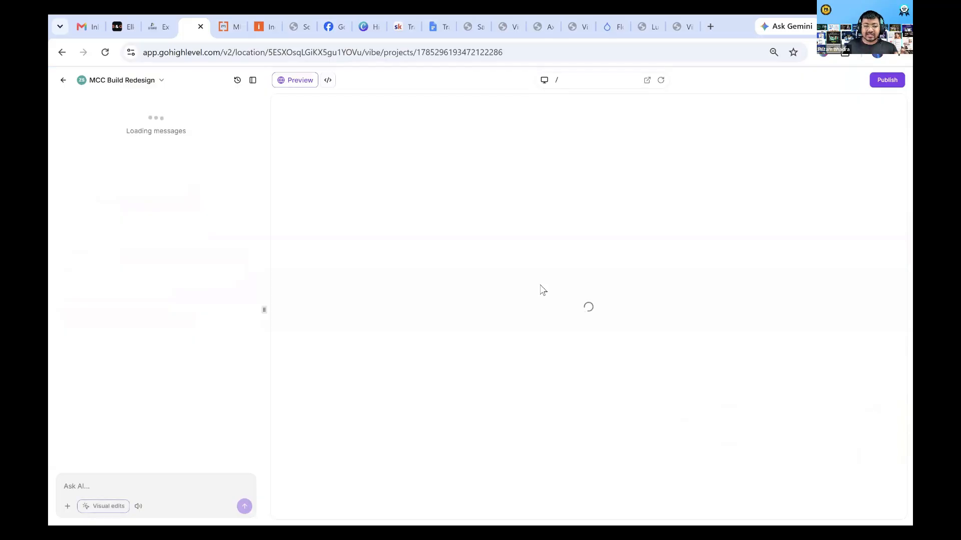
Check the MION Construction site and the Extramile project while the build runs, returning to the MCC Build Redesign project's progress
left_click(232, 14)
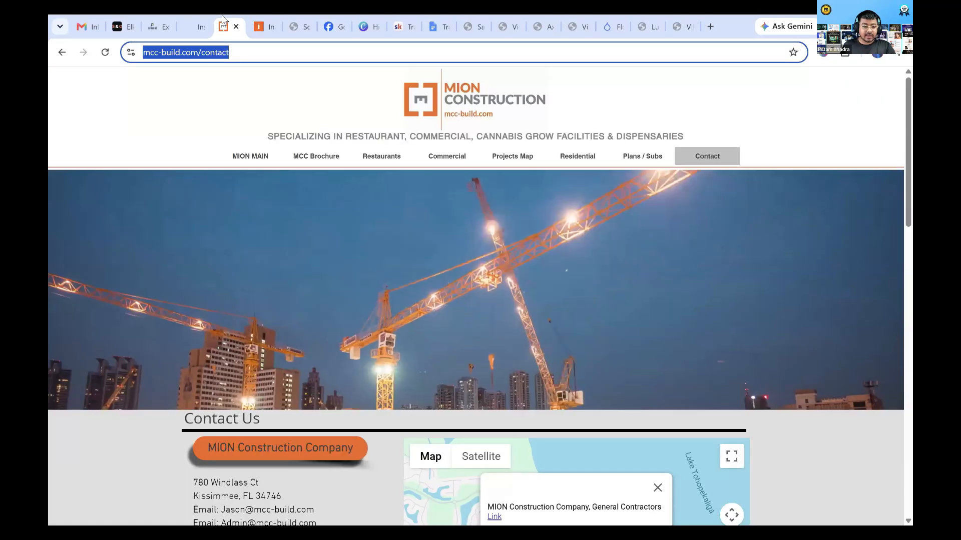
left_click(200, 19)
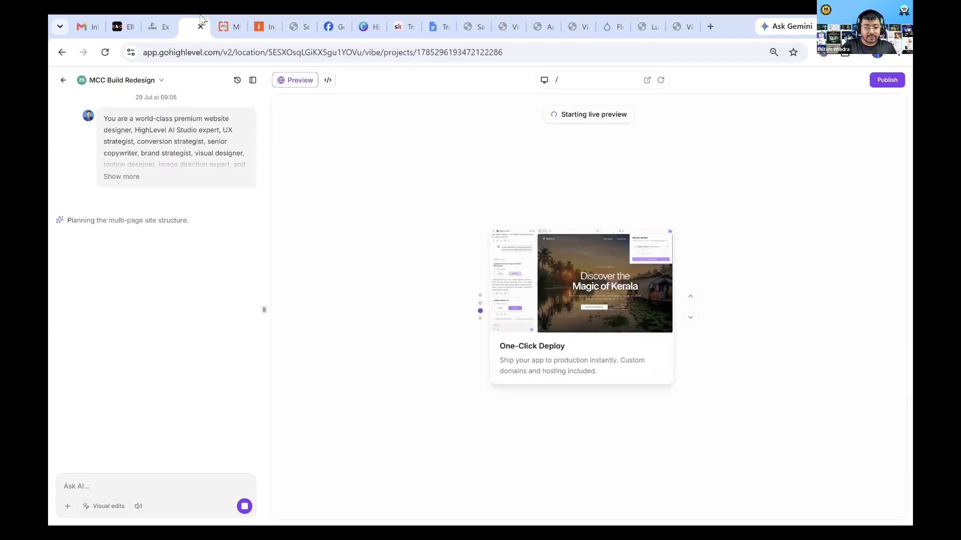
left_click(159, 26)
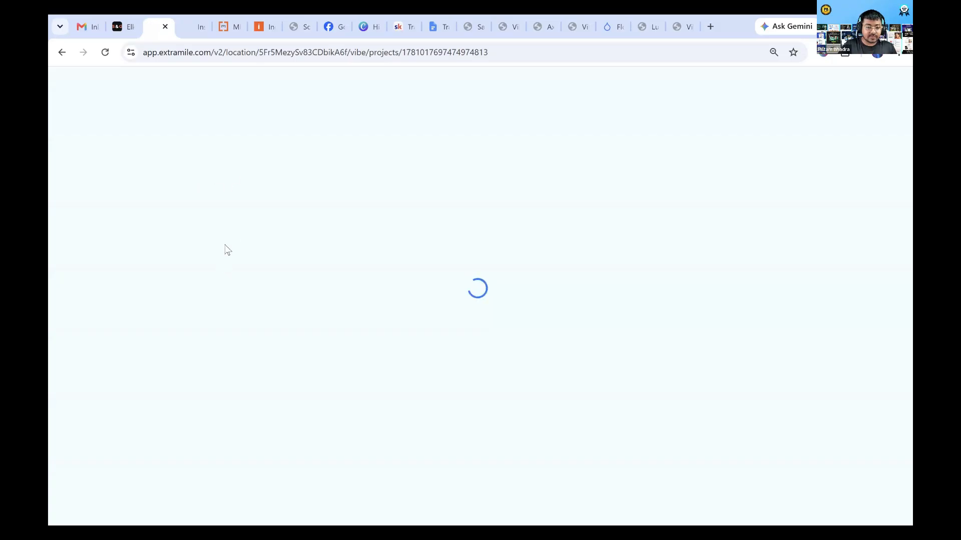
left_click(190, 14)
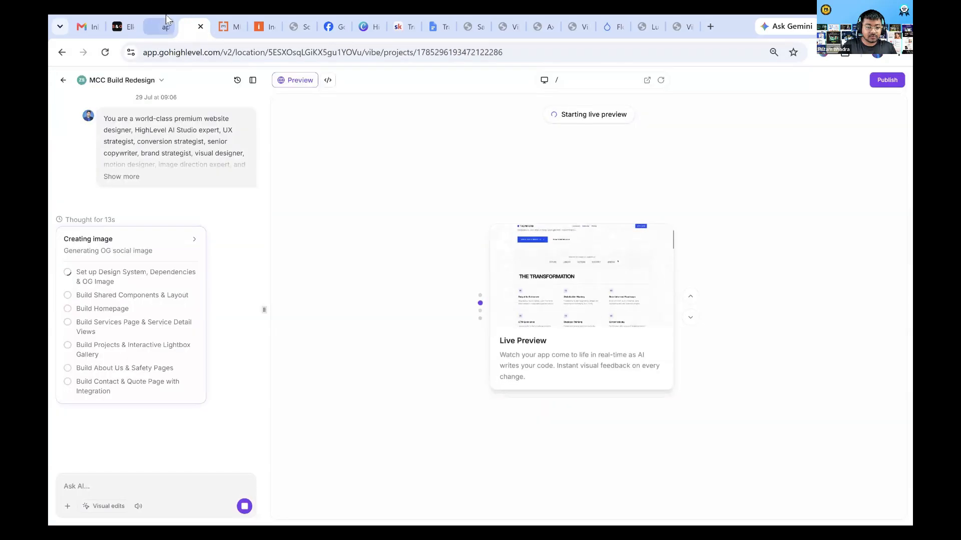
Open the Events Site Redo project in Extra Mile, keep waiting for the unresponsive pages, and slightly narrow the chat area
left_click(166, 14)
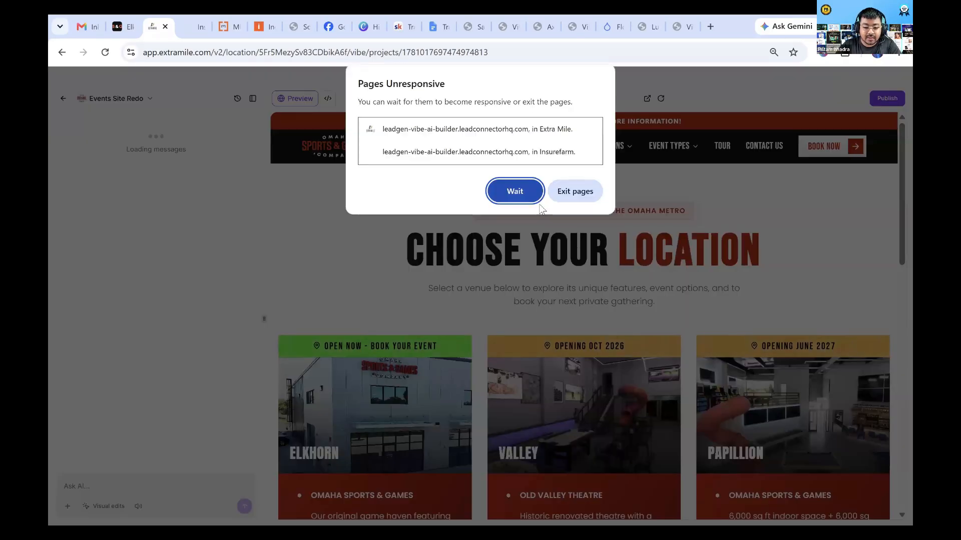
left_click(515, 192)
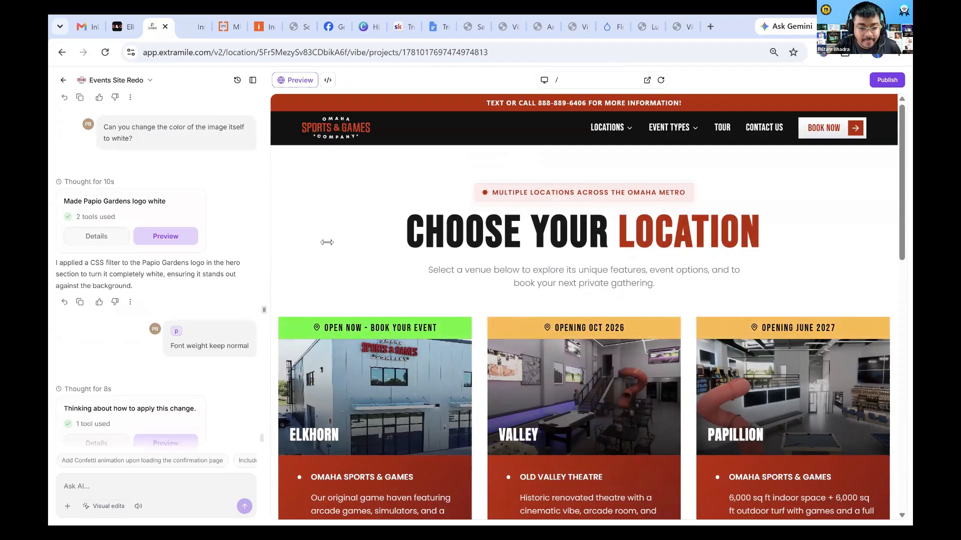
left_click_drag(327, 242, 263, 17)
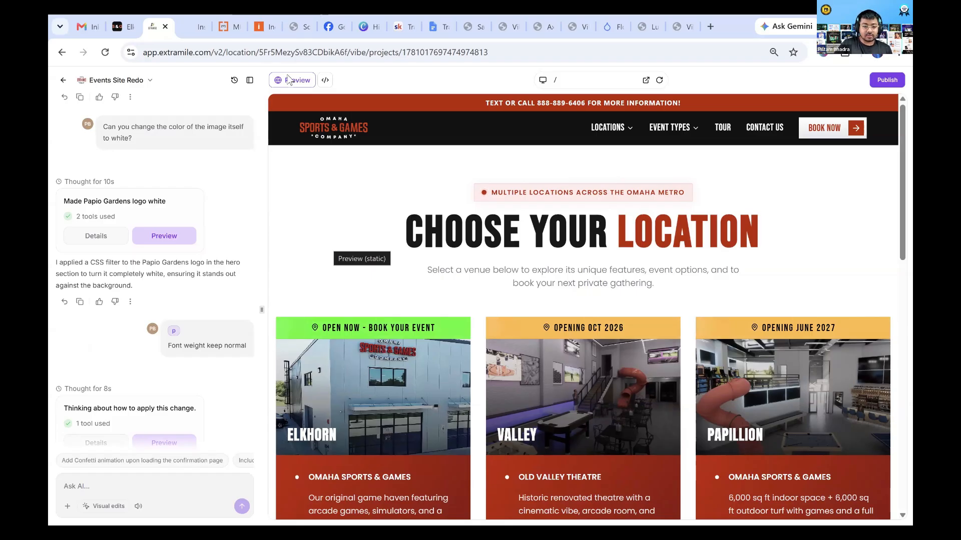
Review the IndustryFlow template's home page from the hero to the footer, including services, work process, testimonials and articles
left_click(259, 28)
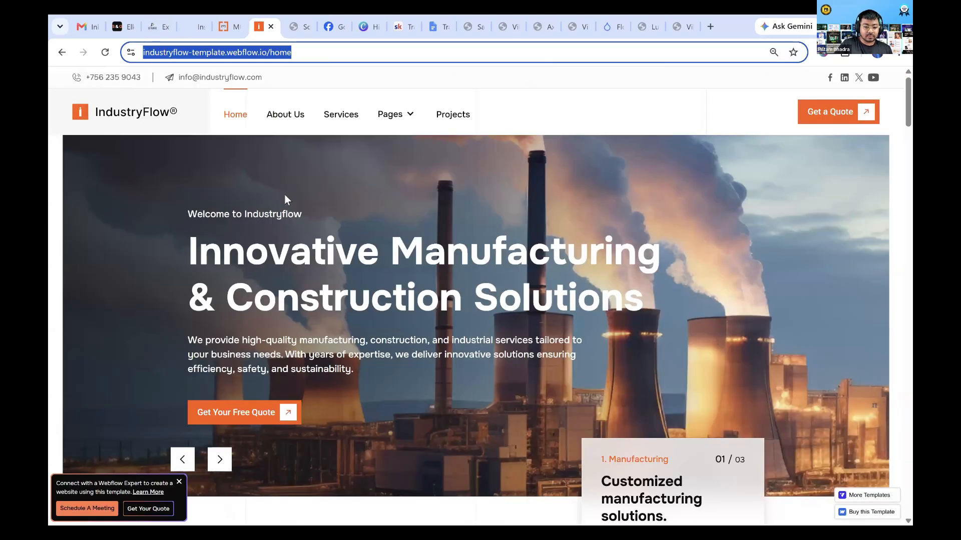
left_click(285, 195)
scroll(285, 195, "down", 7)
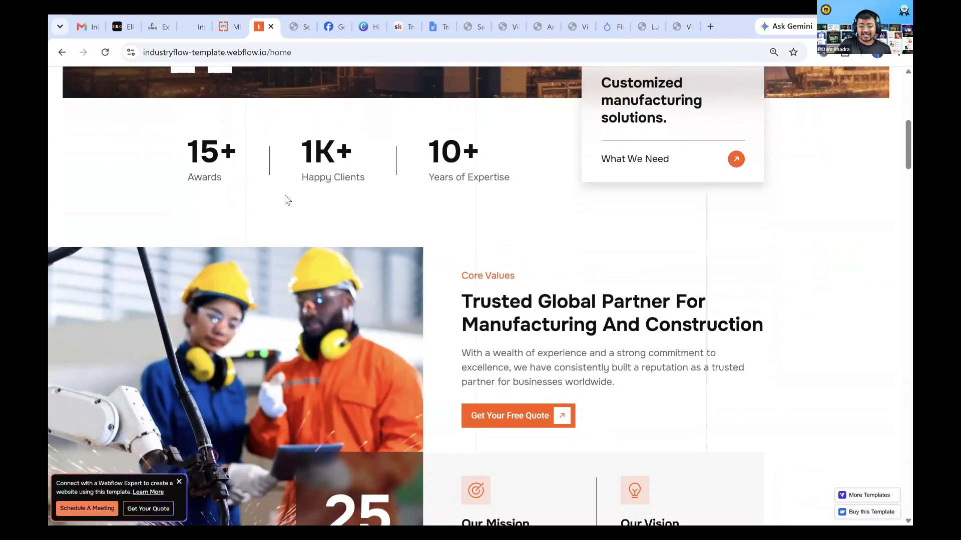
scroll(288, 200, "up", 8)
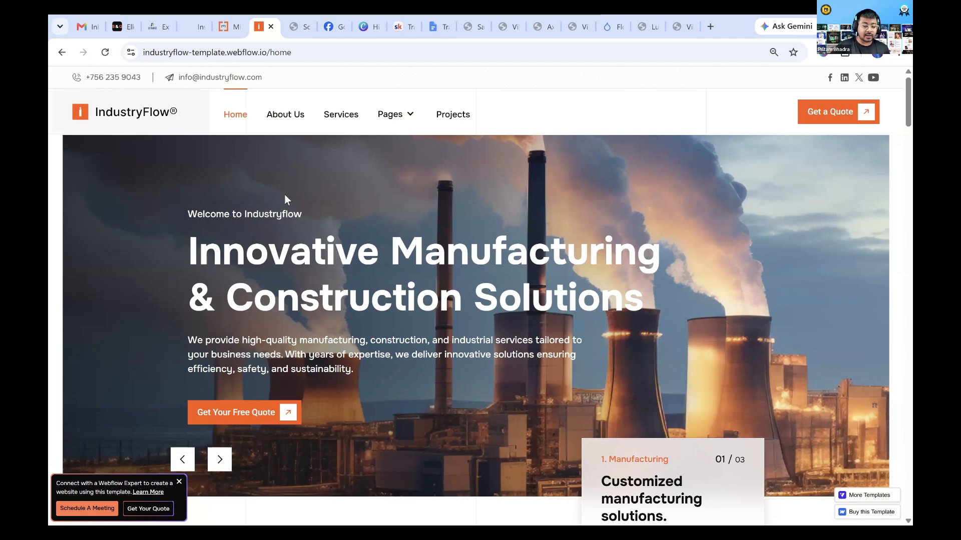
scroll(284, 195, "down", 3)
scroll(285, 195, "down", 12)
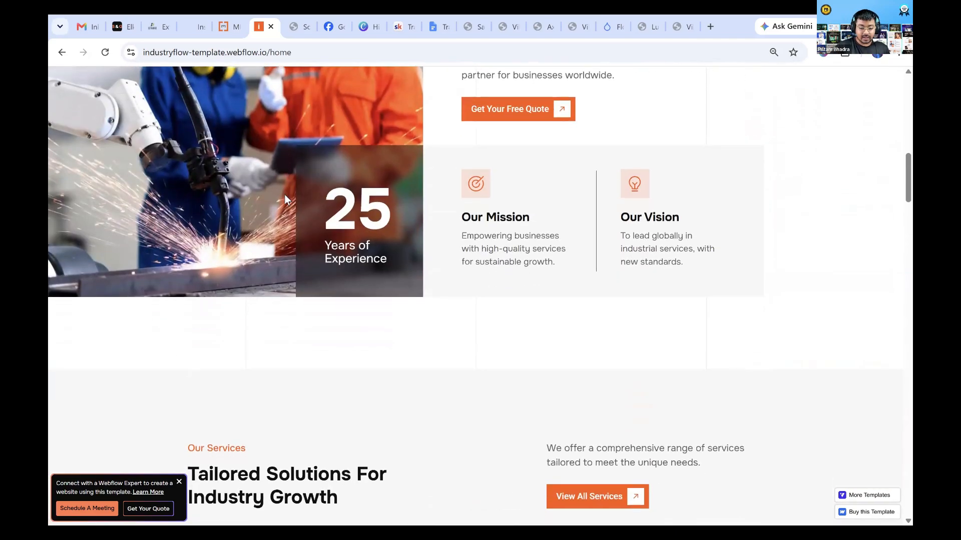
scroll(287, 200, "down", 4)
scroll(286, 200, "down", 6)
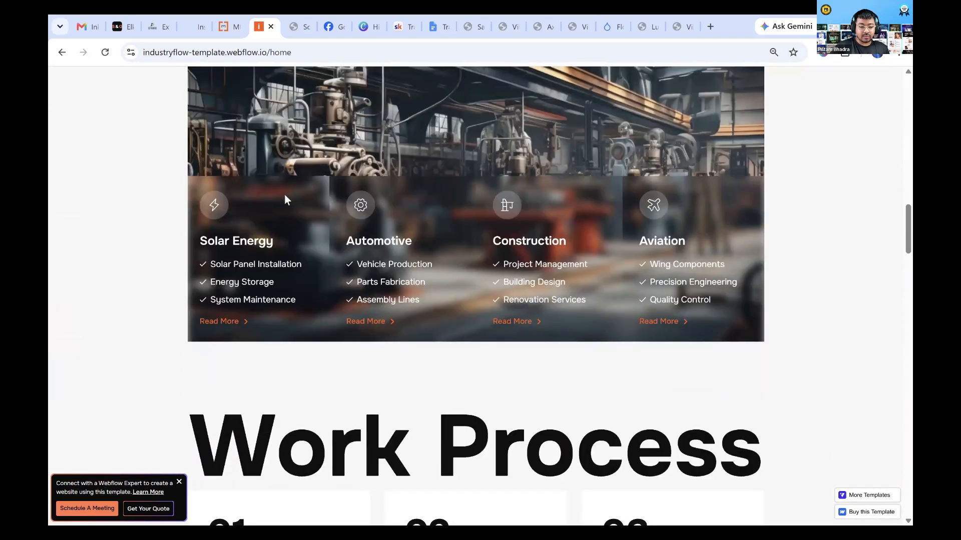
scroll(453, 307, "down", 4)
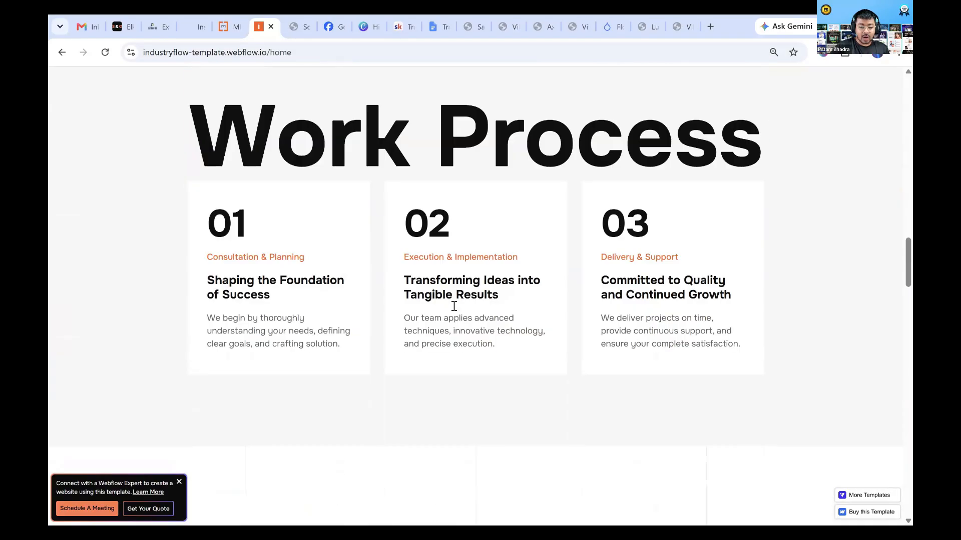
scroll(454, 300, "down", 5)
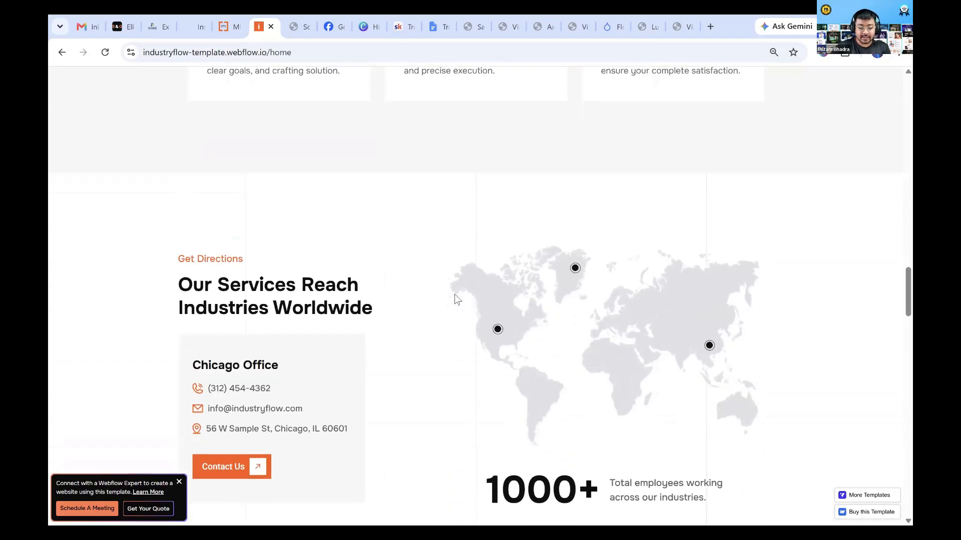
scroll(455, 296, "down", 9)
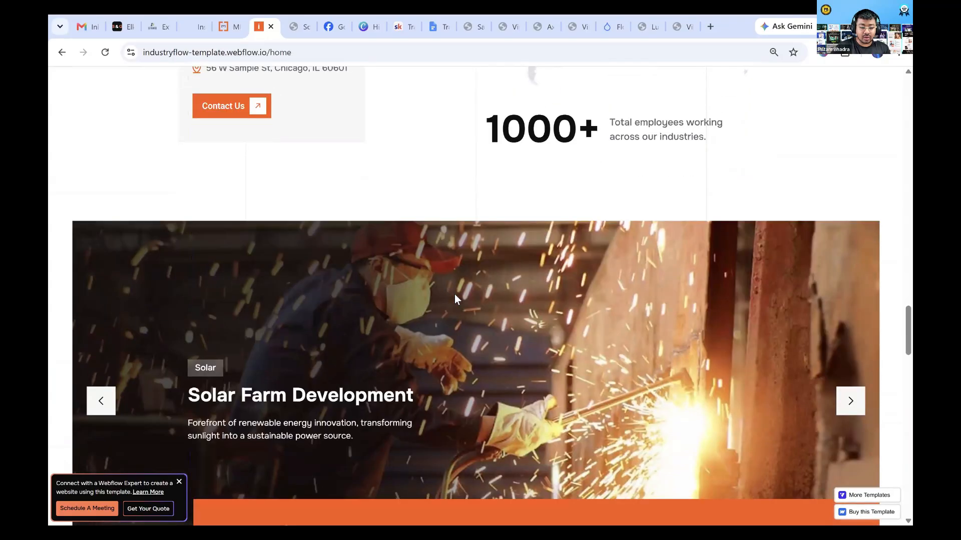
scroll(455, 296, "down", 14)
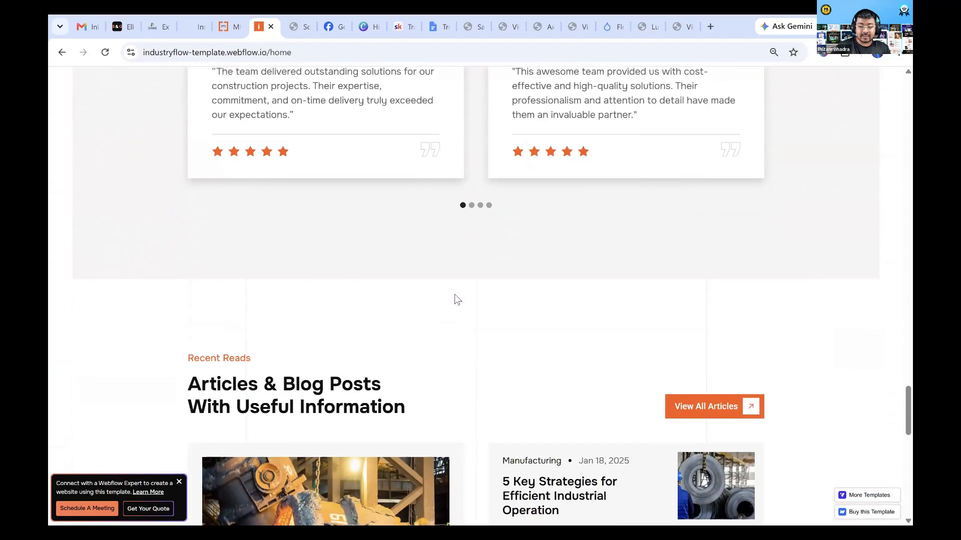
scroll(454, 299, "down", 10)
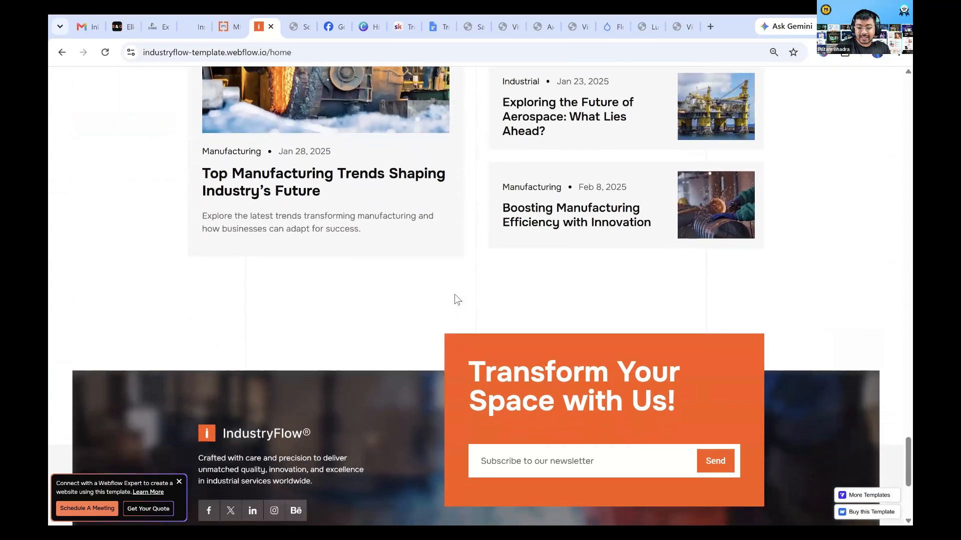
scroll(400, 362, "down", 2)
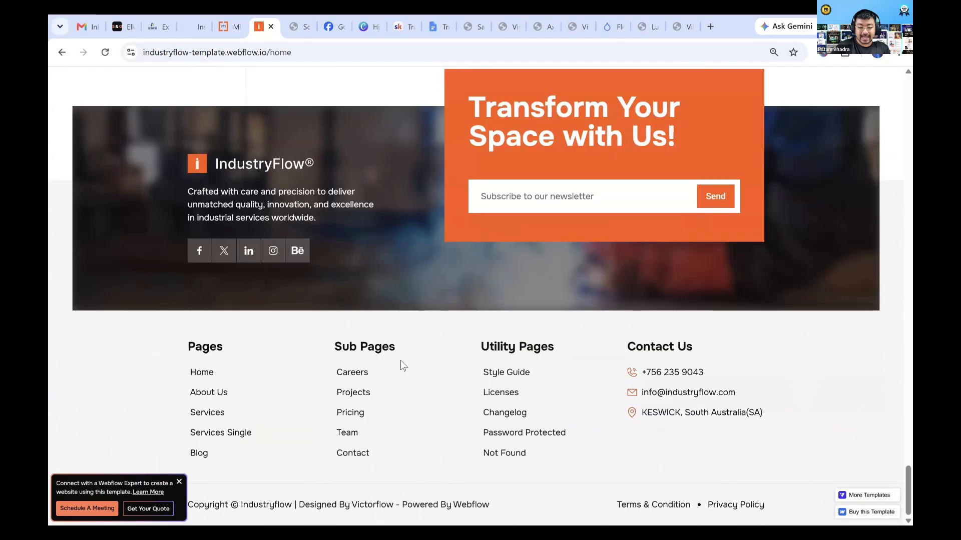
scroll(401, 361, "up", 5)
scroll(400, 360, "up", 20)
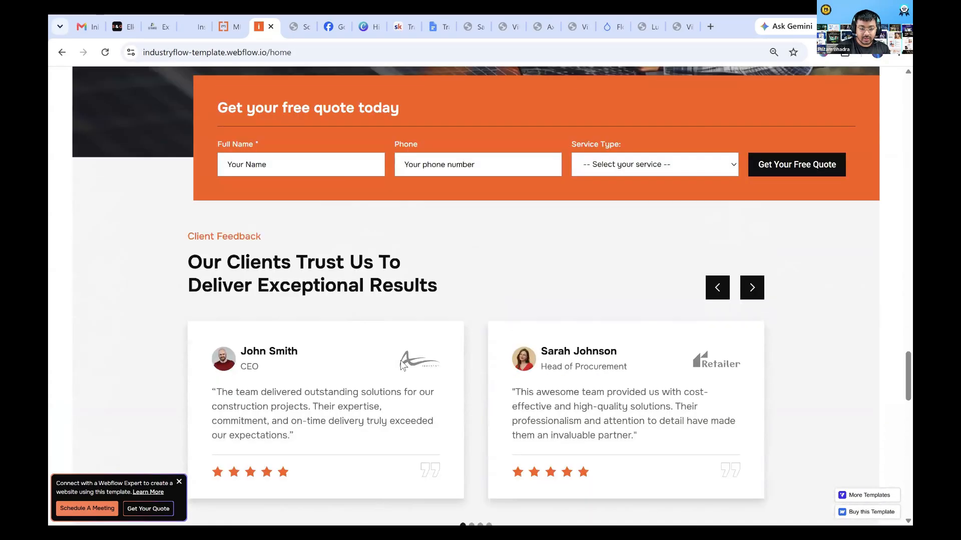
scroll(400, 361, "up", 15)
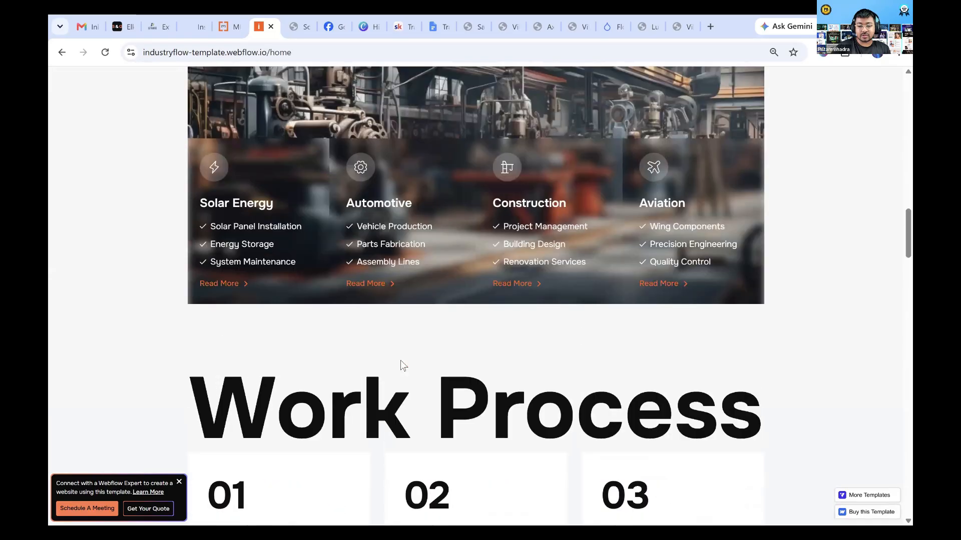
scroll(400, 360, "up", 20)
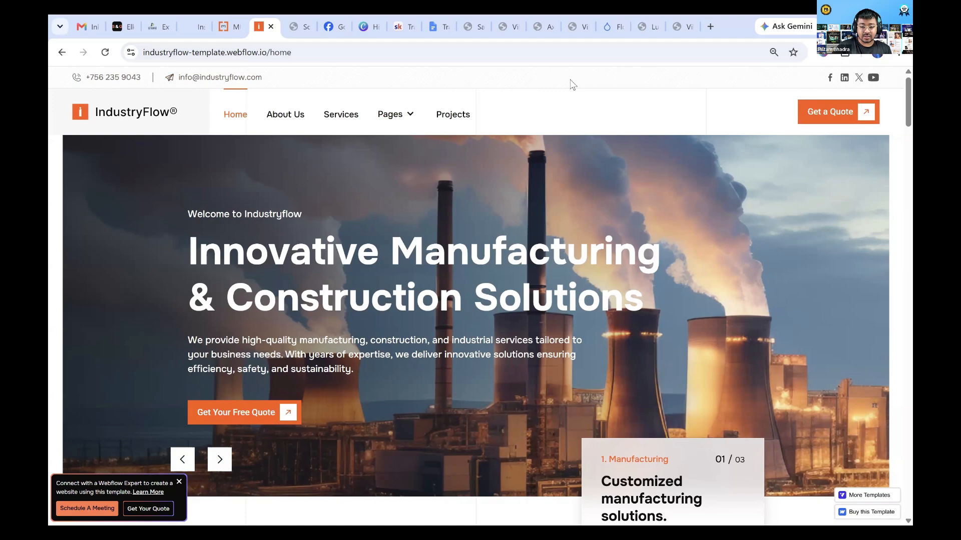
Examine the IndustryFlow template's header navigation and hero section close up, including the Get Your Free Quote call to action
scroll(477, 103, "up", 5)
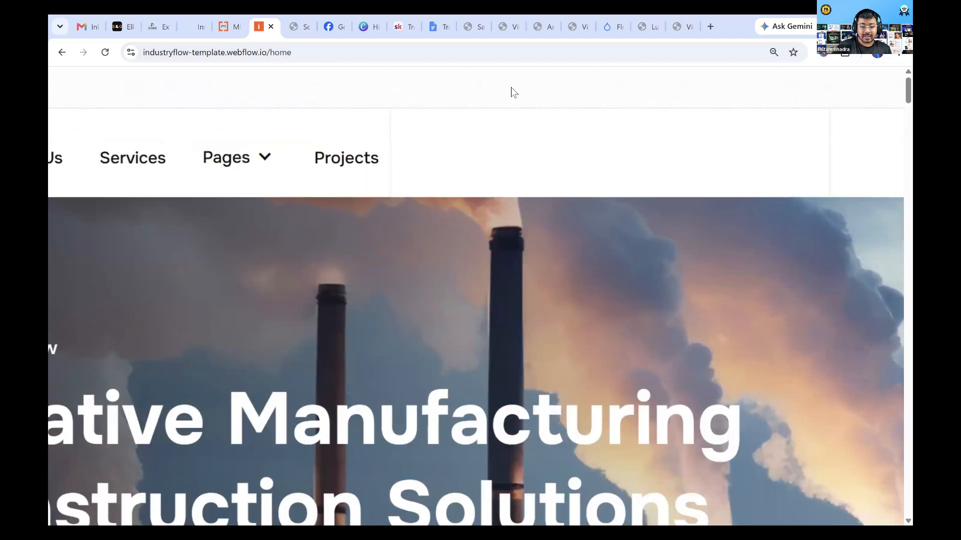
scroll(511, 87, "up", 3)
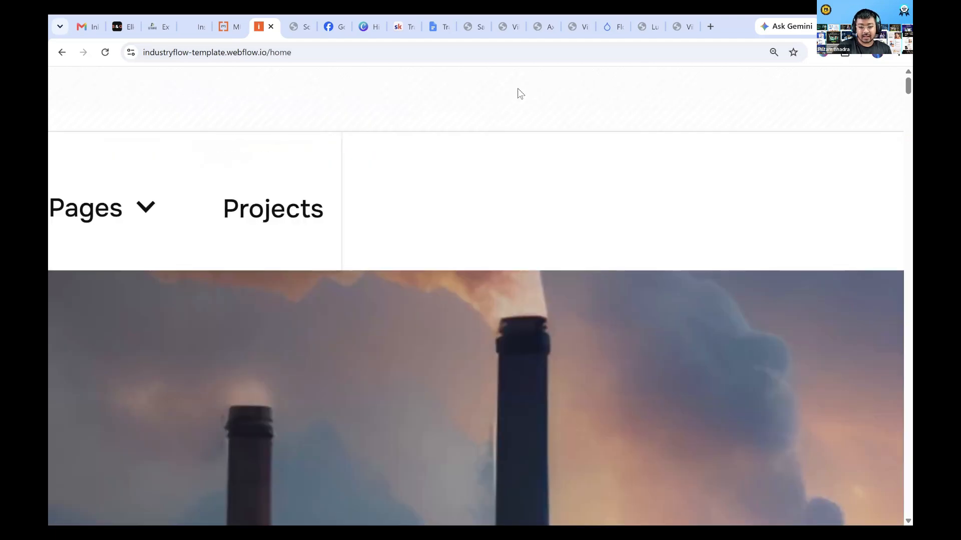
scroll(456, 189, "down", 5)
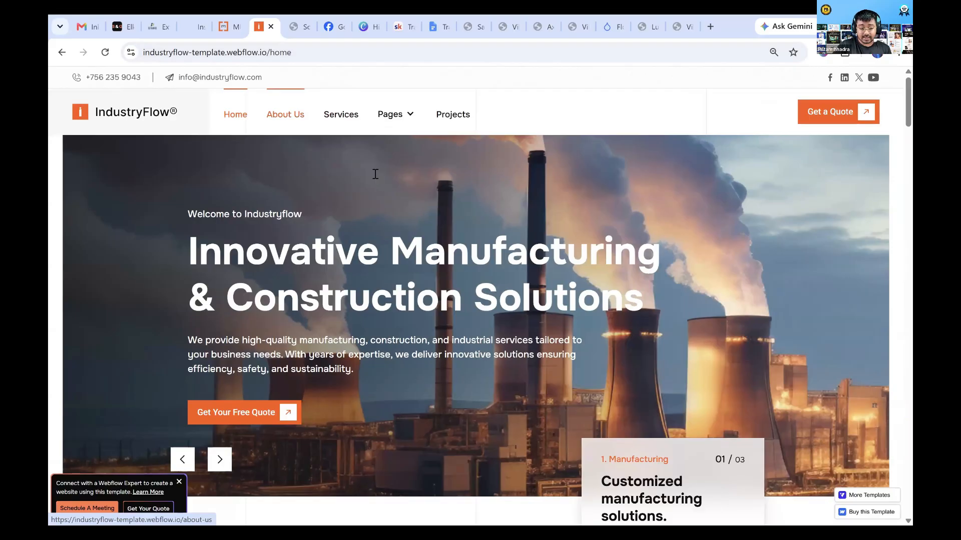
scroll(357, 271, "down", 2)
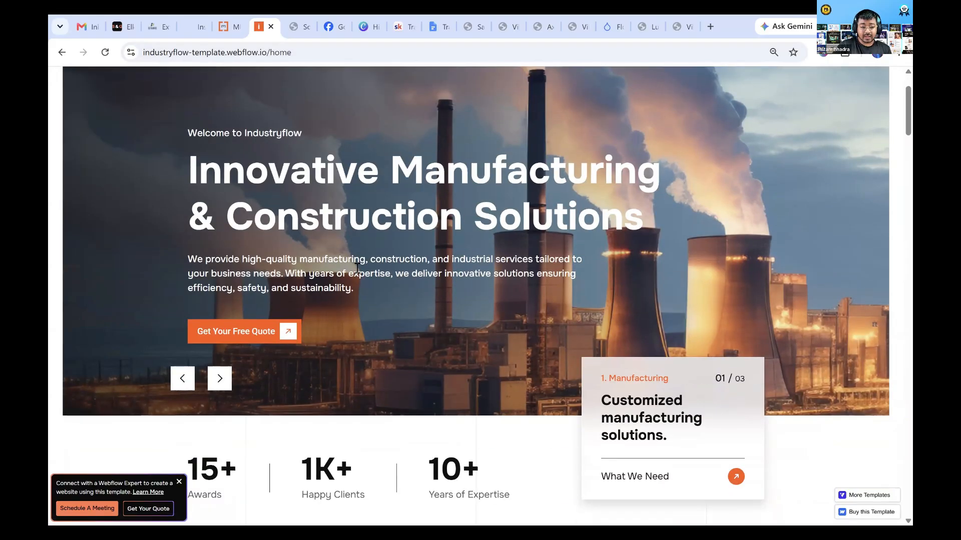
scroll(64, 279, "up", 1)
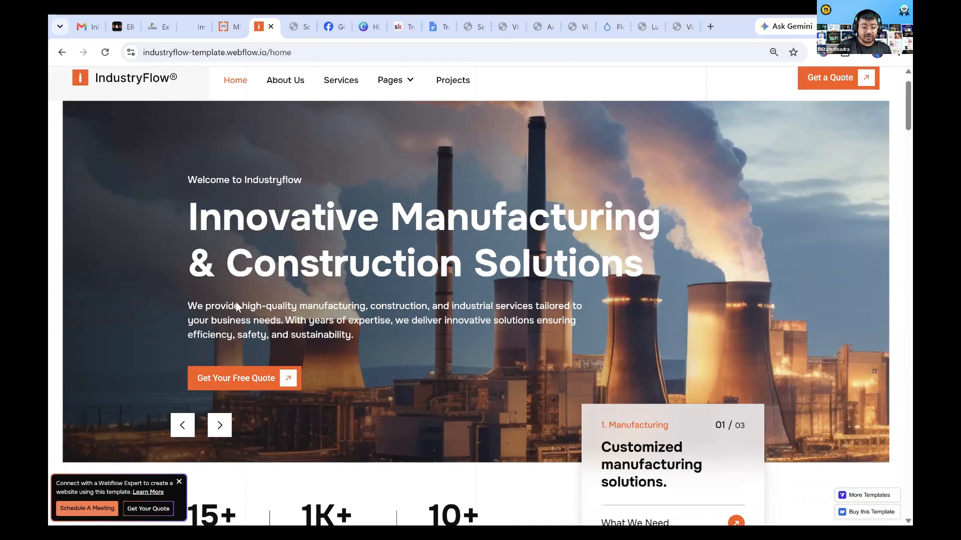
scroll(237, 307, "down", 2)
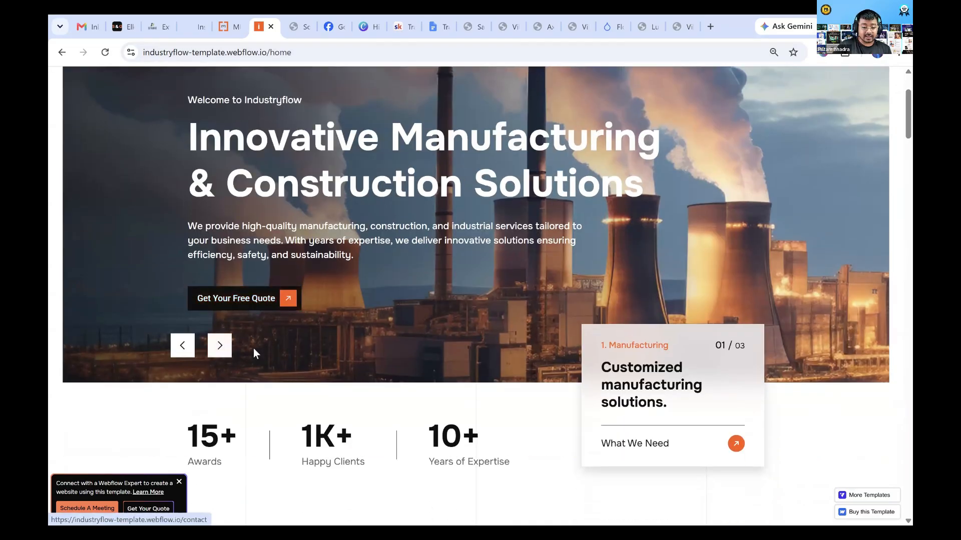
scroll(256, 304, "up", 3)
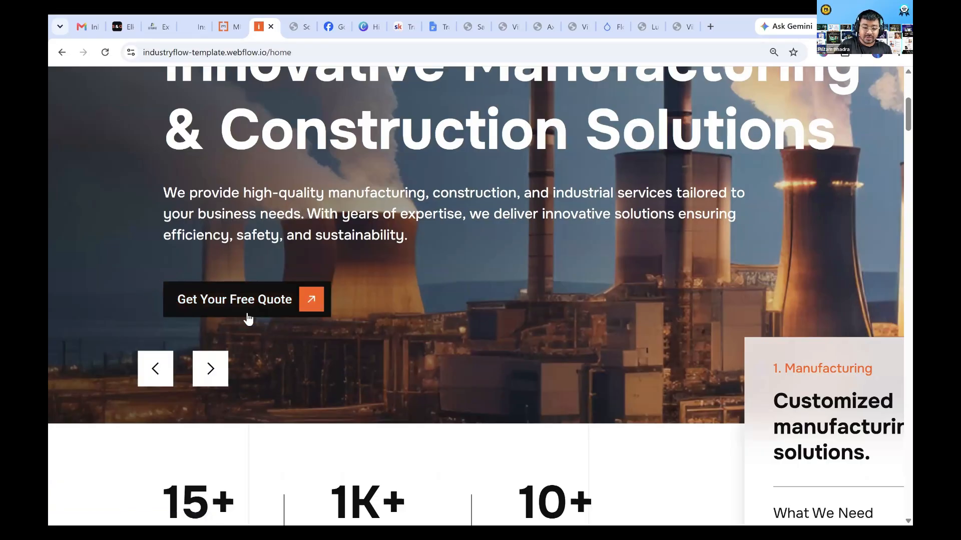
scroll(244, 364, "down", 5)
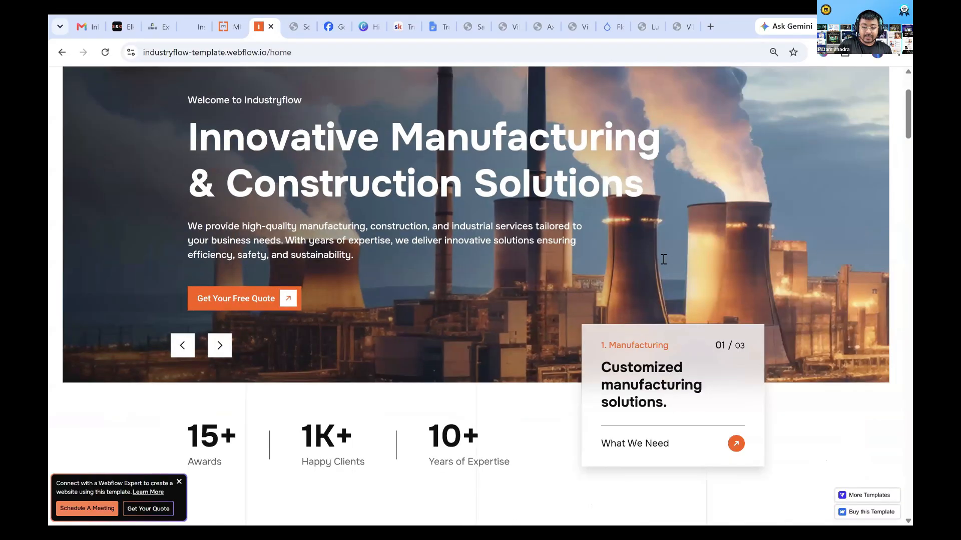
Examine the template's manufacturing card, core values, services and Work Process sections for layout details
scroll(744, 249, "down", 3)
scroll(744, 248, "up", 5)
scroll(575, 339, "up", 2)
scroll(574, 339, "down", 5)
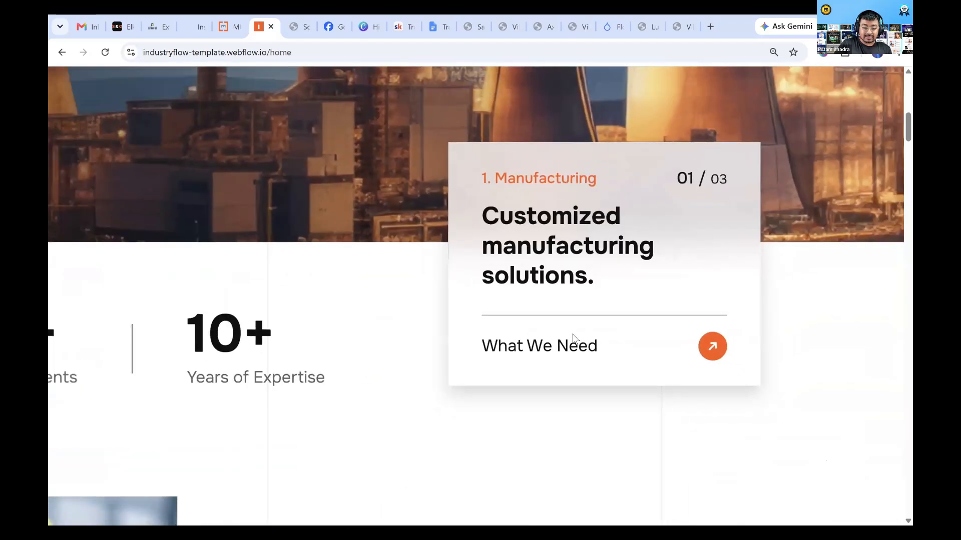
scroll(535, 325, "down", 5)
scroll(534, 324, "down", 2)
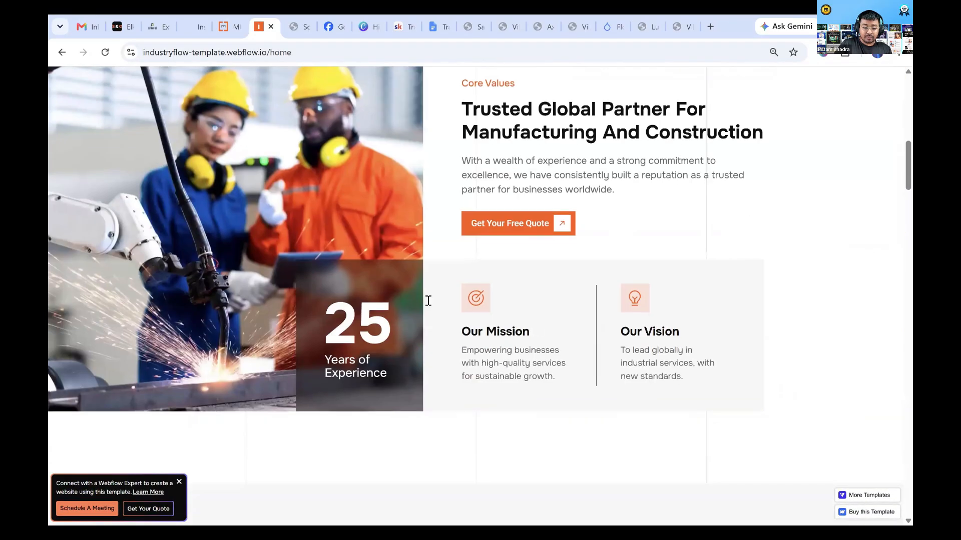
scroll(425, 313, "up", 3)
scroll(384, 326, "down", 3)
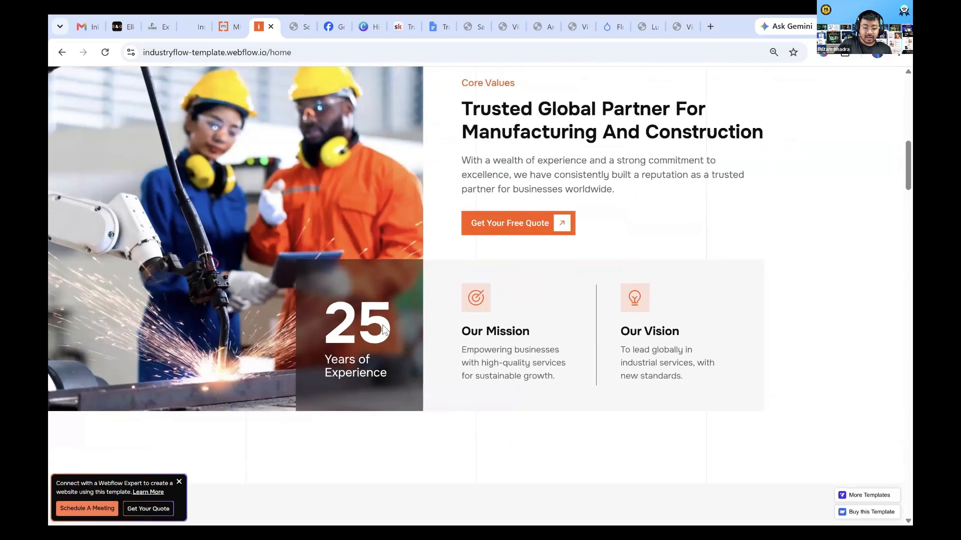
scroll(382, 325, "down", 6)
scroll(383, 325, "down", 4)
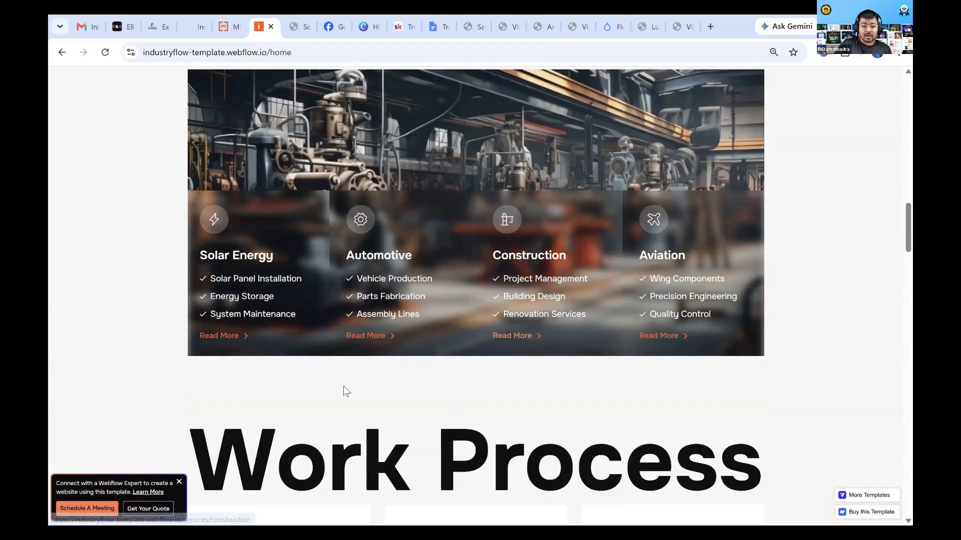
scroll(343, 386, "down", 6)
scroll(343, 389, "down", 2)
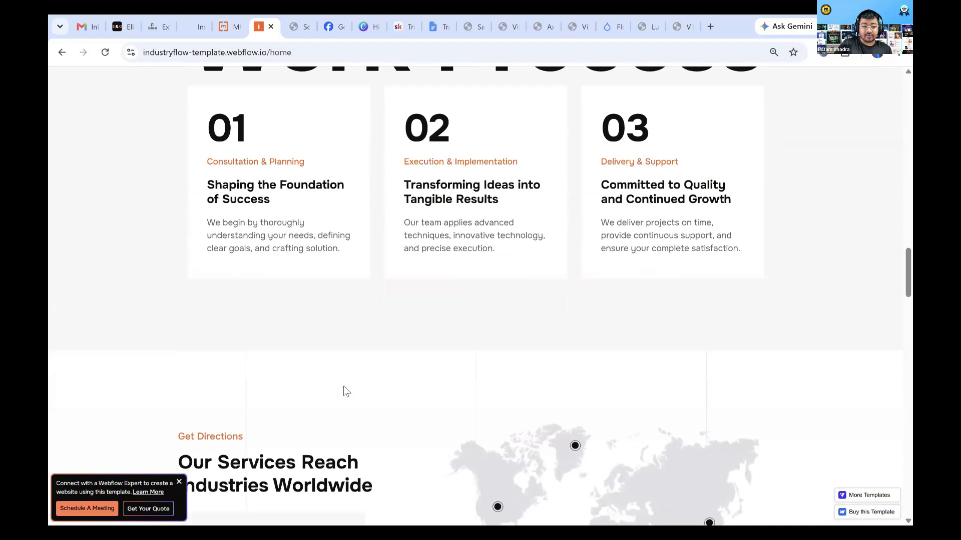
scroll(306, 274, "up", 12)
Check the MCC Build Redesign project's build progress and return to the IndustryFlow template's hero section
left_click(204, 18)
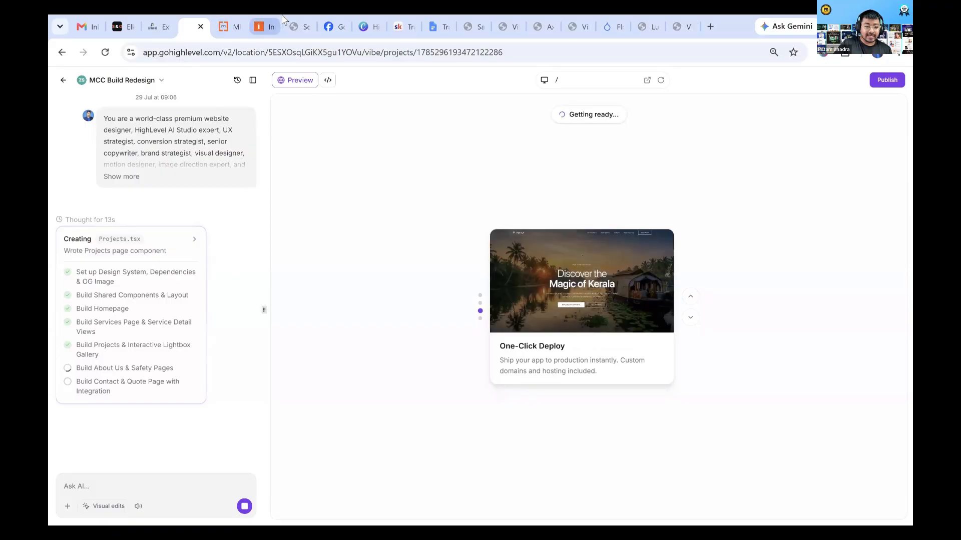
left_click(265, 27)
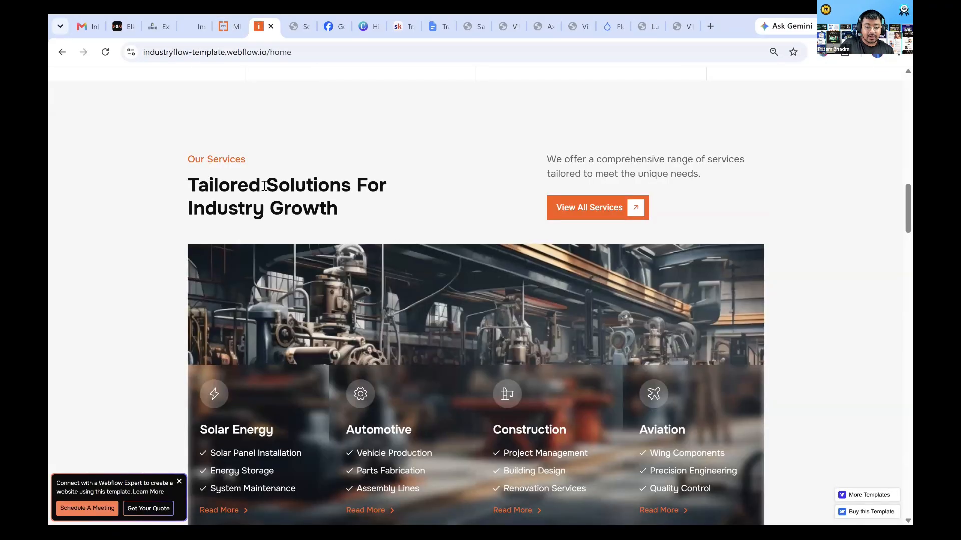
scroll(265, 190, "up", 15)
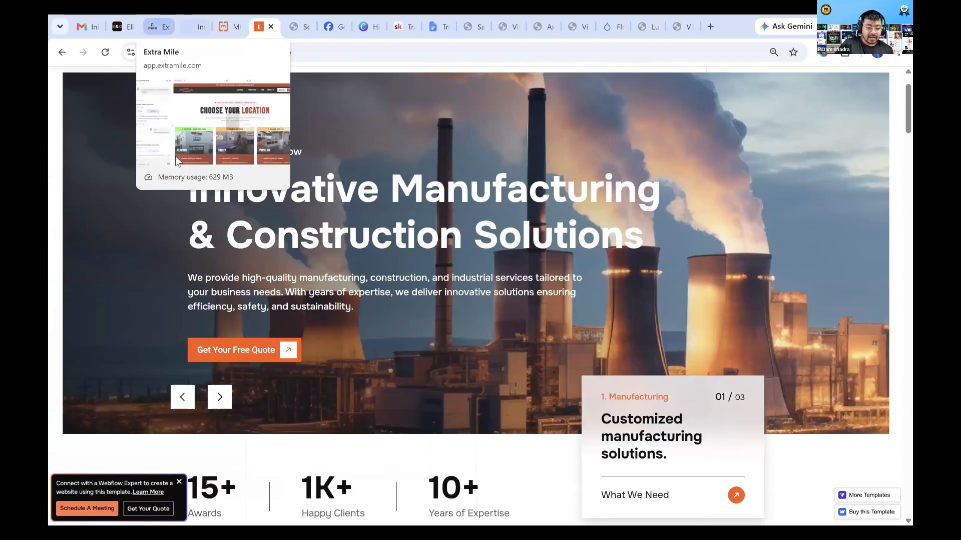
Switch to the Events Site Redo project and turn on visual edits for its site preview
left_click(159, 25)
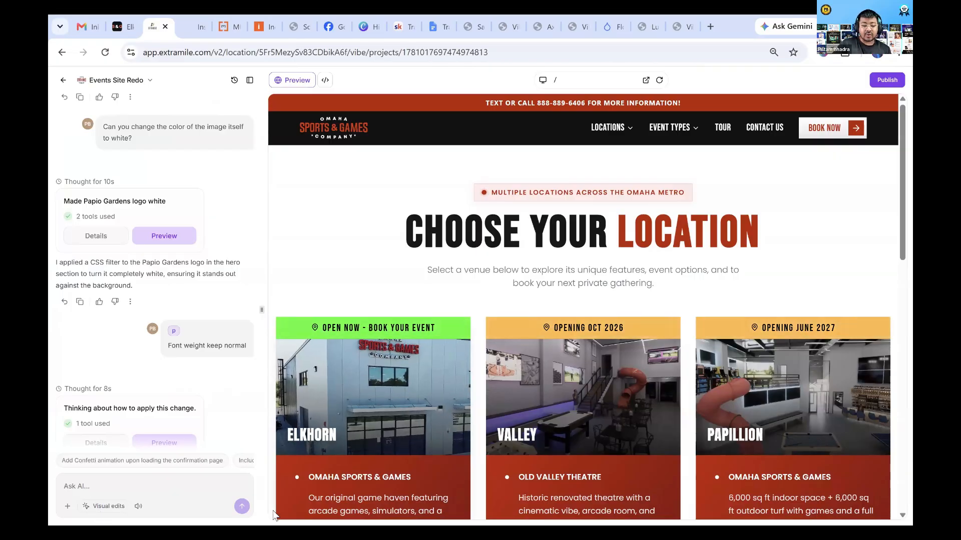
left_click(103, 506)
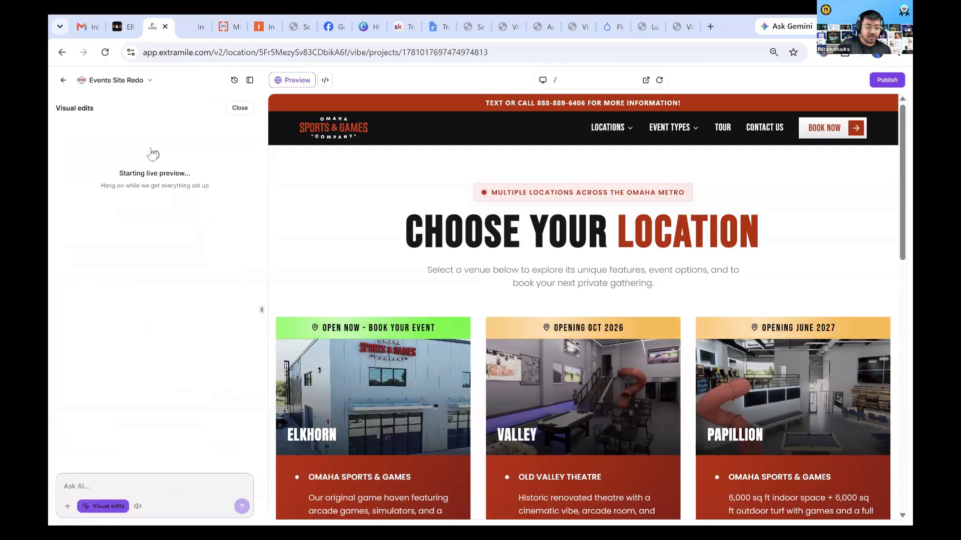
Restart visual edits and select the Open Now - Book Your Event banner above the Elkhorn card
left_click(104, 506)
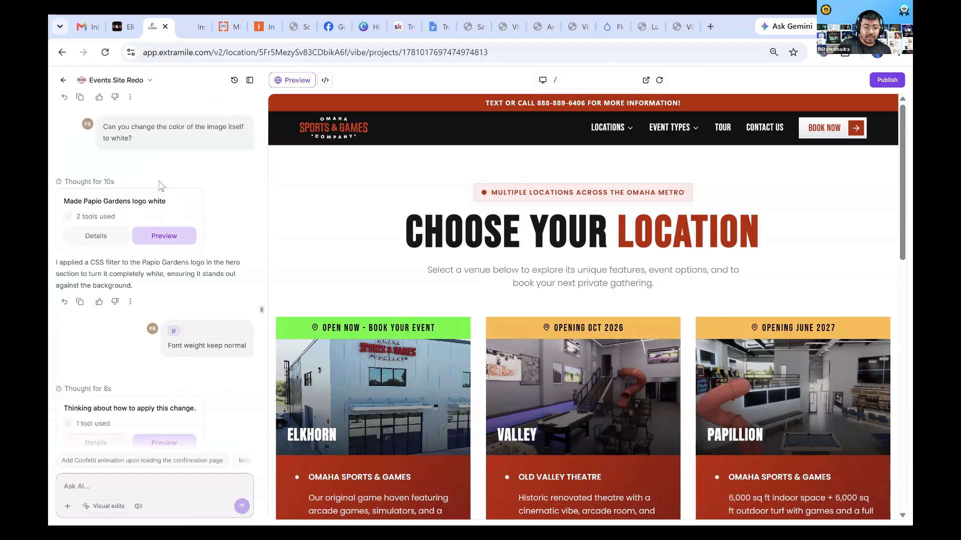
left_click(102, 508)
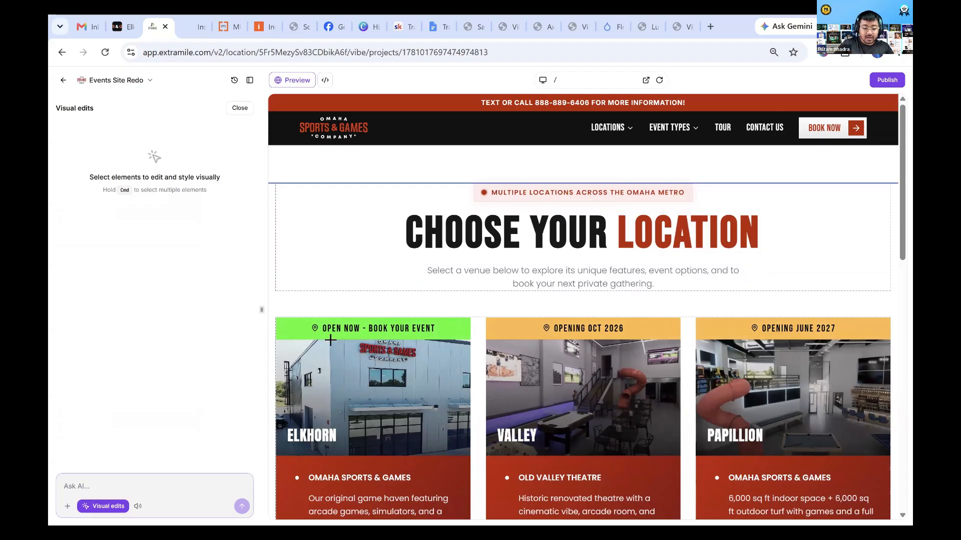
left_click(289, 334)
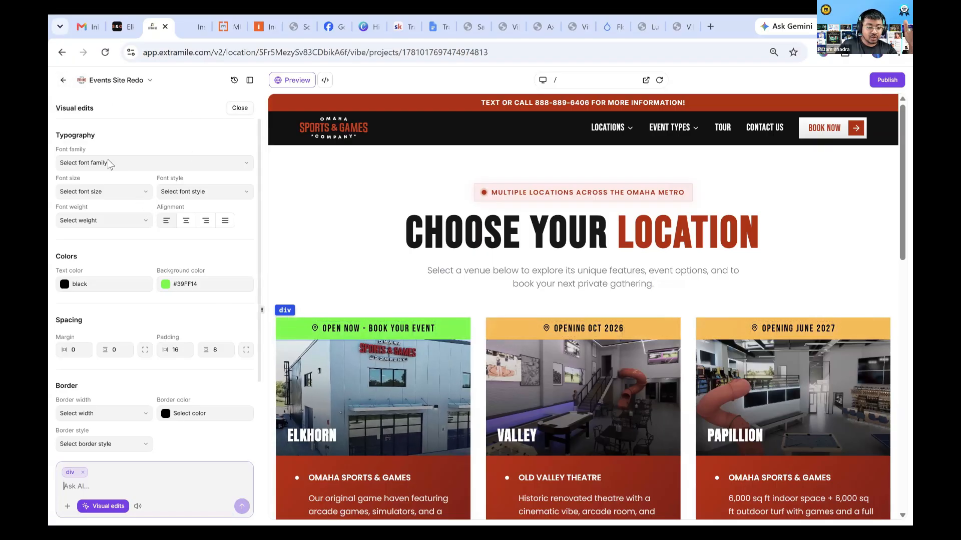
Examine the banner's font family, color, spacing, border and effects options, then deselect it and close visual edits
left_click(109, 163)
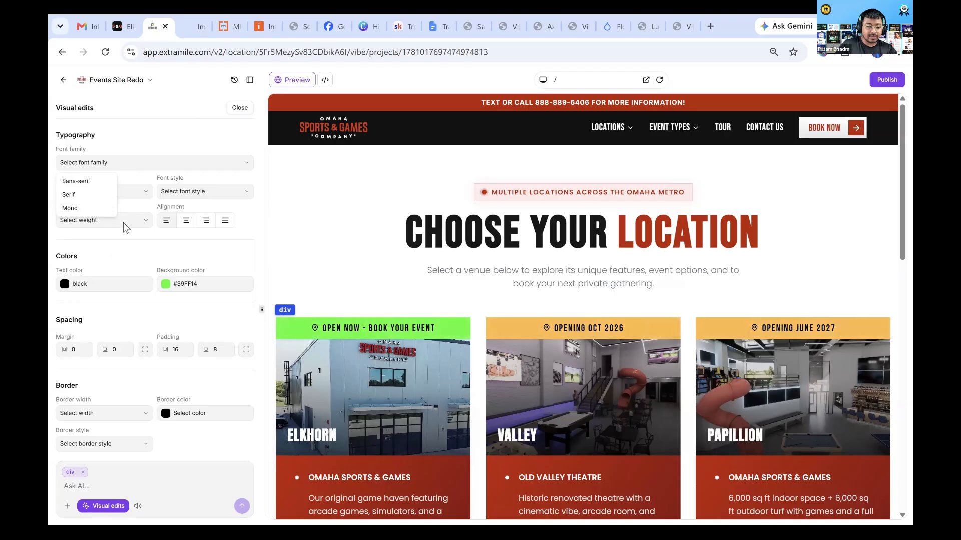
left_click(136, 127)
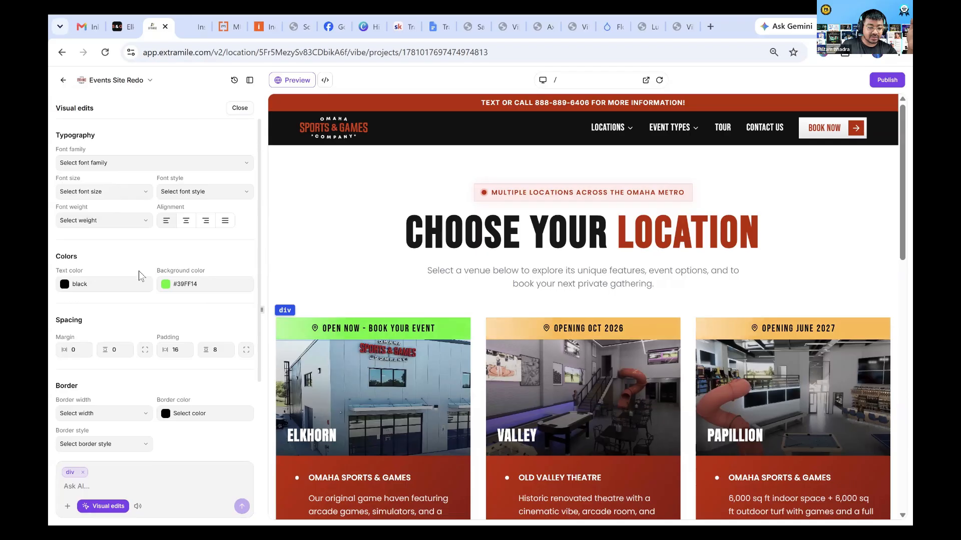
scroll(107, 343, "down", 2)
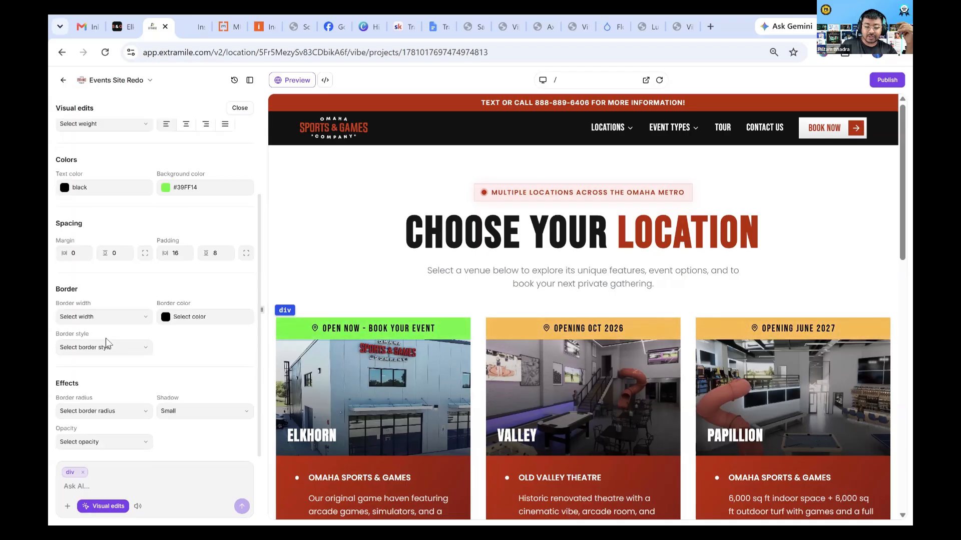
left_click(82, 483)
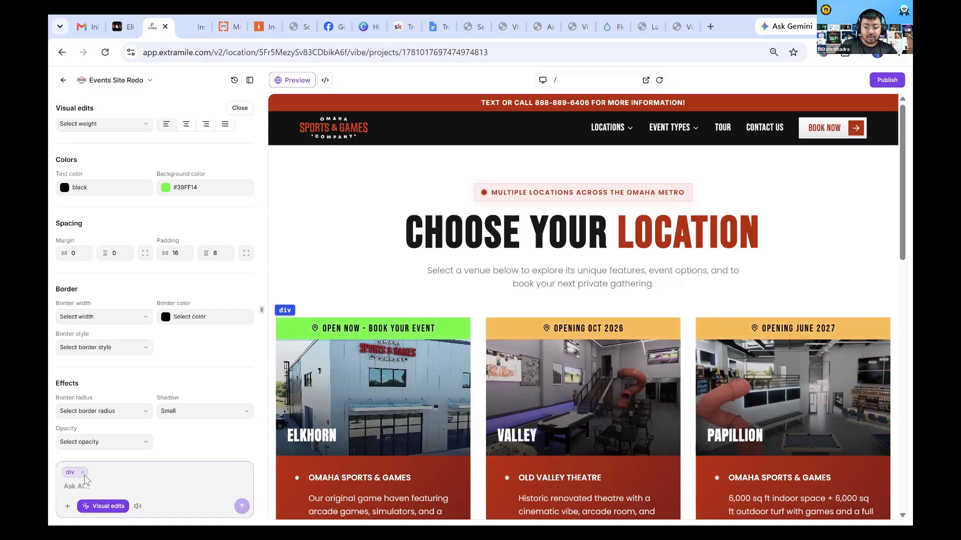
left_click(83, 472)
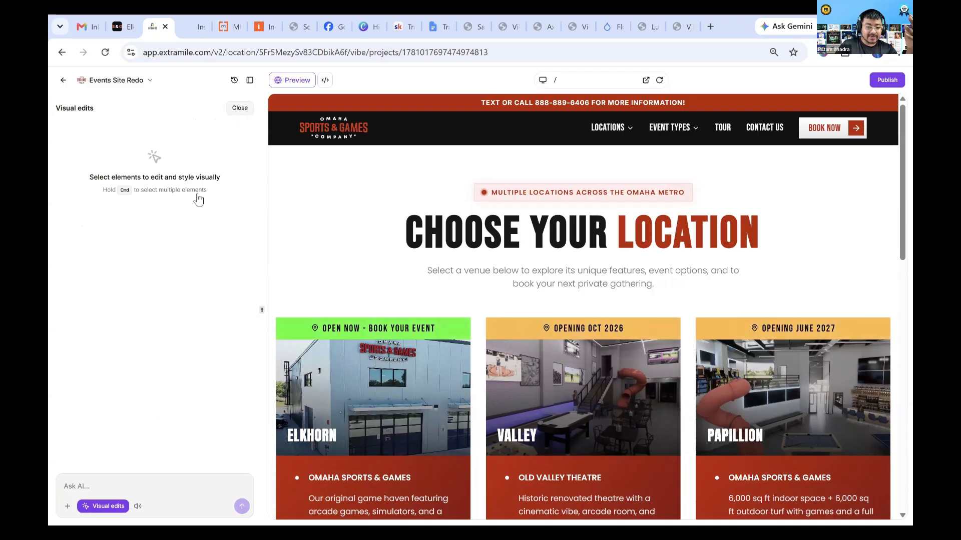
left_click(240, 109)
Review the project's chat history of earlier prompts back to the main homepage redesign prompt
scroll(204, 237, "up", 20)
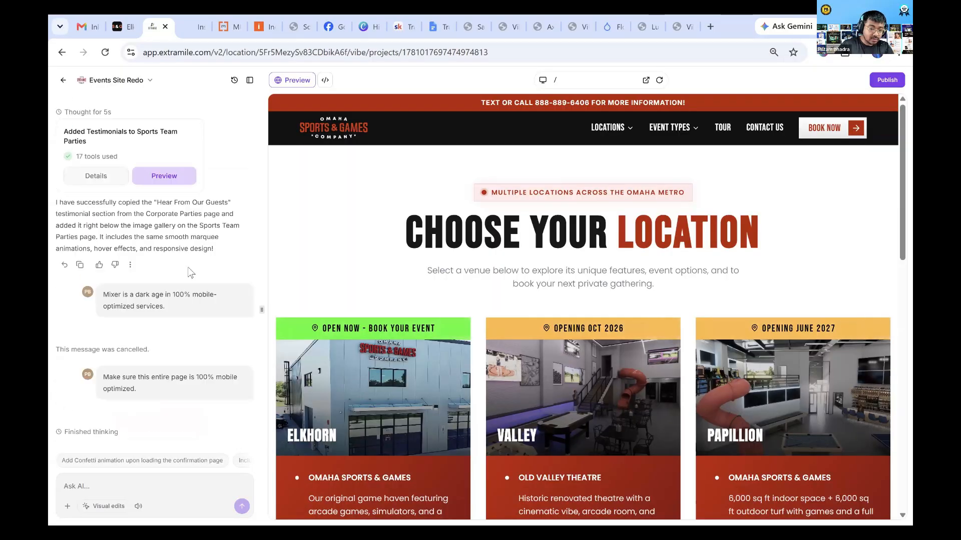
scroll(163, 257, "up", 10)
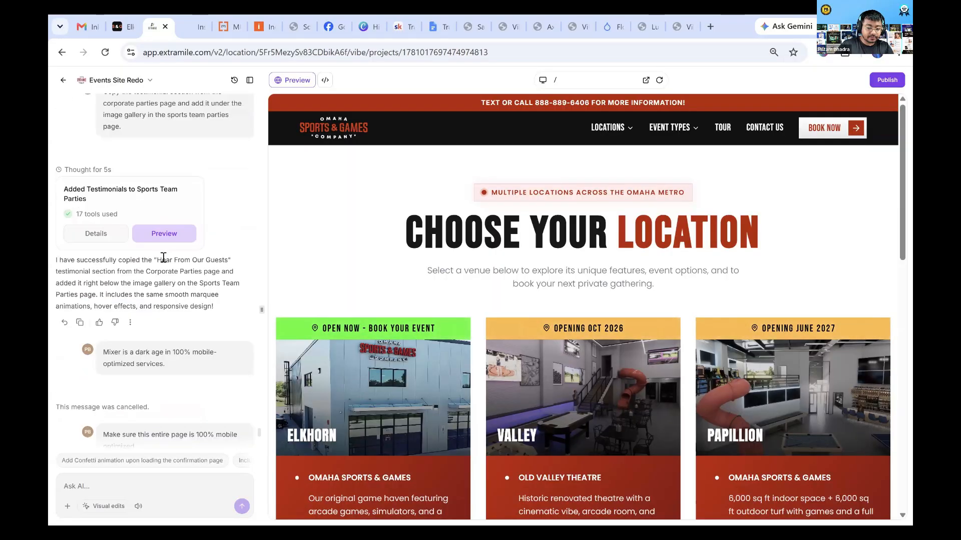
scroll(198, 361, "up", 15)
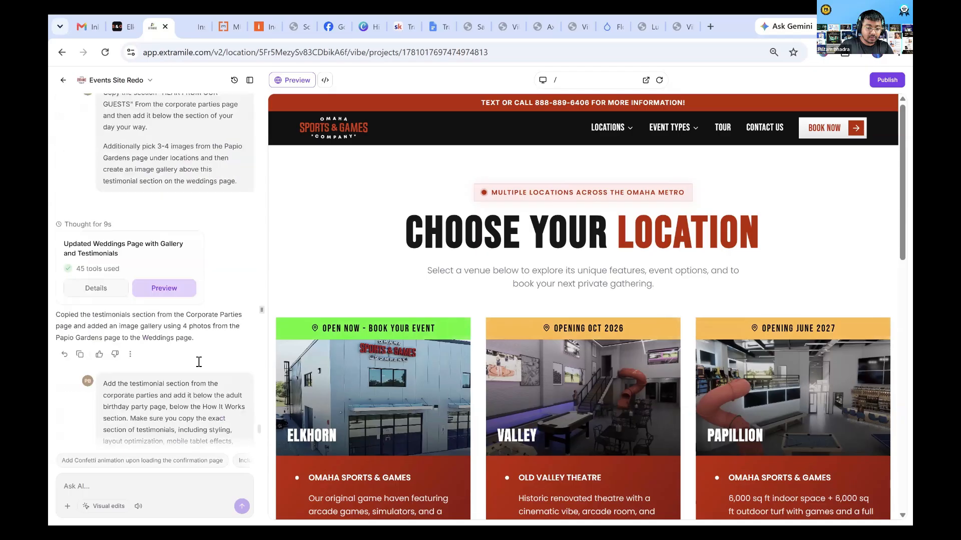
scroll(215, 386, "up", 10)
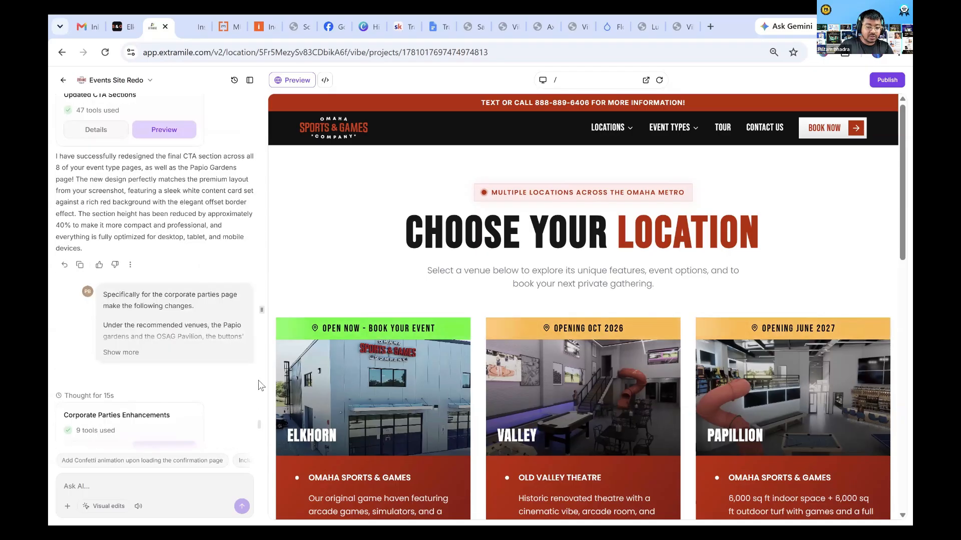
scroll(135, 355, "up", 15)
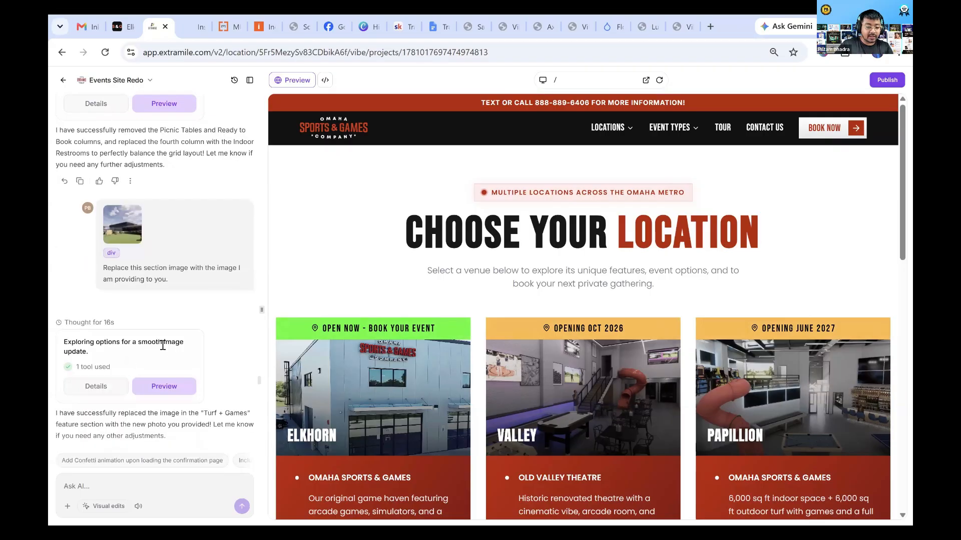
scroll(162, 345, "up", 15)
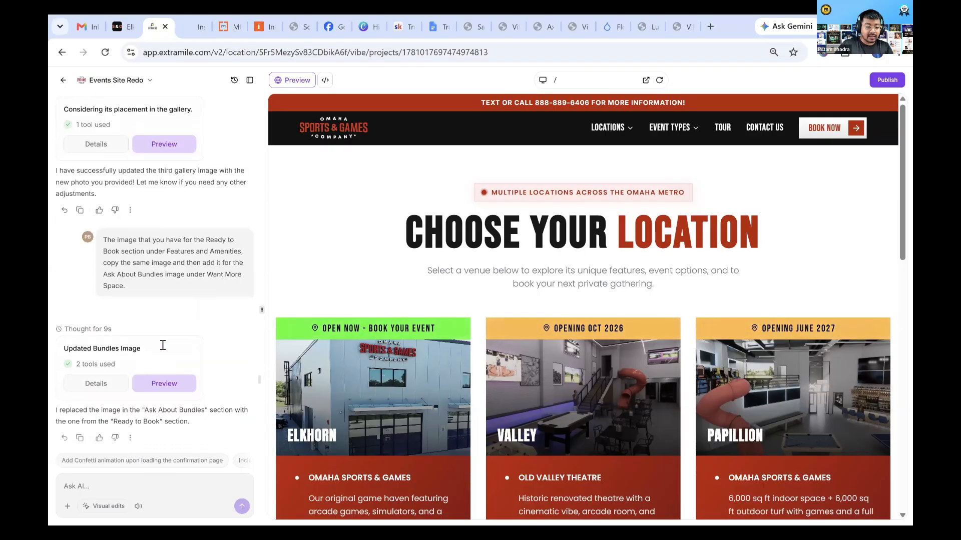
scroll(163, 345, "up", 15)
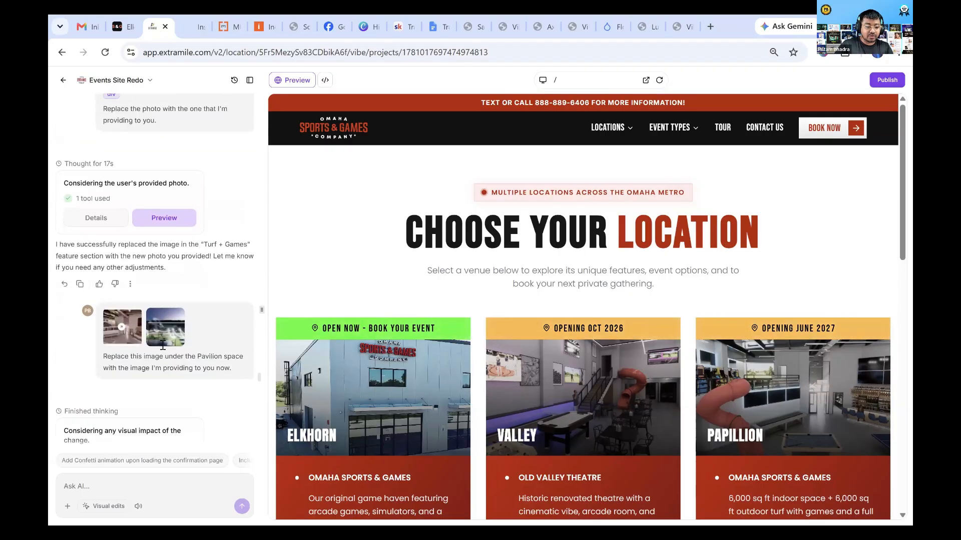
scroll(162, 345, "up", 15)
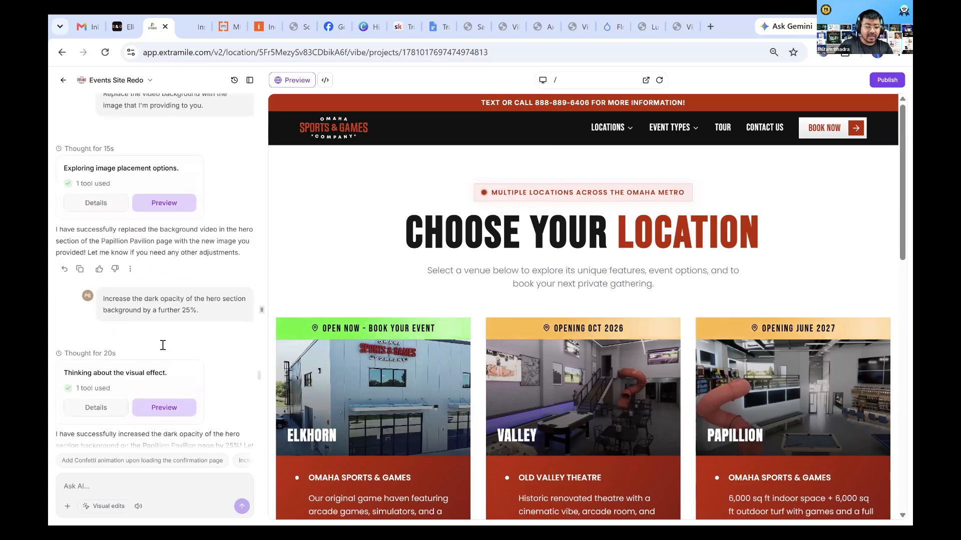
scroll(163, 346, "up", 15)
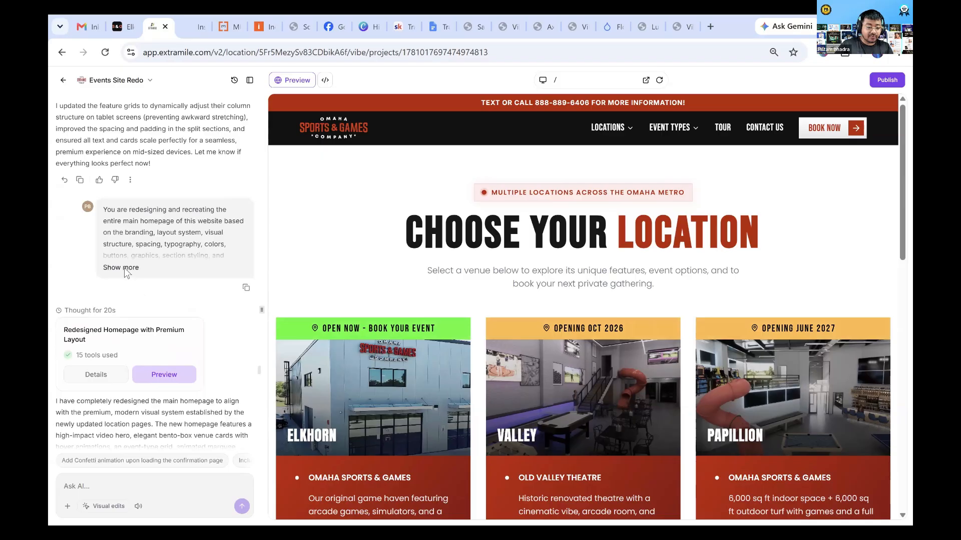
Expand the homepage redesign prompt and read its primary objective, reference approach, content preservation and restructuring instructions
left_click(157, 279)
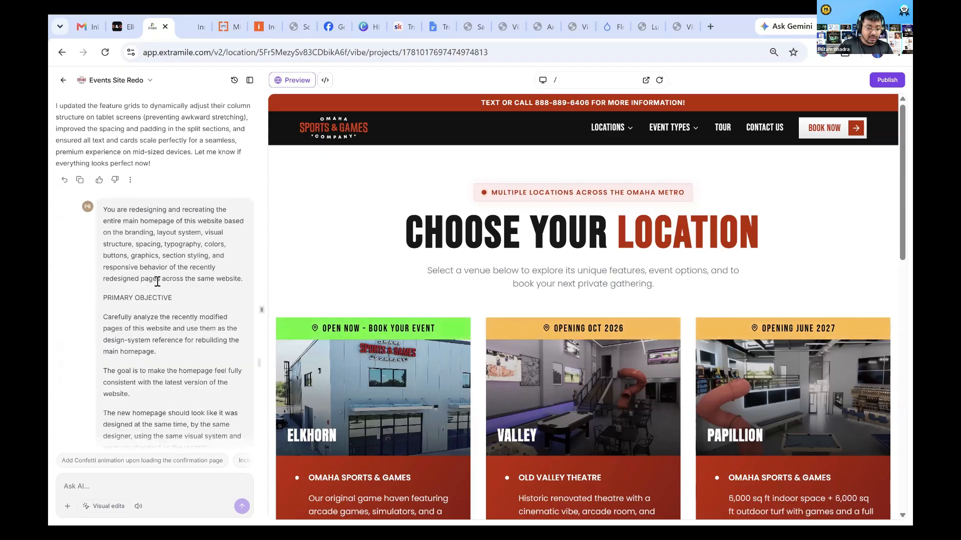
scroll(167, 334, "down", 1)
scroll(166, 334, "down", 8)
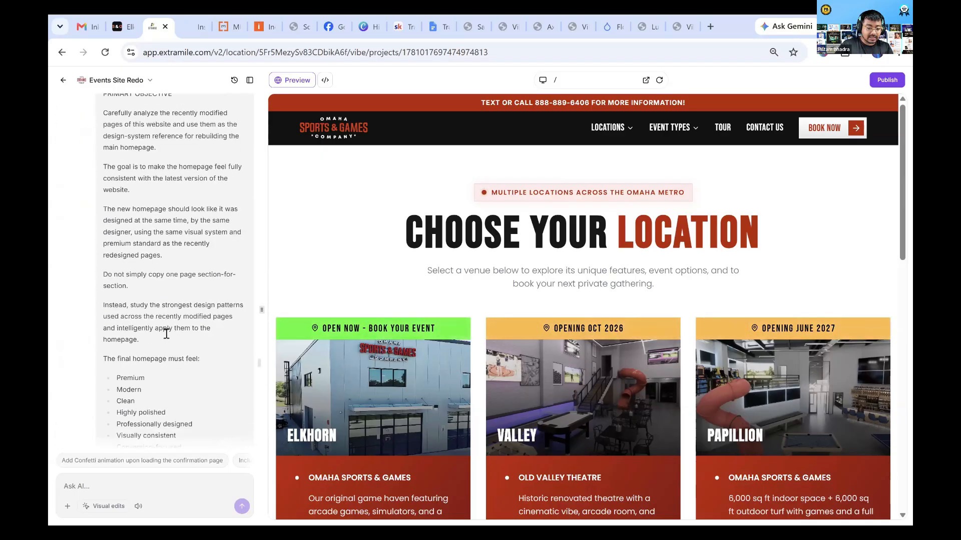
scroll(166, 334, "down", 10)
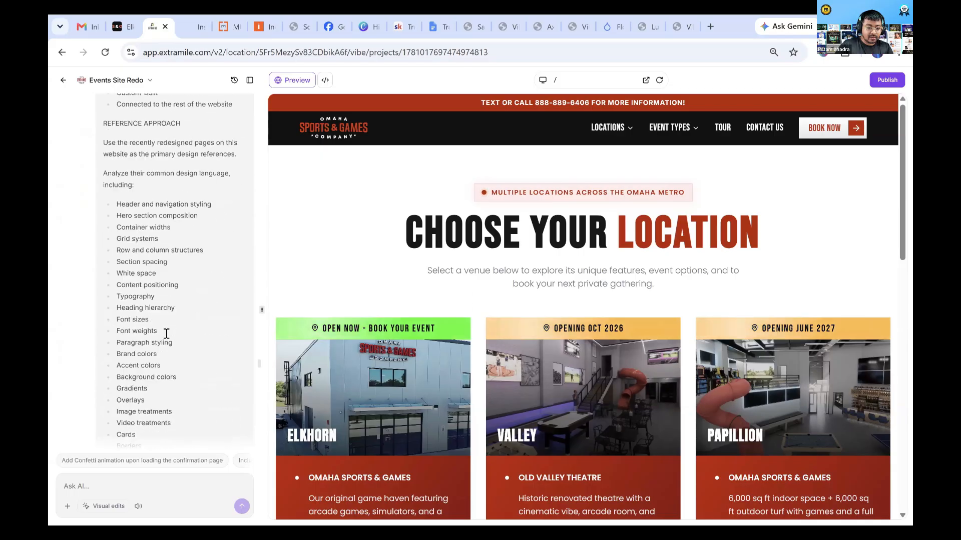
scroll(166, 334, "down", 10)
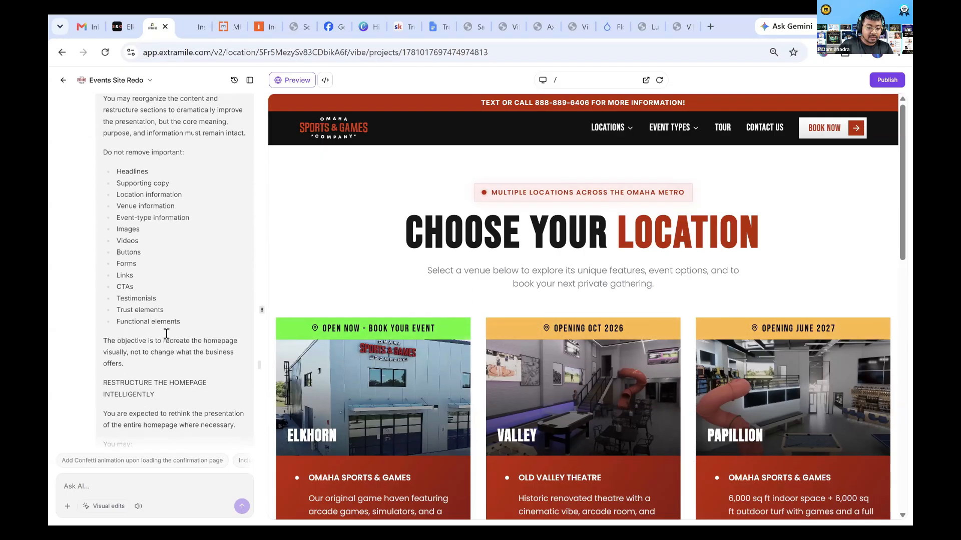
scroll(166, 334, "down", 10)
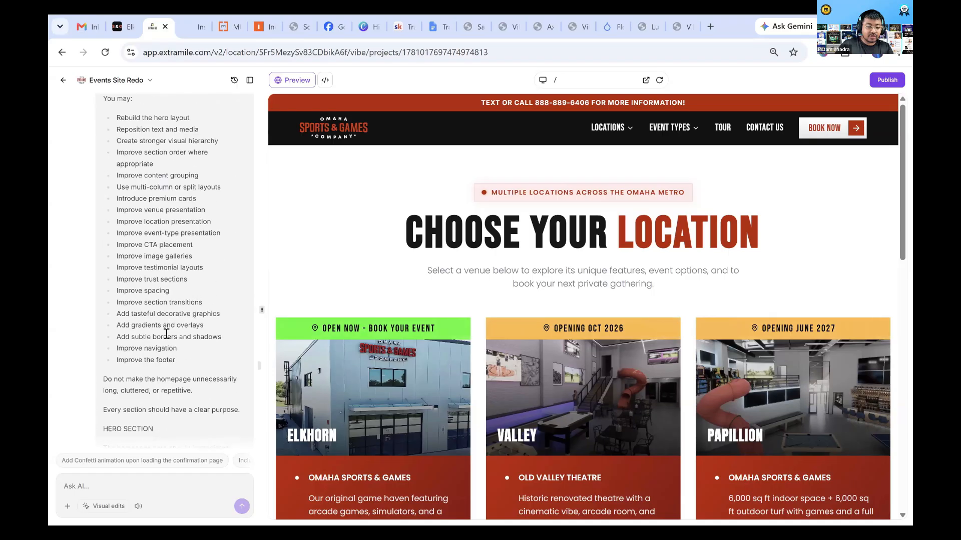
scroll(166, 334, "down", 10)
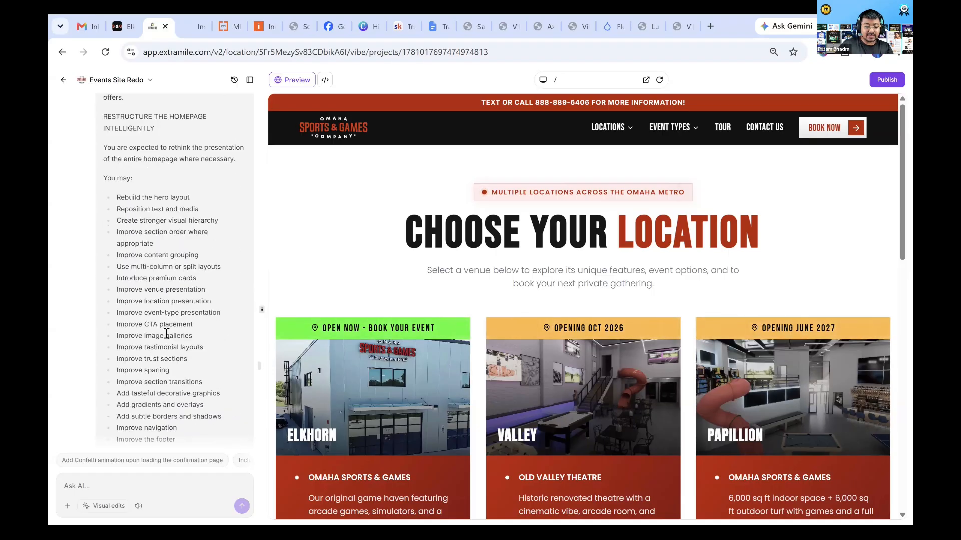
scroll(166, 333, "up", 10)
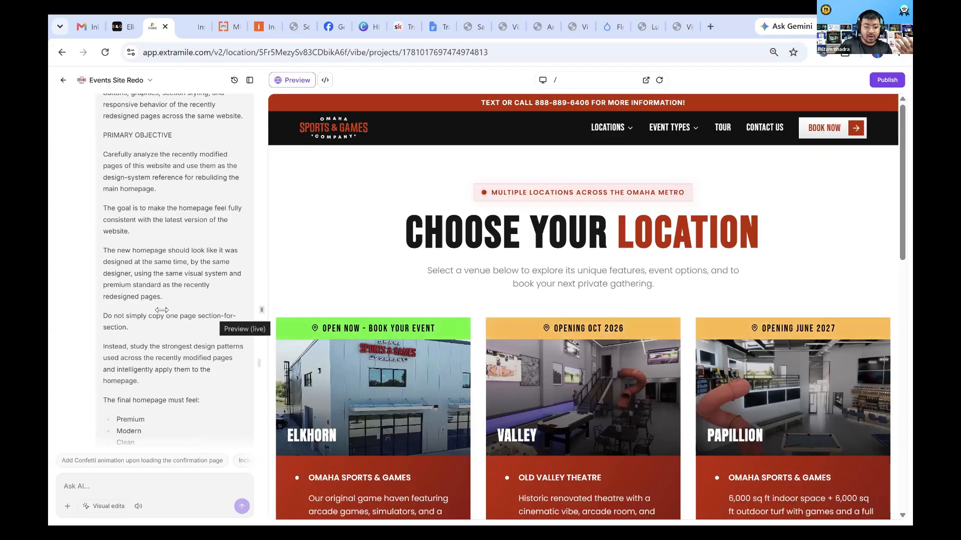
scroll(163, 311, "up", 2)
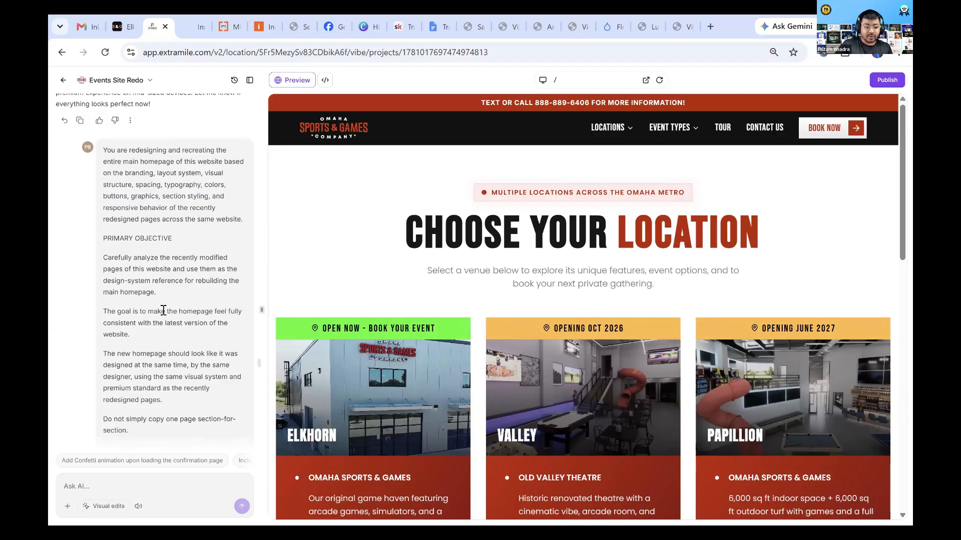
scroll(163, 311, "down", 1)
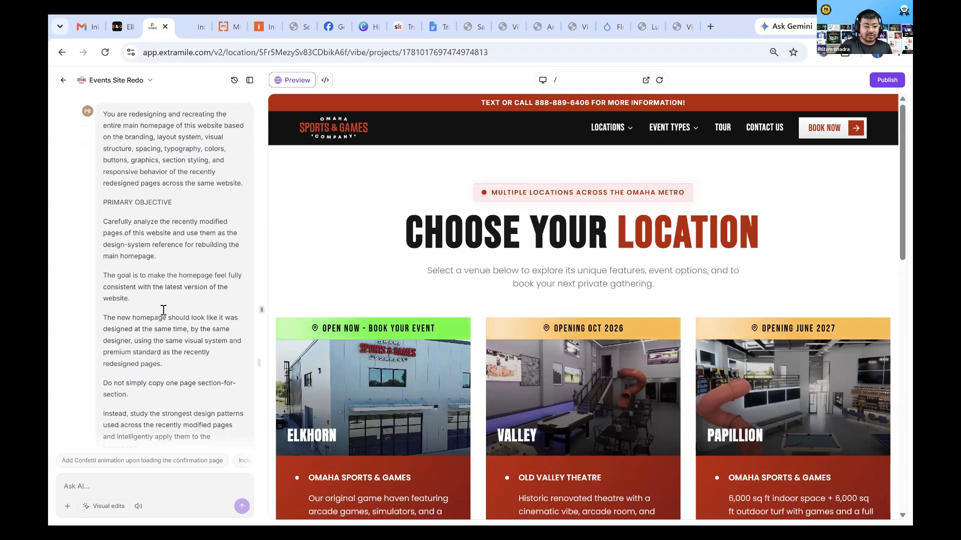
scroll(163, 310, "down", 1)
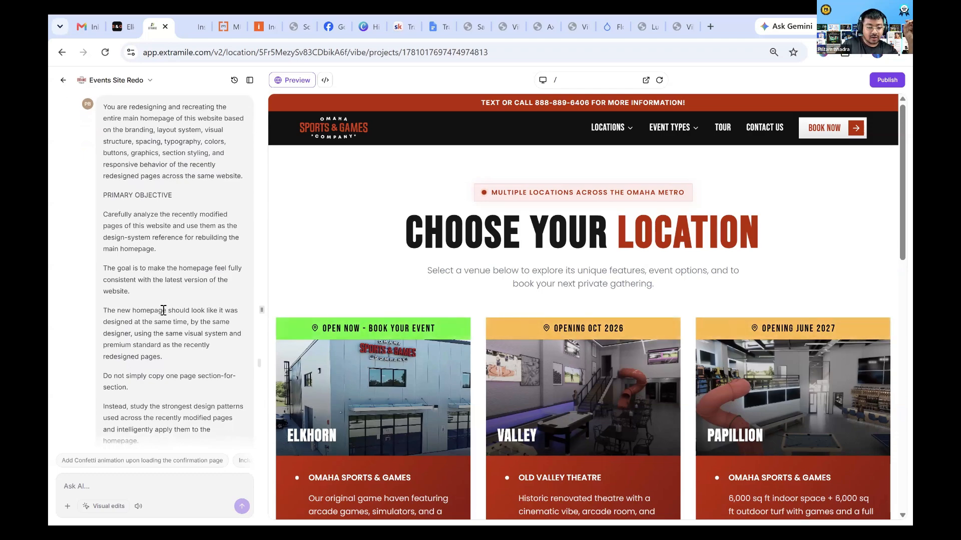
scroll(164, 311, "down", 3)
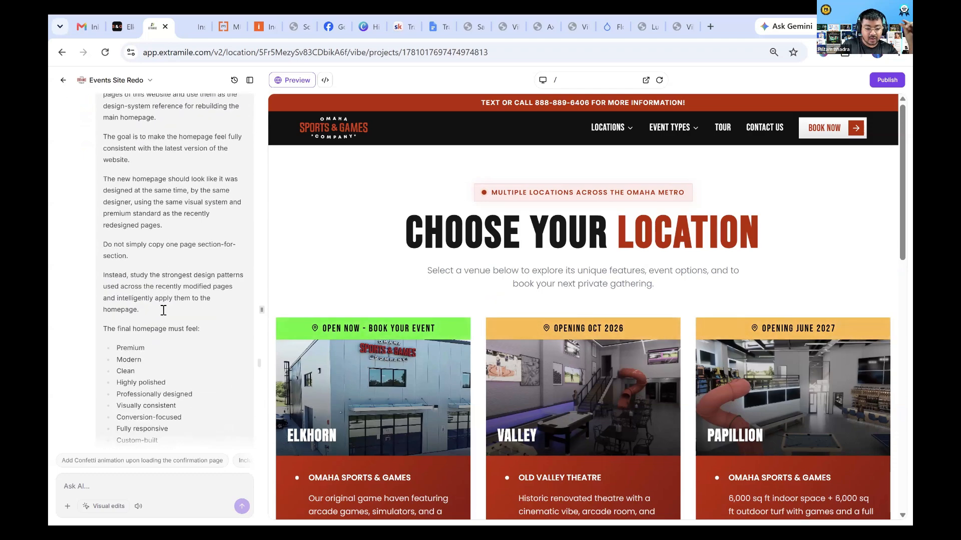
scroll(163, 310, "down", 2)
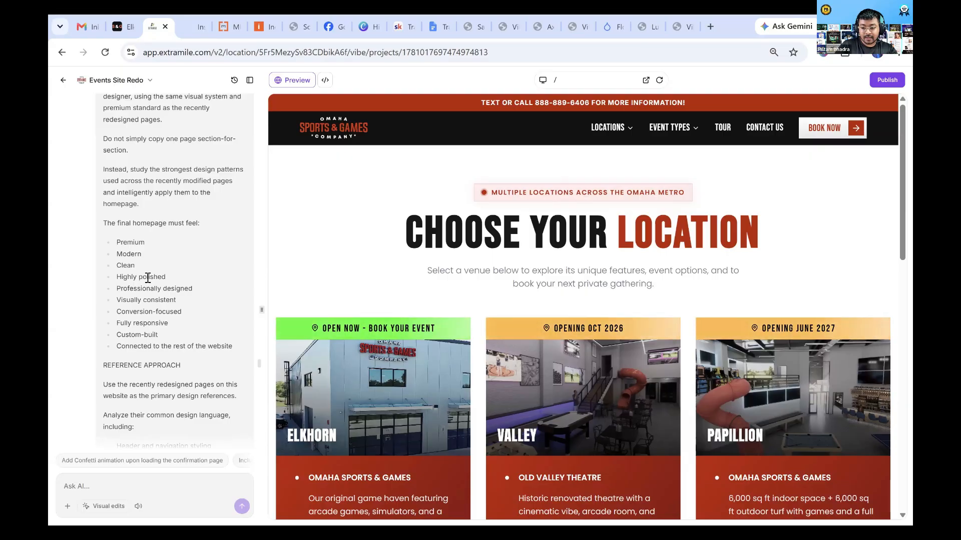
scroll(148, 277, "up", 10)
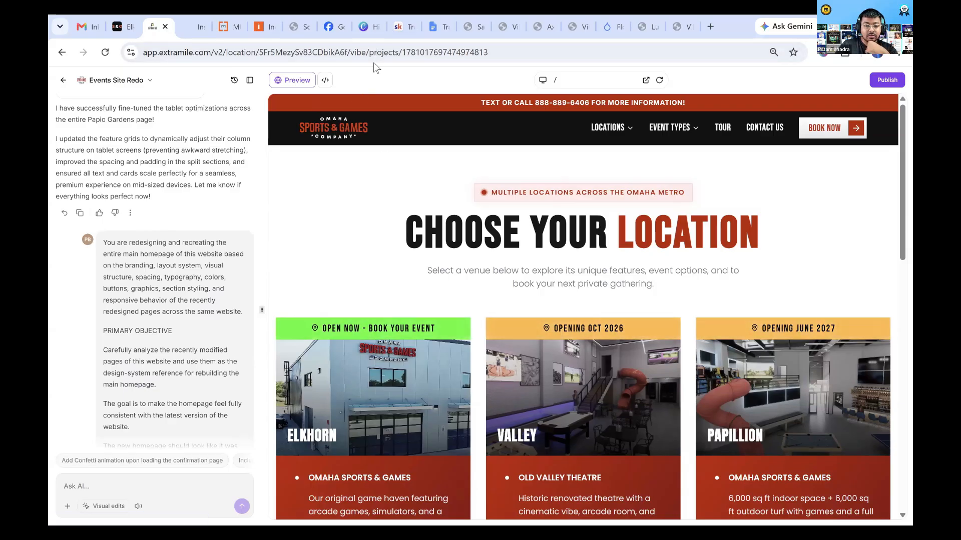
Switch to the Canva slide deck and present the Build in Stages, Not in One Click slide full screen
left_click(369, 18)
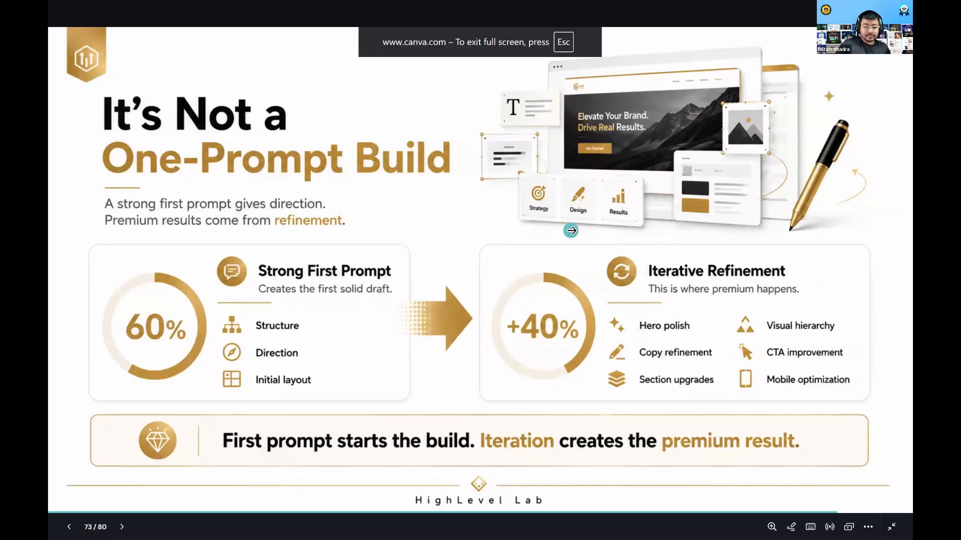
left_click(571, 230)
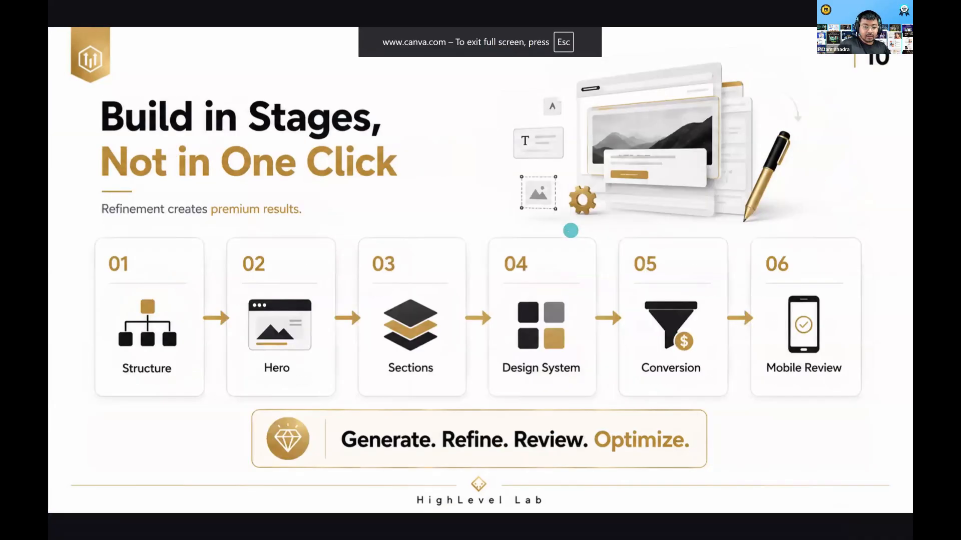
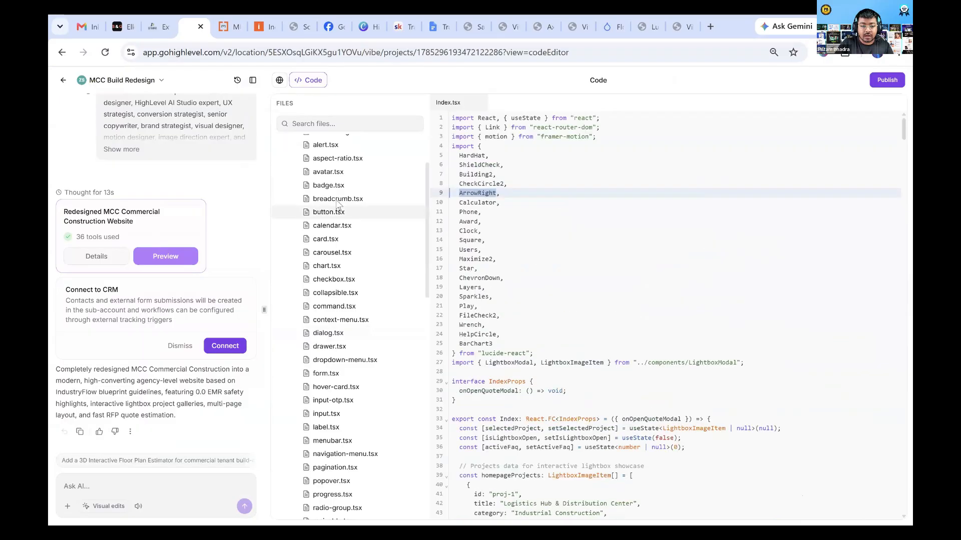
scroll(338, 203, "up", 2)
Read through the homepage code in Index.tsx and highlight the projects data block for the lightbox showcase
scroll(575, 246, "down", 20)
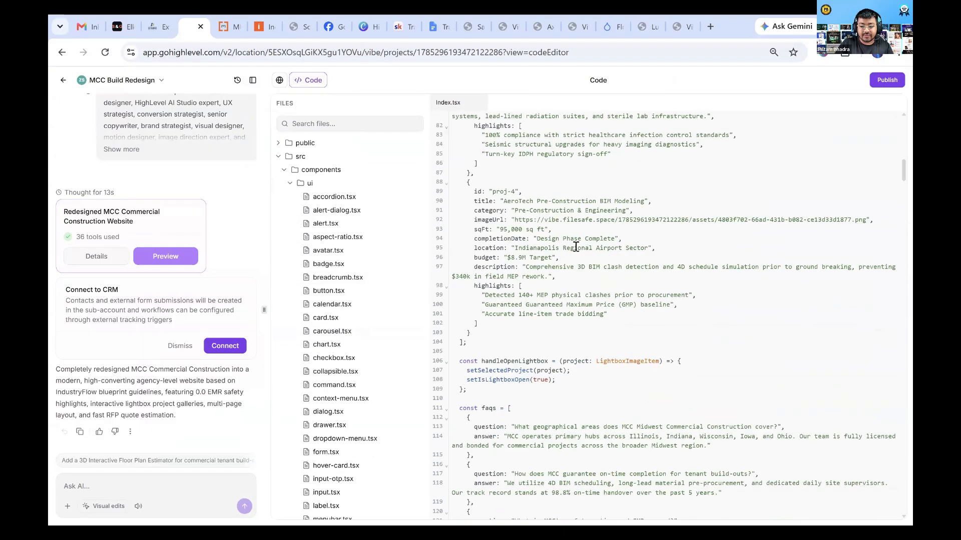
scroll(576, 247, "down", 20)
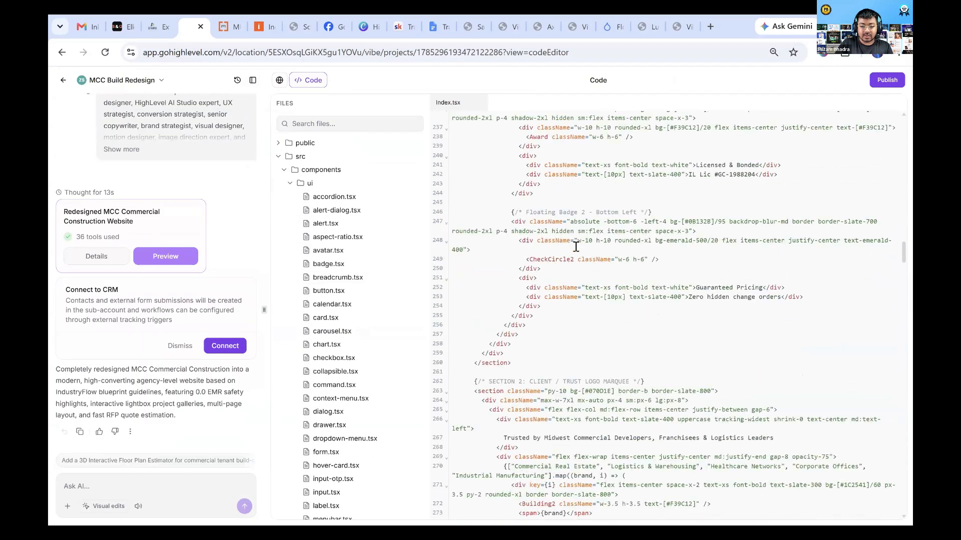
scroll(576, 247, "down", 20)
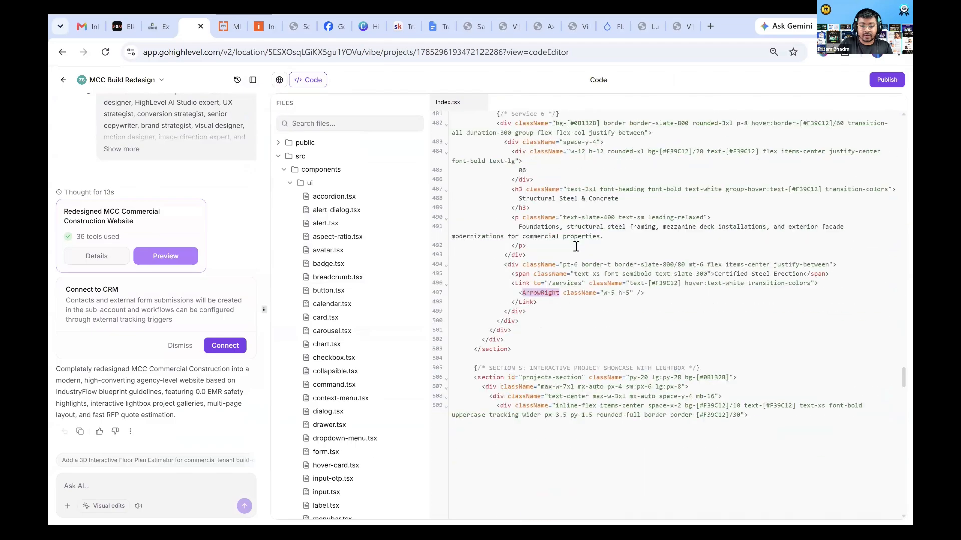
scroll(576, 247, "down", 14)
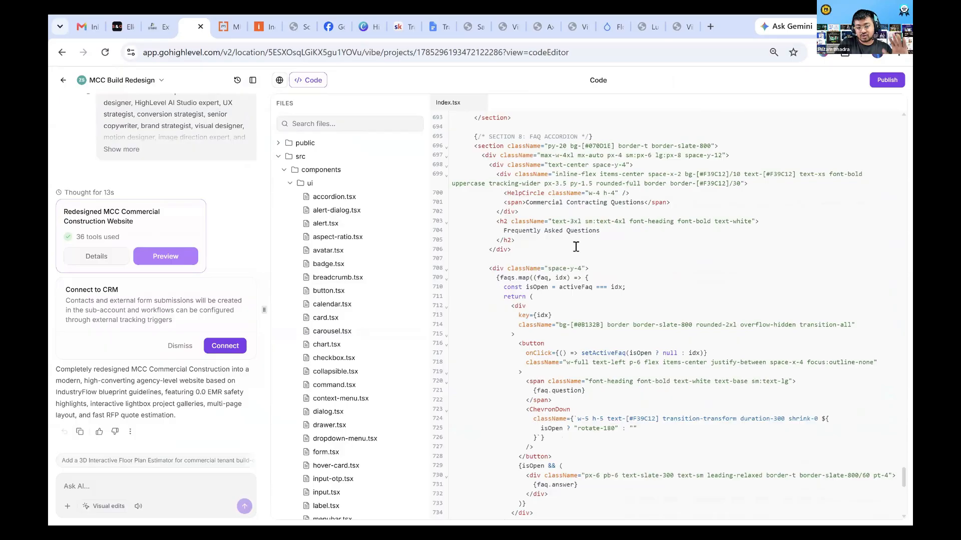
scroll(576, 247, "up", 20)
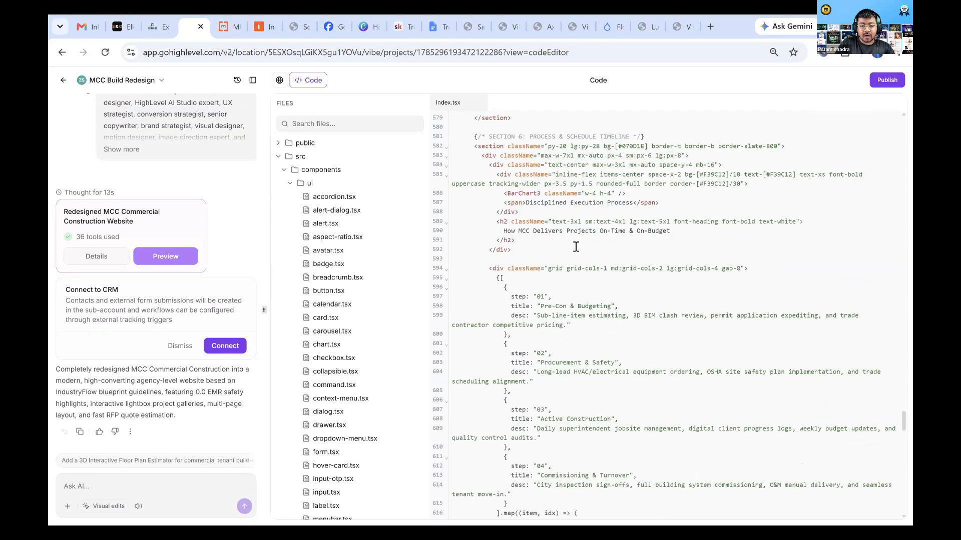
scroll(576, 246, "up", 20)
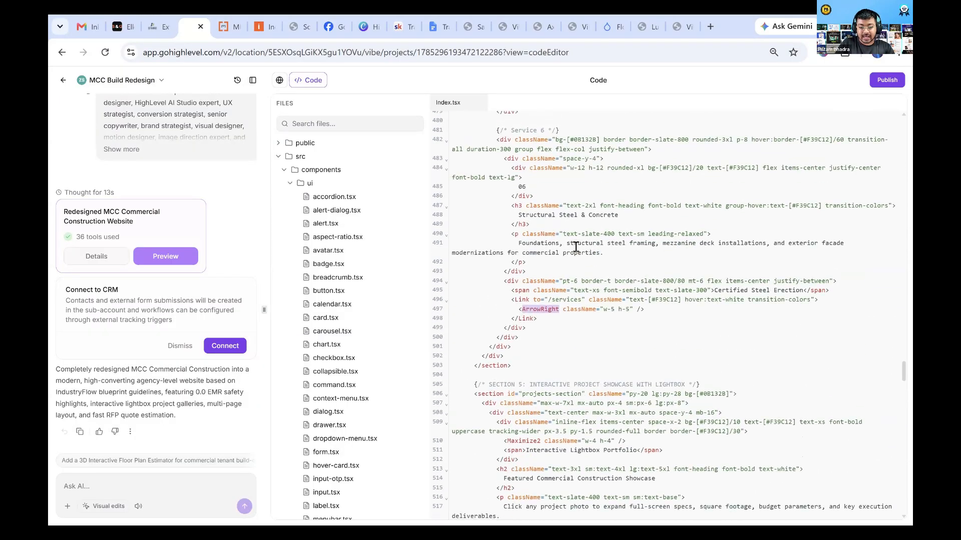
scroll(576, 247, "up", 13)
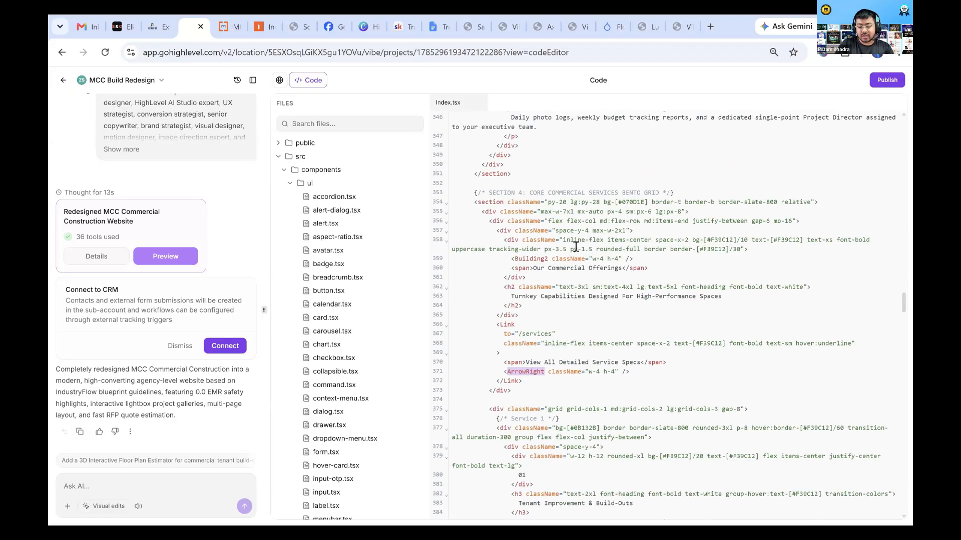
scroll(576, 247, "up", 3)
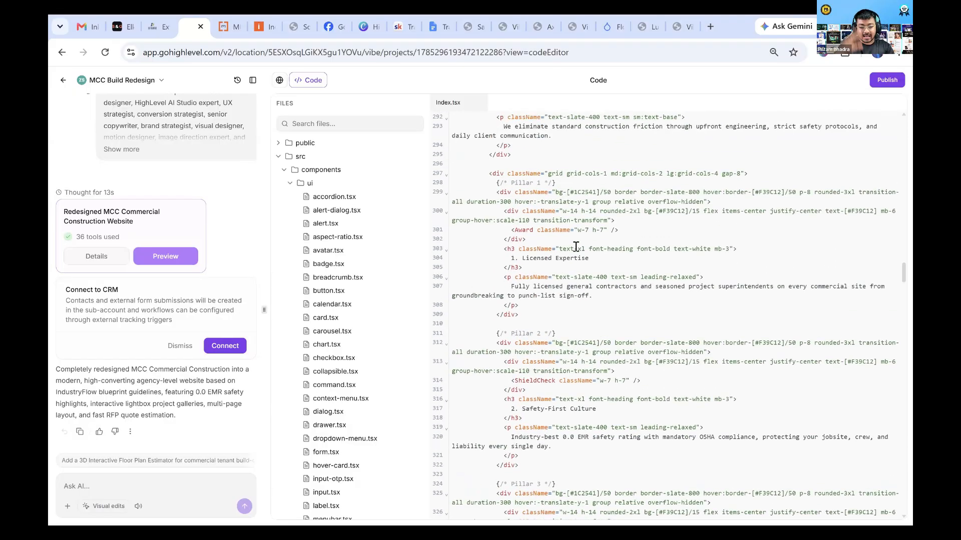
scroll(575, 247, "up", 19)
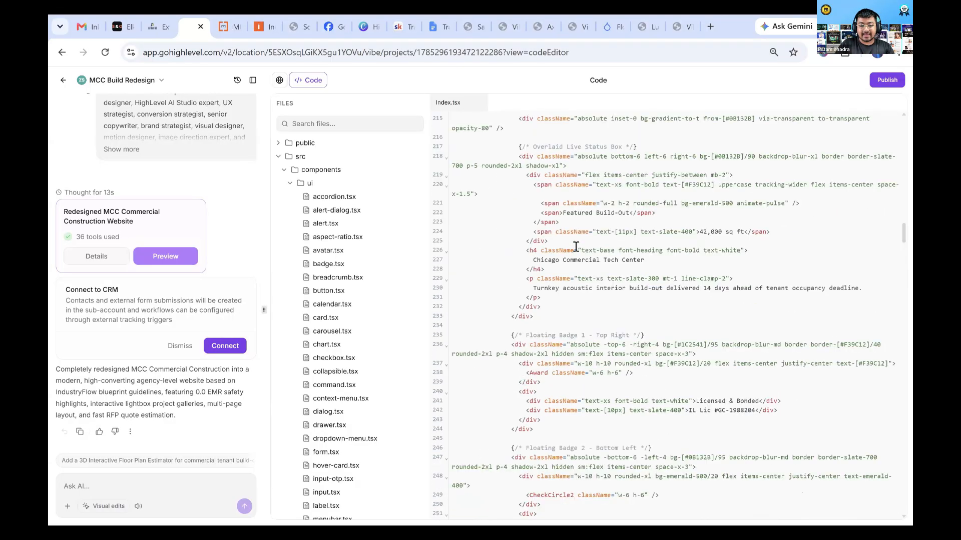
scroll(576, 247, "up", 15)
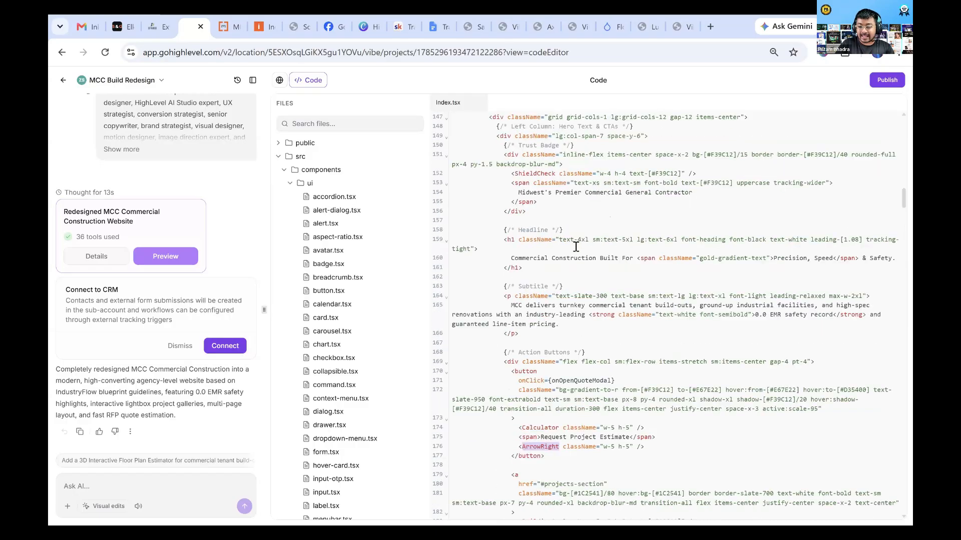
scroll(575, 247, "up", 3)
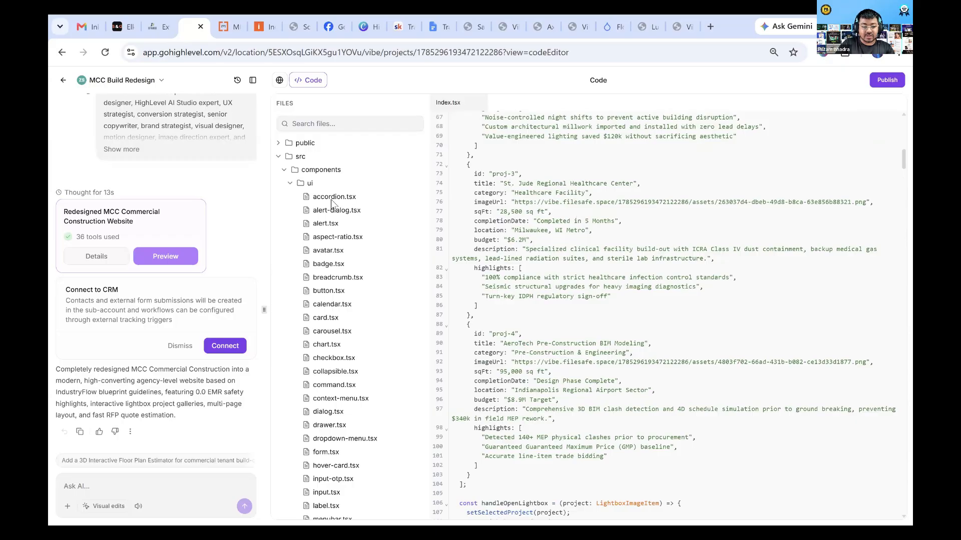
left_click_drag(533, 136, 645, 454)
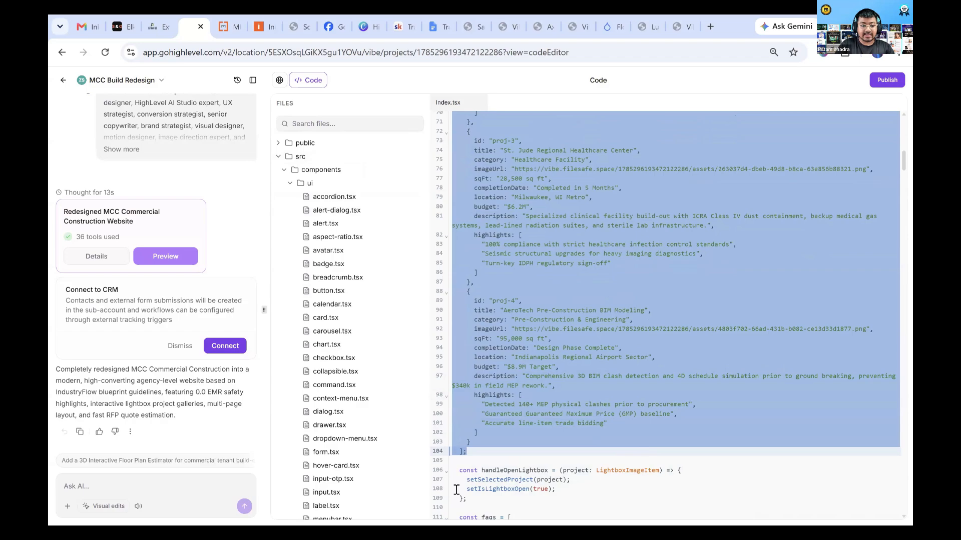
scroll(508, 273, "up", 12)
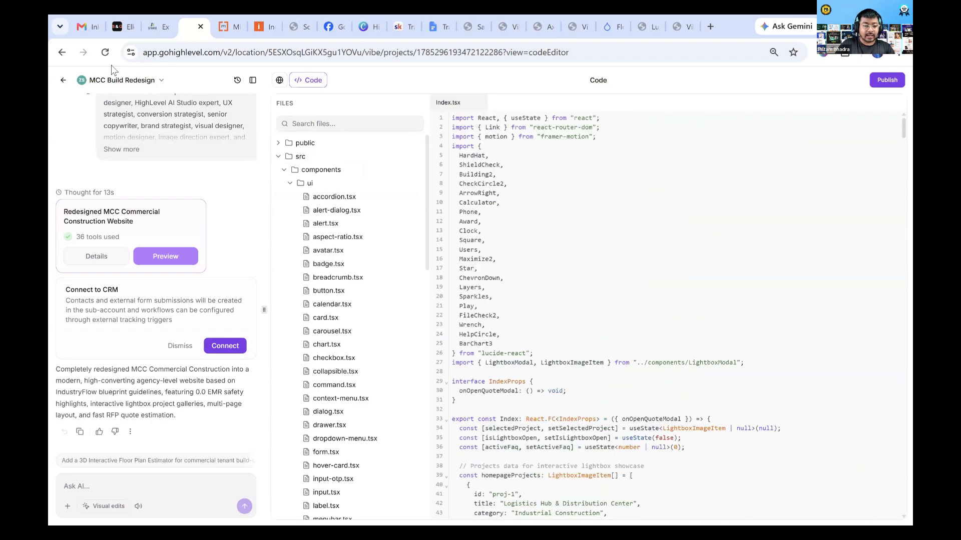
Open the MCC Build Redesign project's settings and look through its general, Domains and SEO pages
left_click(110, 86)
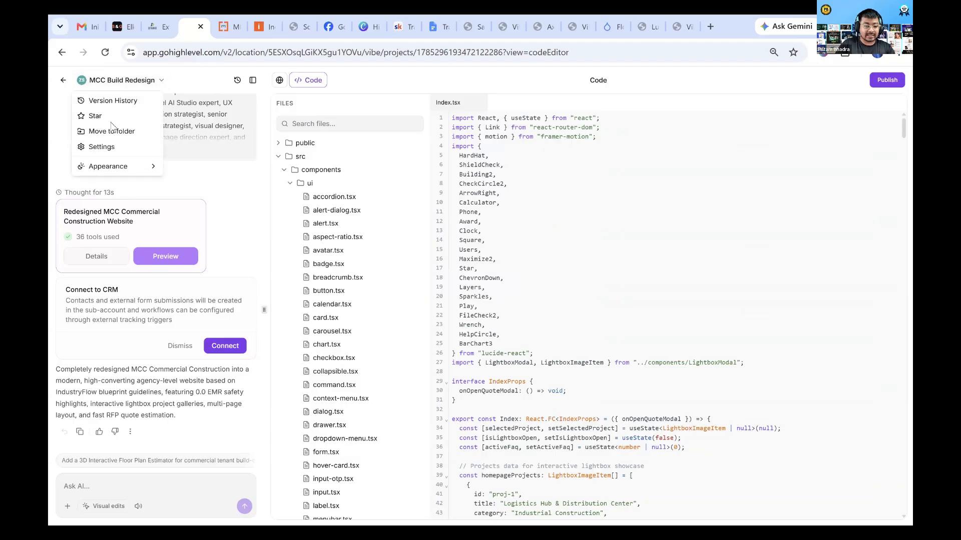
left_click(101, 147)
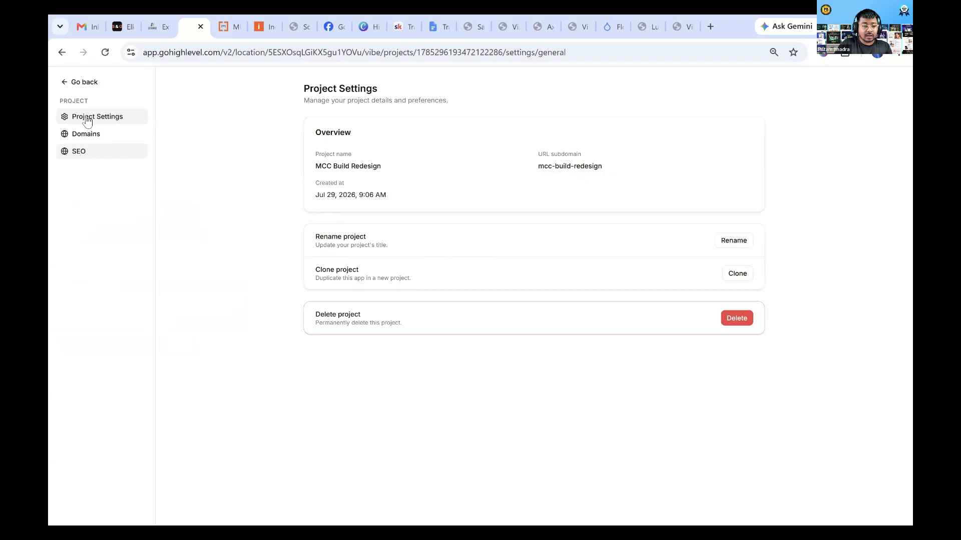
left_click(92, 135)
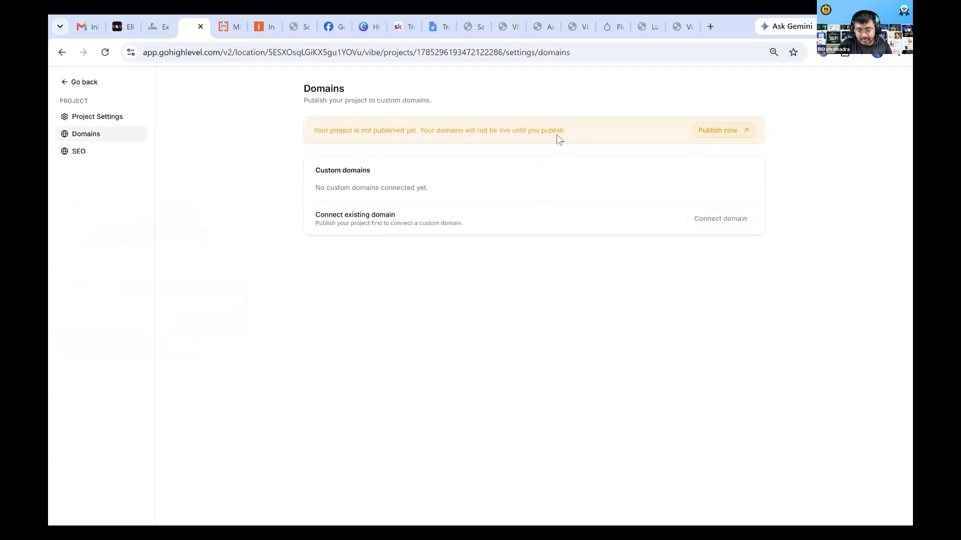
left_click(98, 153)
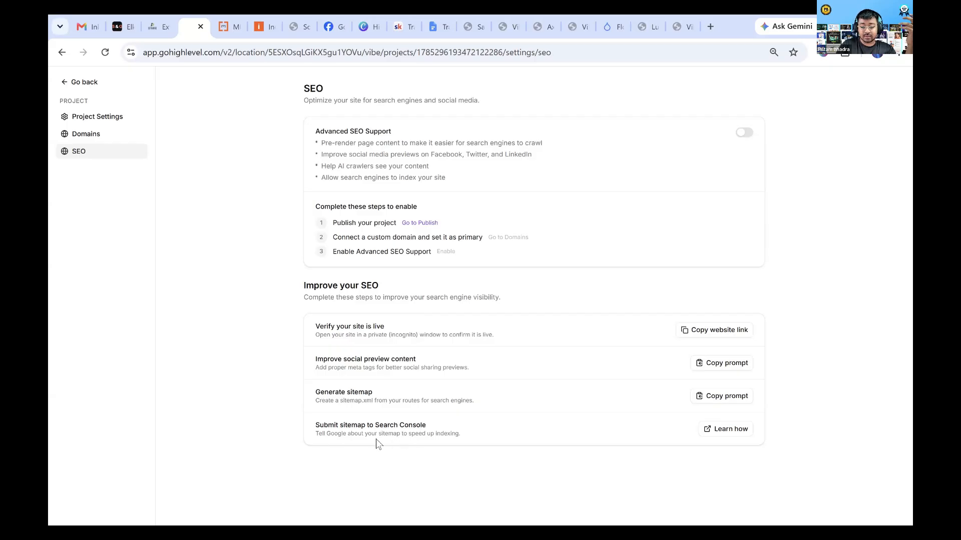
Open the guide on submitting a sitemap to Search Console and skim its Sitemaps report article
left_click(721, 429)
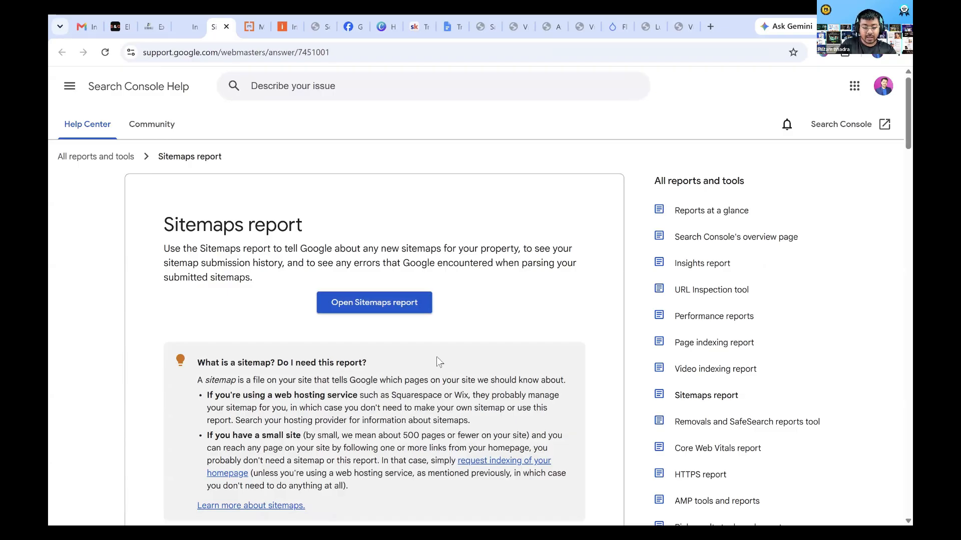
scroll(436, 356, "down", 5)
scroll(436, 357, "up", 5)
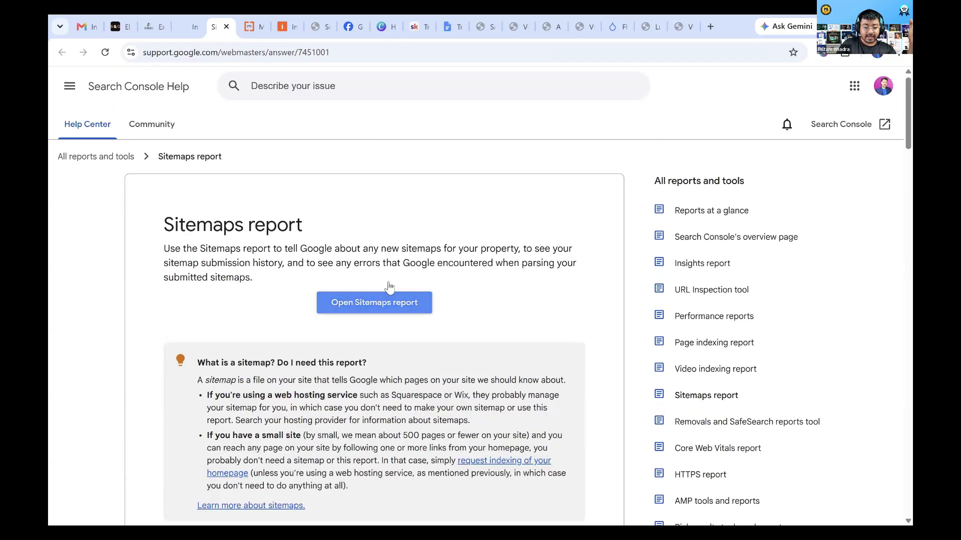
scroll(344, 379, "down", 1)
scroll(345, 379, "down", 15)
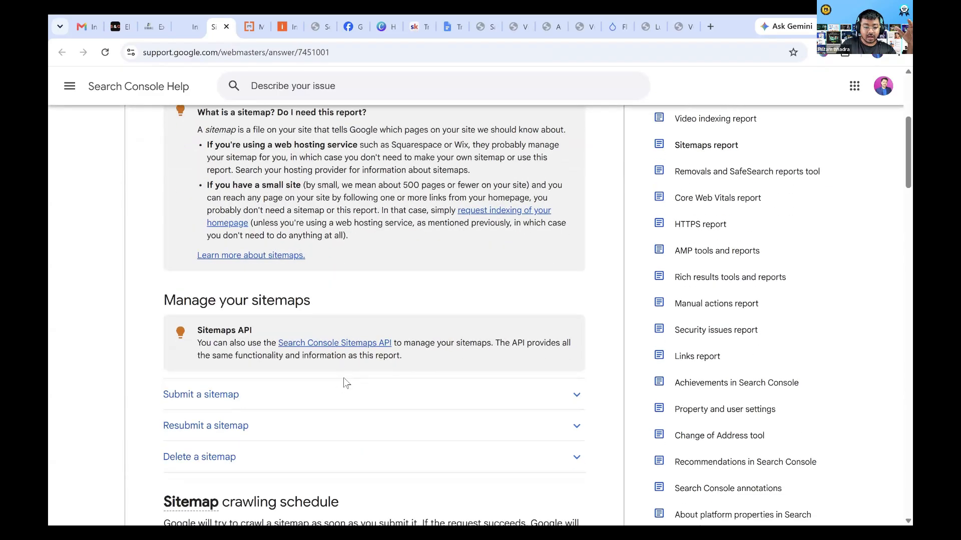
scroll(345, 379, "down", 14)
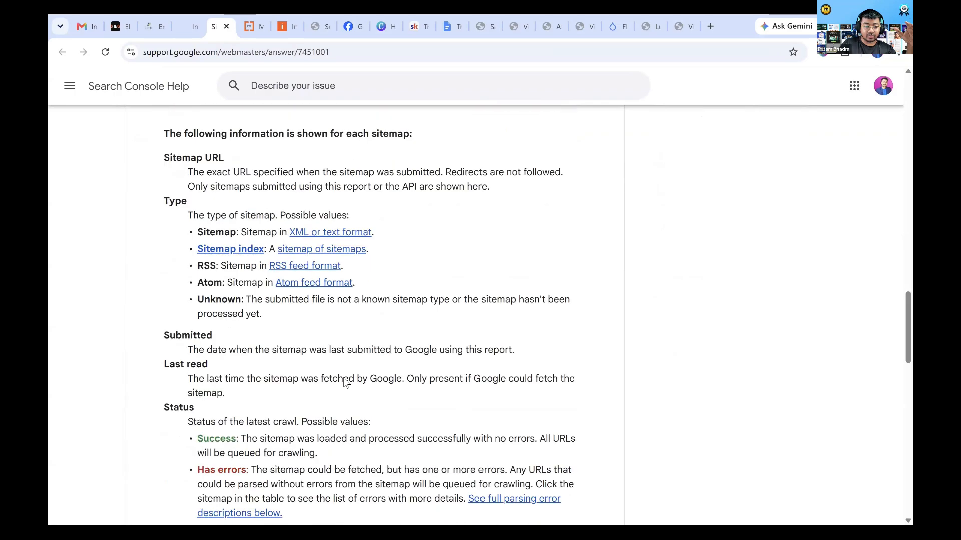
scroll(344, 379, "up", 8)
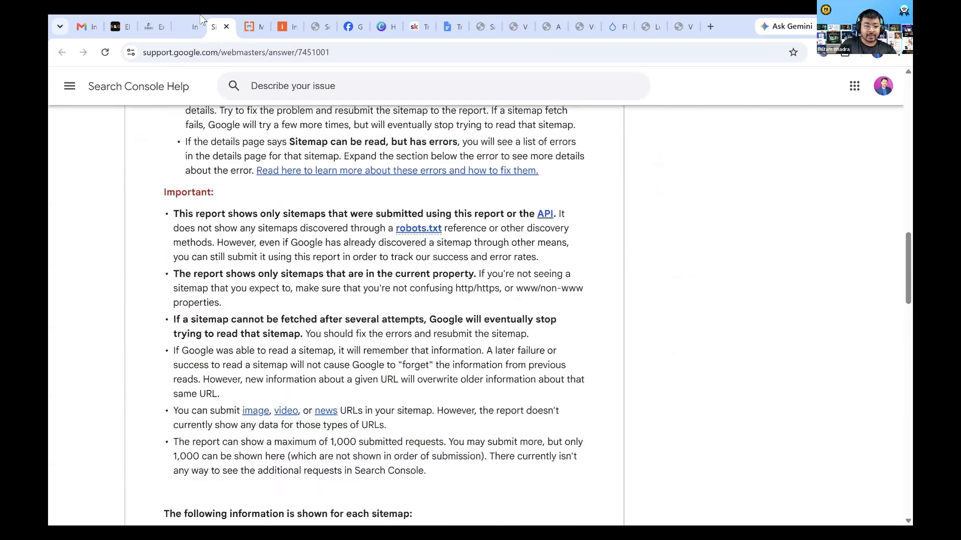
Return to the MCC Build Redesign project, preview the site in a new tab and review the homepage through its project showcase
left_click(186, 26)
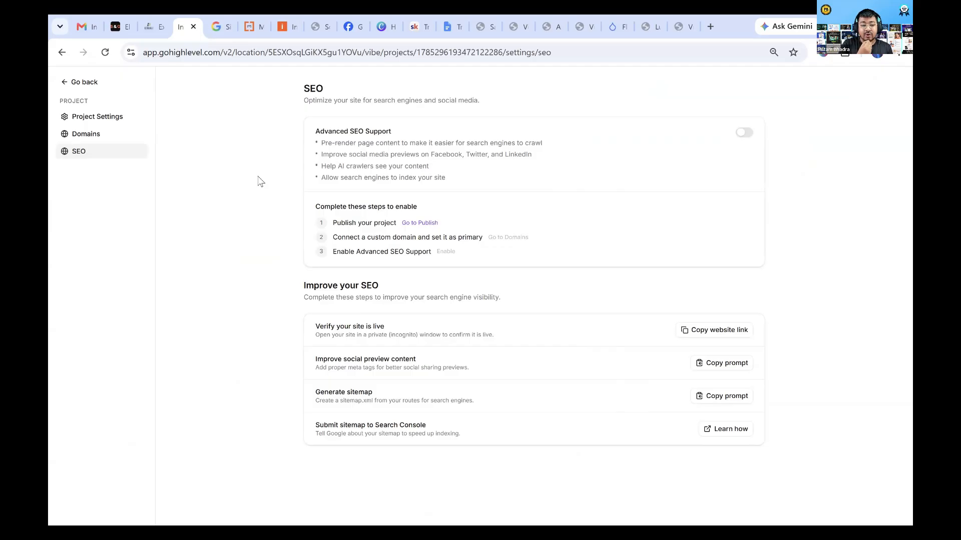
left_click(75, 82)
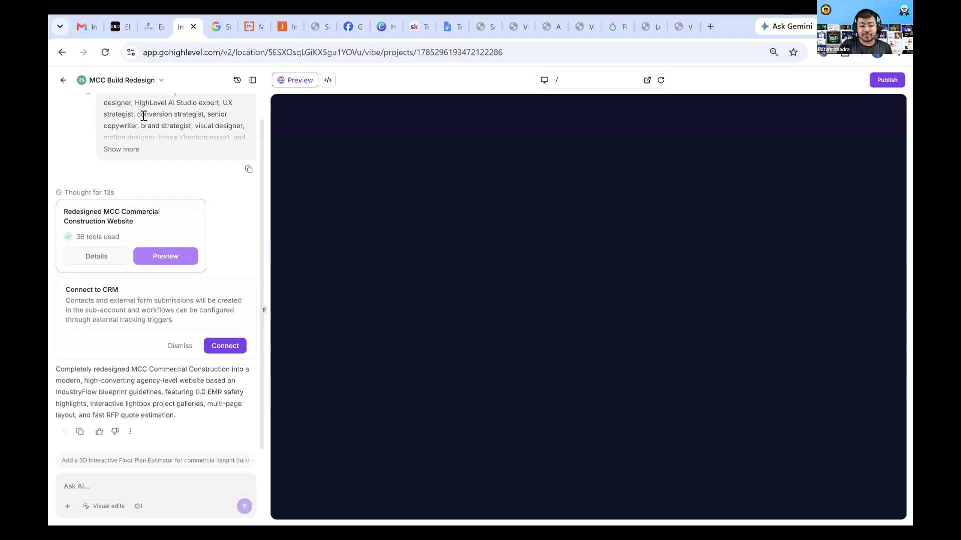
left_click(647, 80)
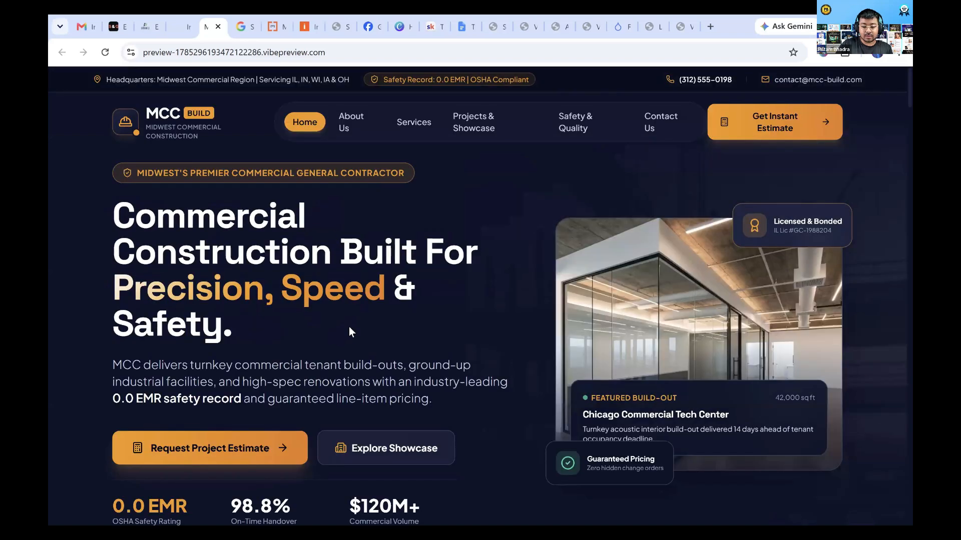
scroll(304, 298, "down", 10)
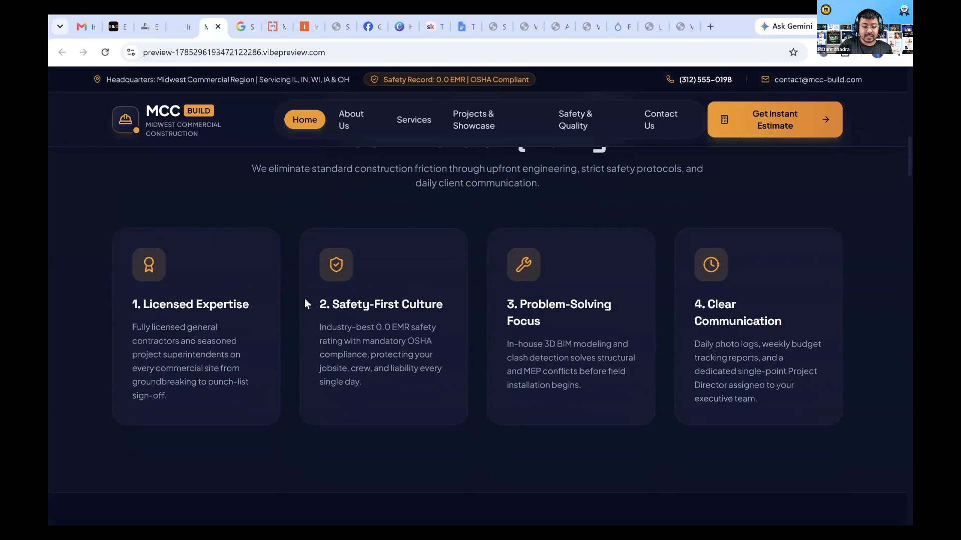
scroll(279, 291, "down", 15)
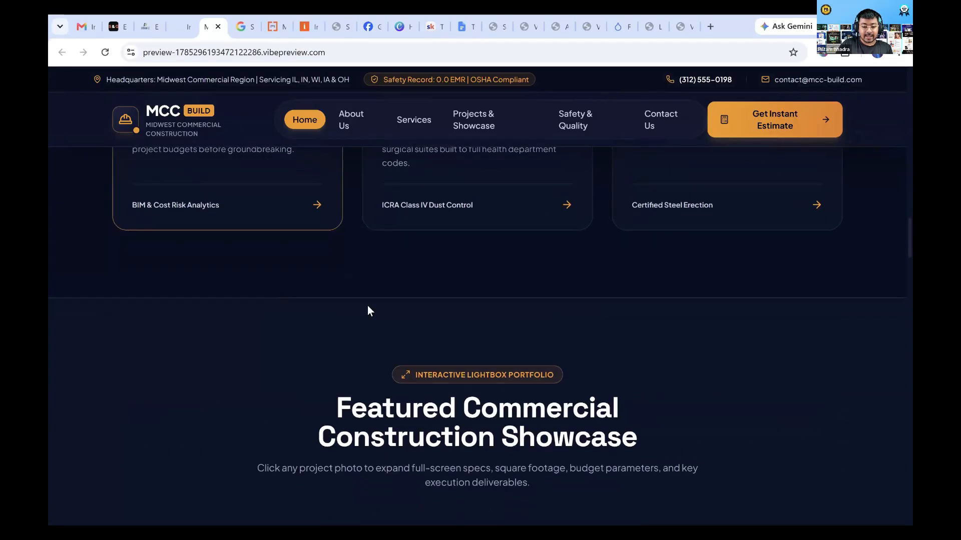
scroll(375, 308, "down", 4)
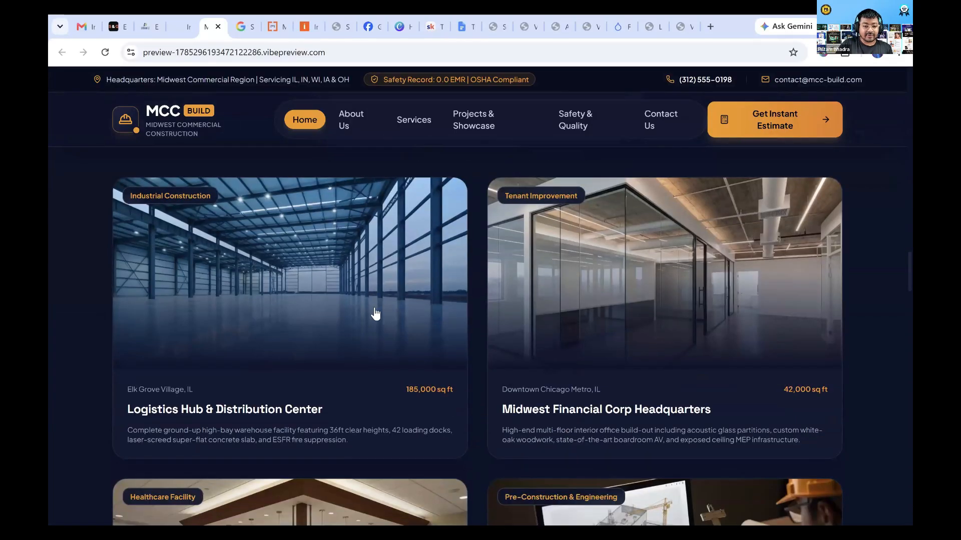
scroll(376, 314, "down", 9)
Review the rest of the redesigned homepage and compare it with MION Construction's old contact page and the IndustryFlow template
left_click(280, 25)
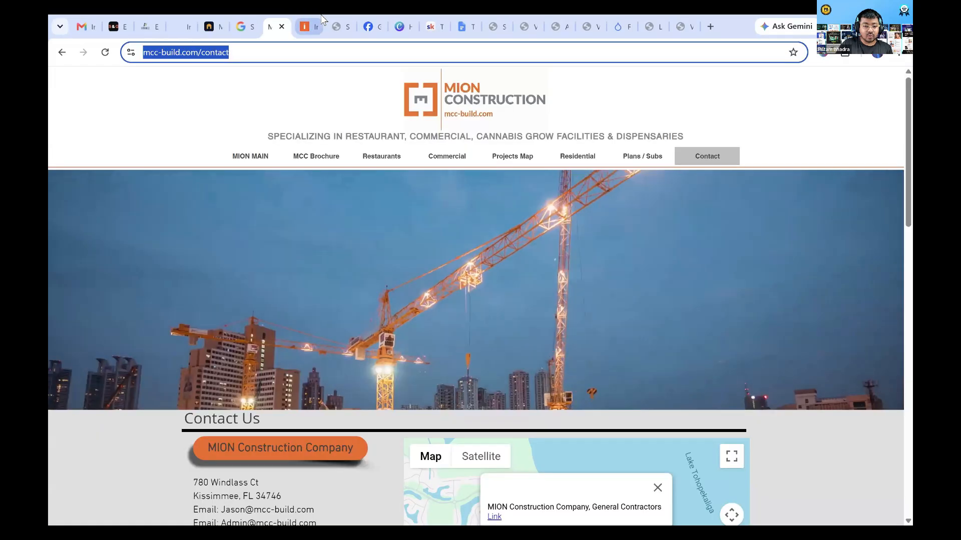
left_click(312, 26)
left_click(210, 26)
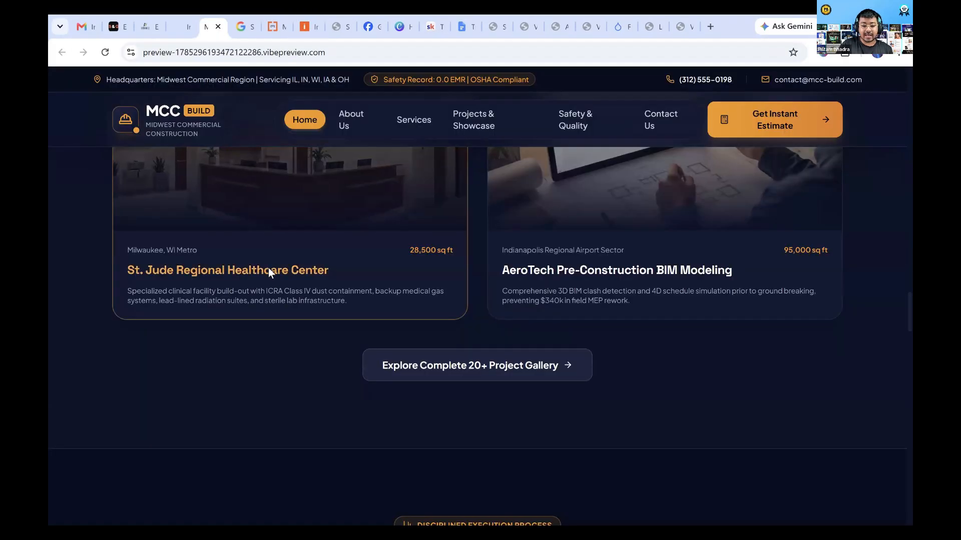
scroll(268, 273, "down", 10)
scroll(367, 380, "down", 12)
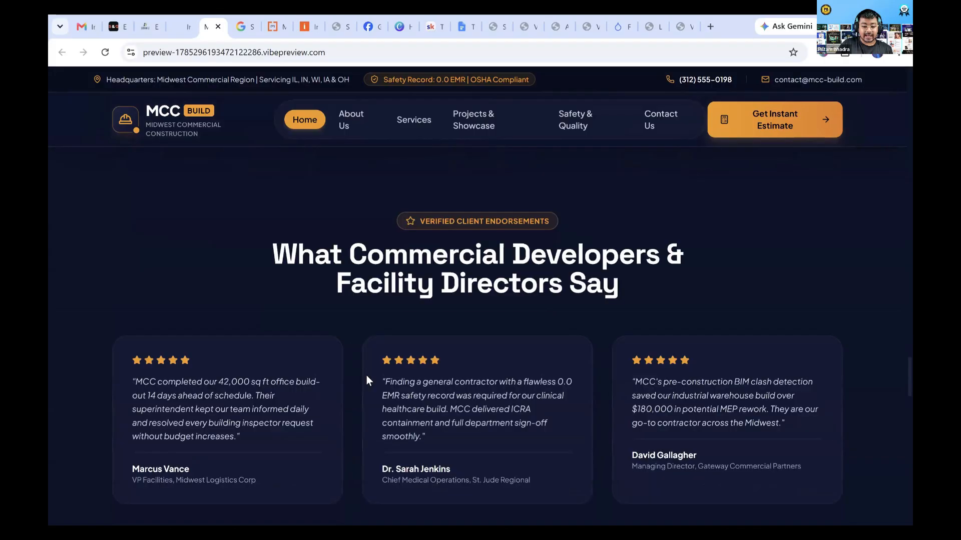
scroll(367, 380, "down", 10)
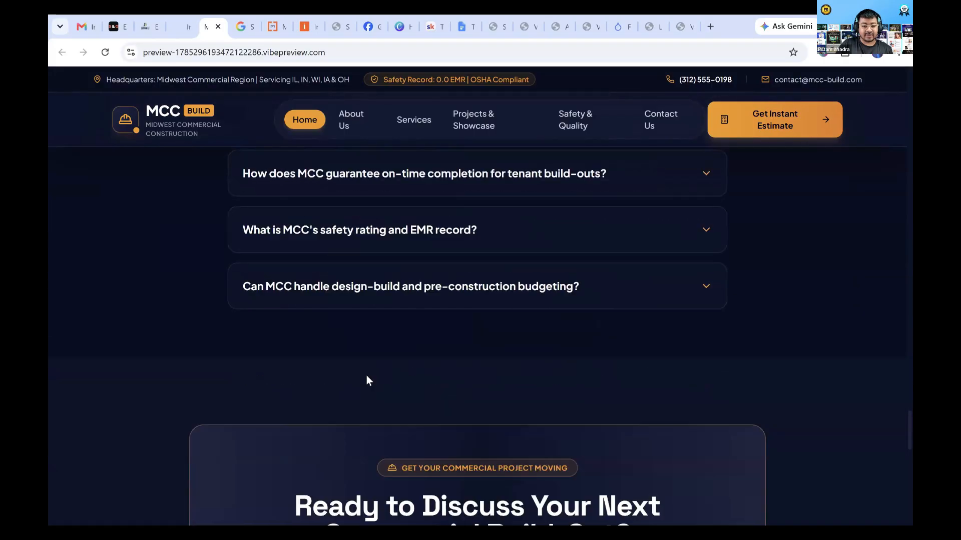
scroll(366, 381, "up", 20)
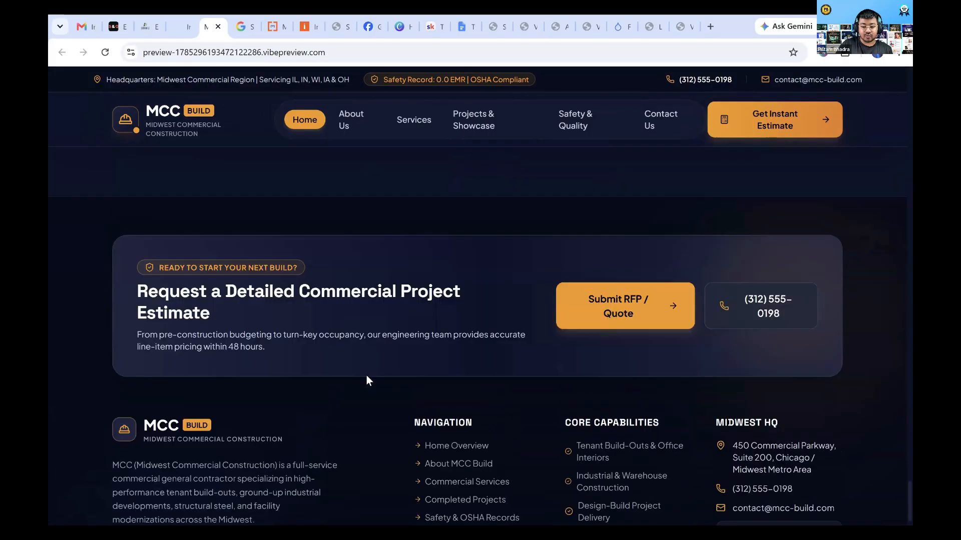
scroll(367, 376, "up", 15)
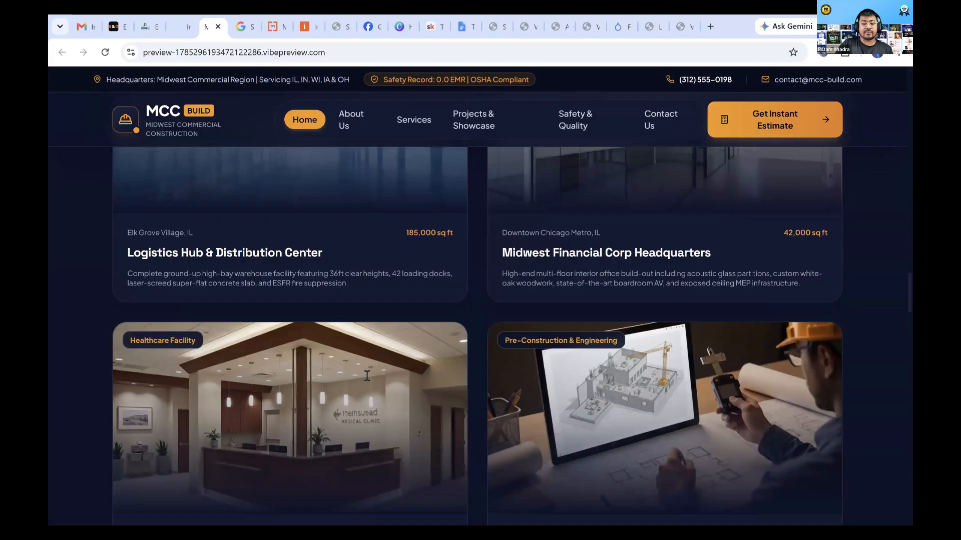
scroll(80, 326, "up", 10)
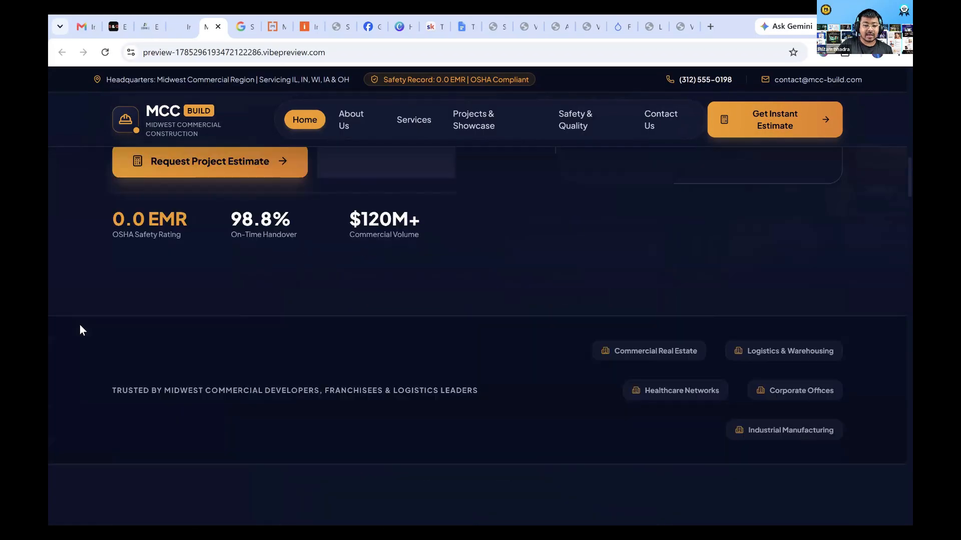
left_click(306, 20)
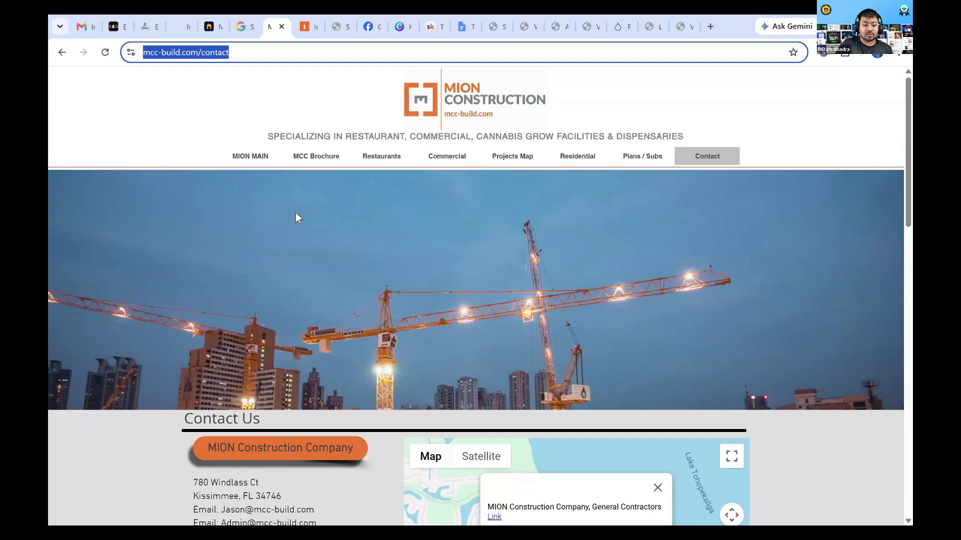
scroll(170, 179, "up", 2)
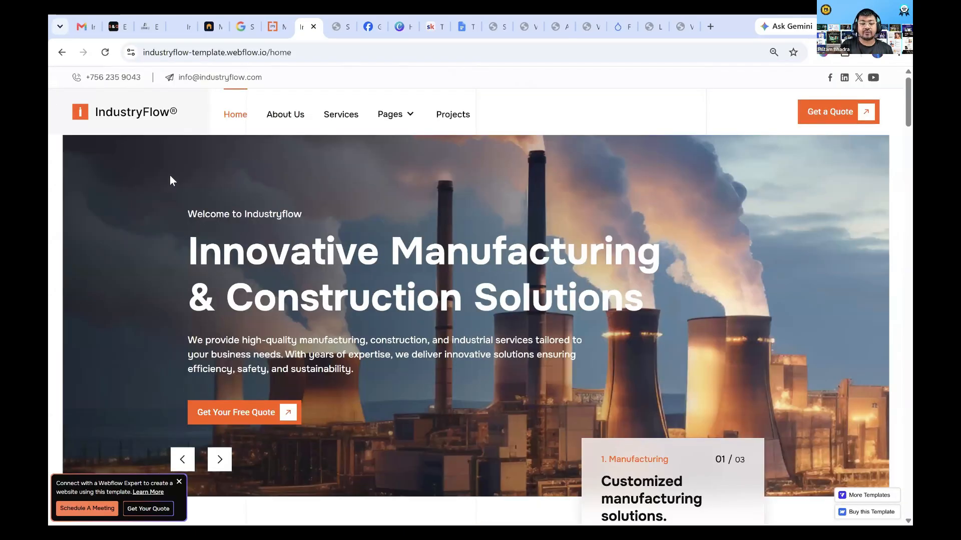
Switch back to the Canva slide deck and resume presenting the Build in Stages slide full screen
left_click(178, 20)
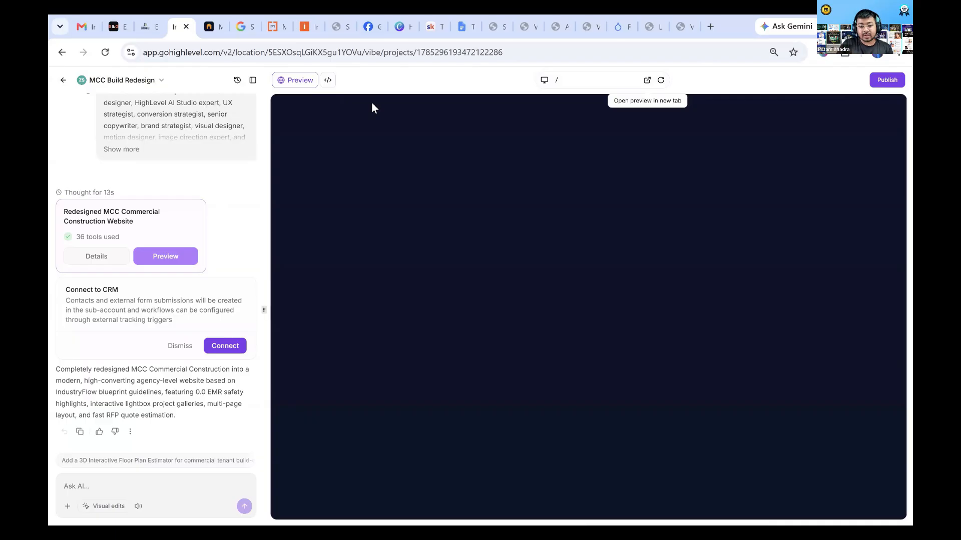
left_click(396, 27)
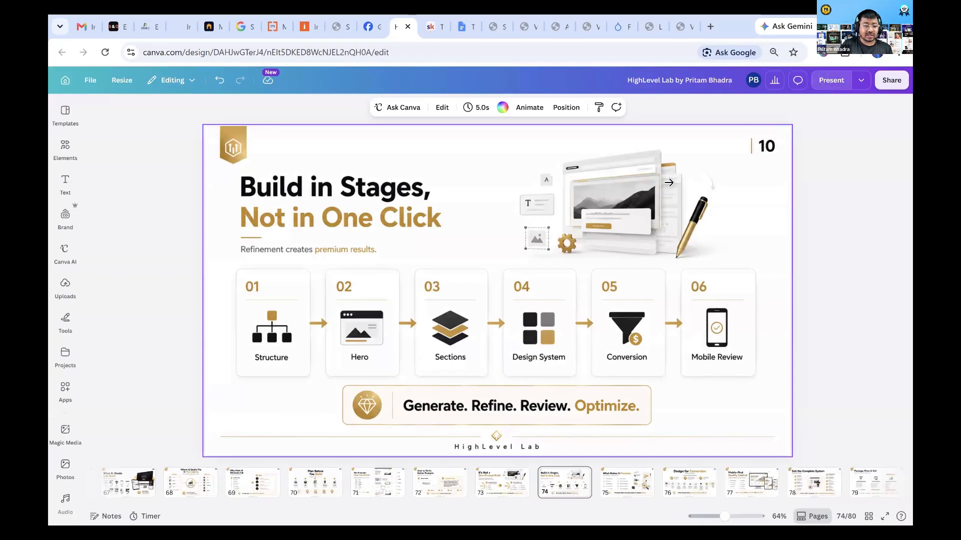
key("ctrl+alt+p")
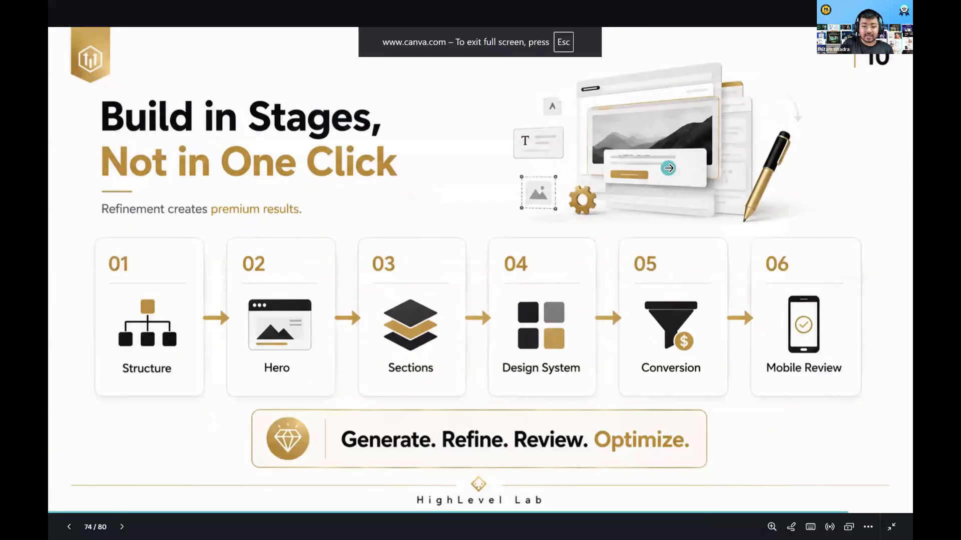